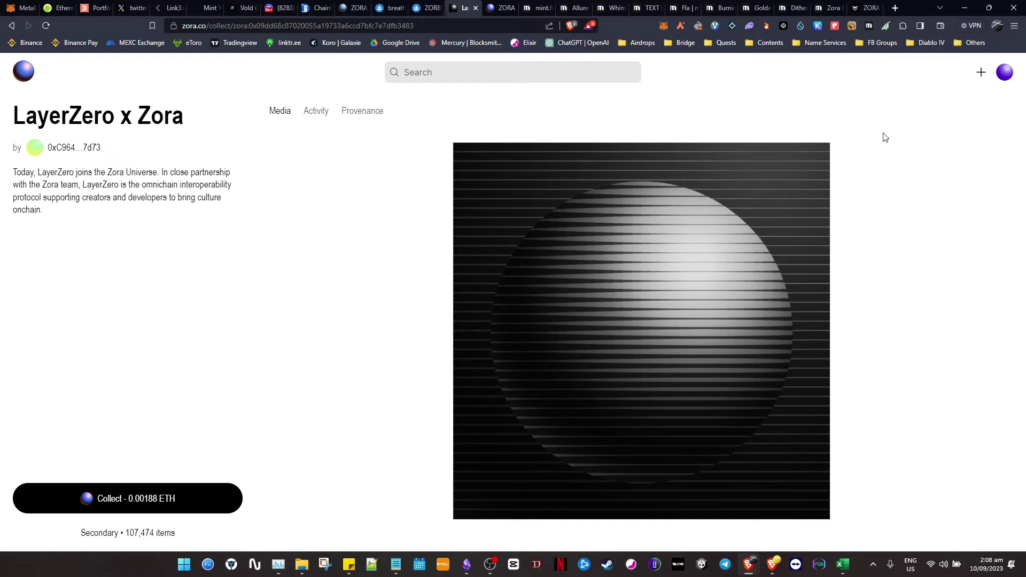
- Bring up the wallet's Zora airdrop report and scroll through its stats, highlighting values
click(866, 6)
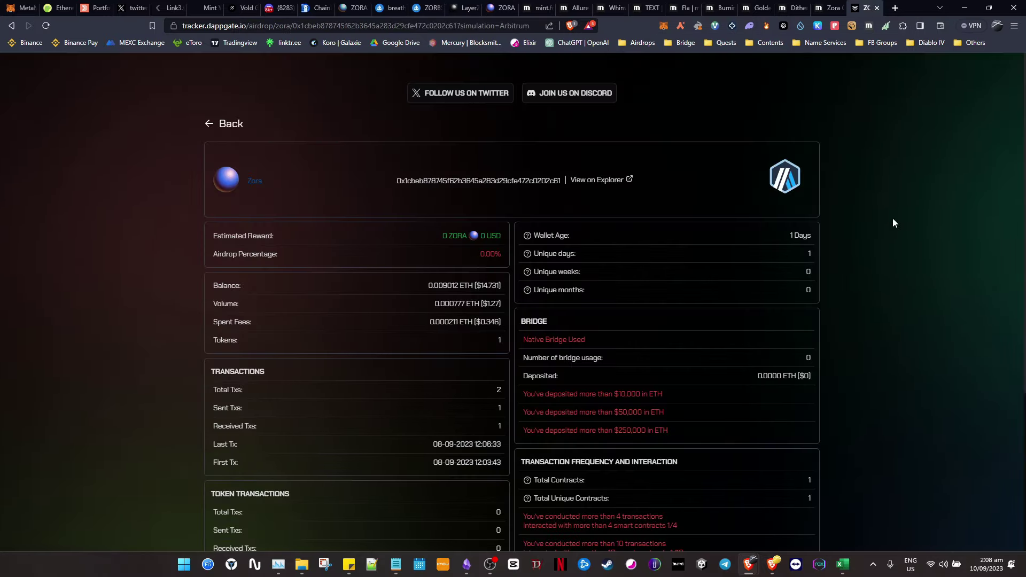
scroll(894, 223, down, 2)
drag(605, 234, 697, 220)
click(697, 221)
scroll(701, 265, down, 2)
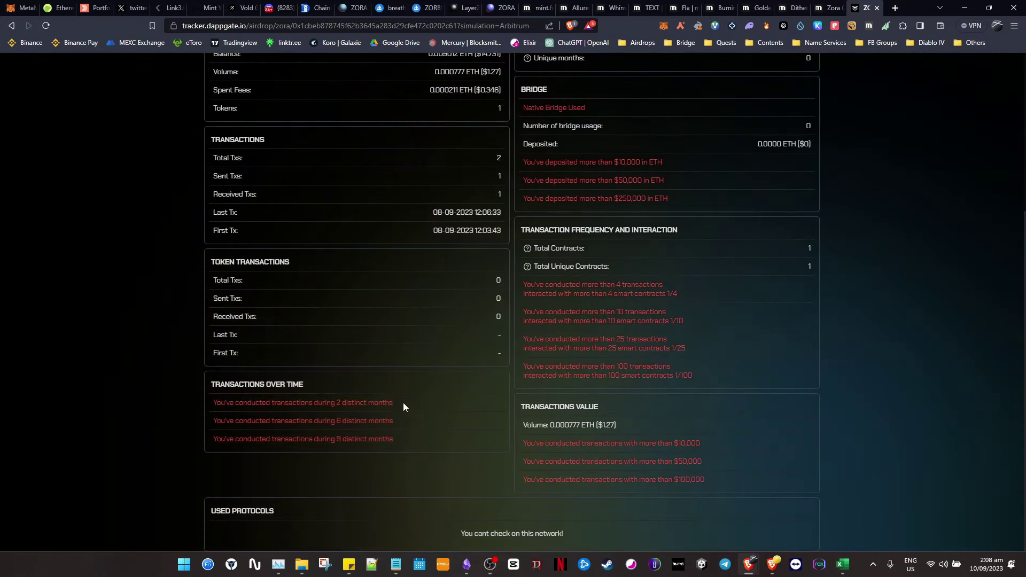
drag(403, 402, 251, 403)
scroll(425, 395, up, 1)
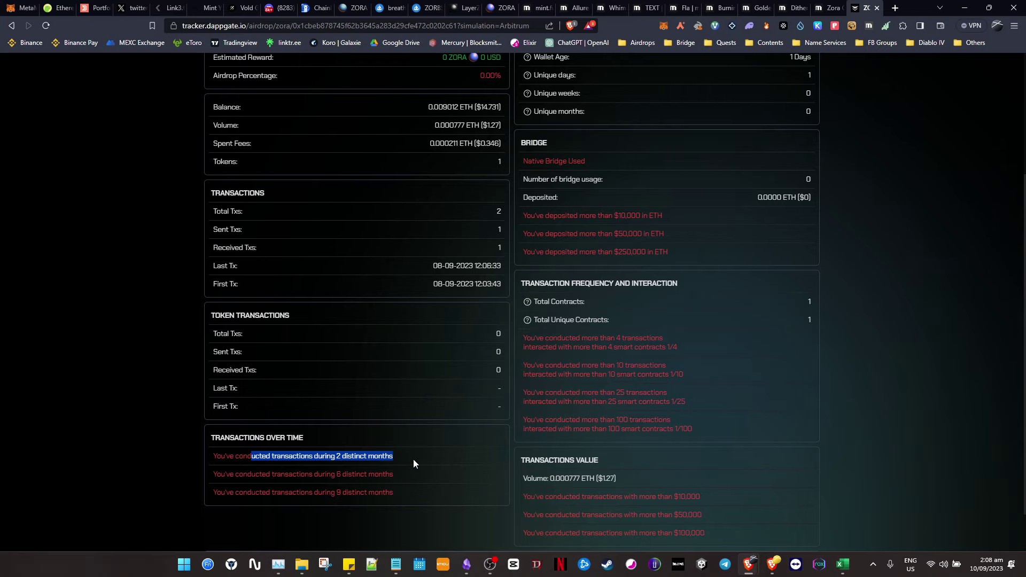
click(390, 465)
- Recheck the report's figures, highlighting the Total Contracts value
scroll(438, 288, up, 3)
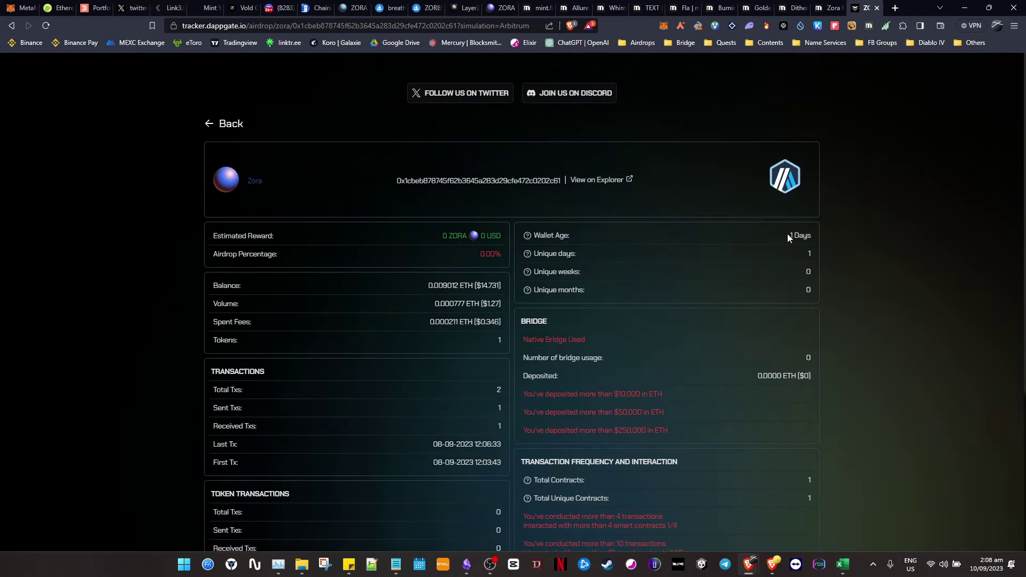
scroll(887, 234, down, 3)
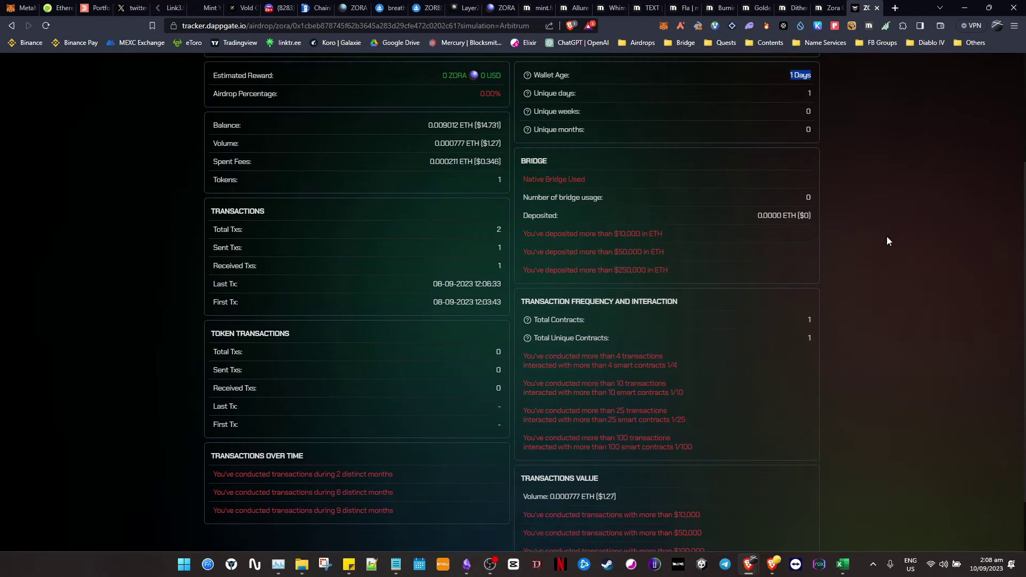
drag(795, 317, 861, 313)
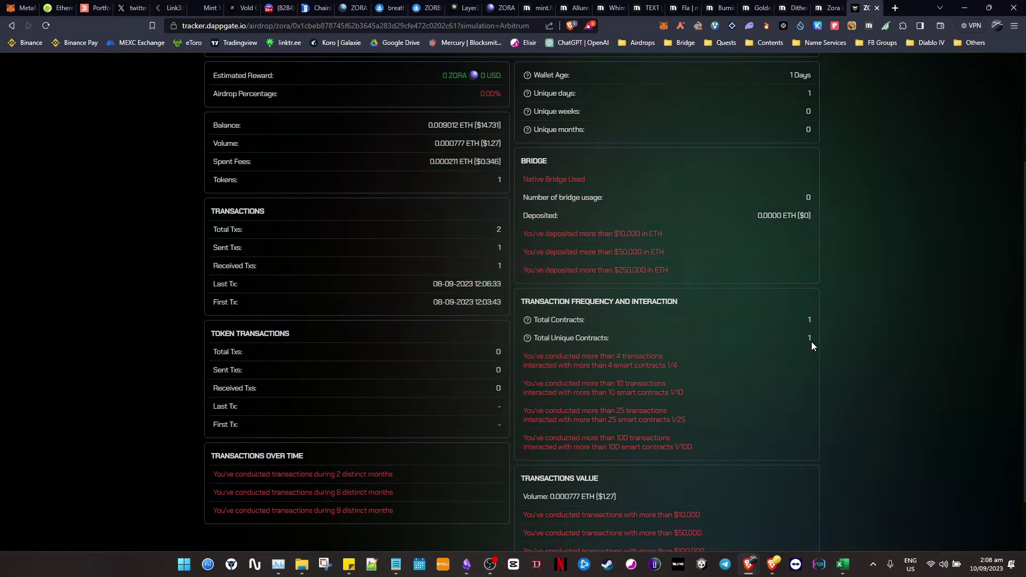
scroll(655, 370, up, 3)
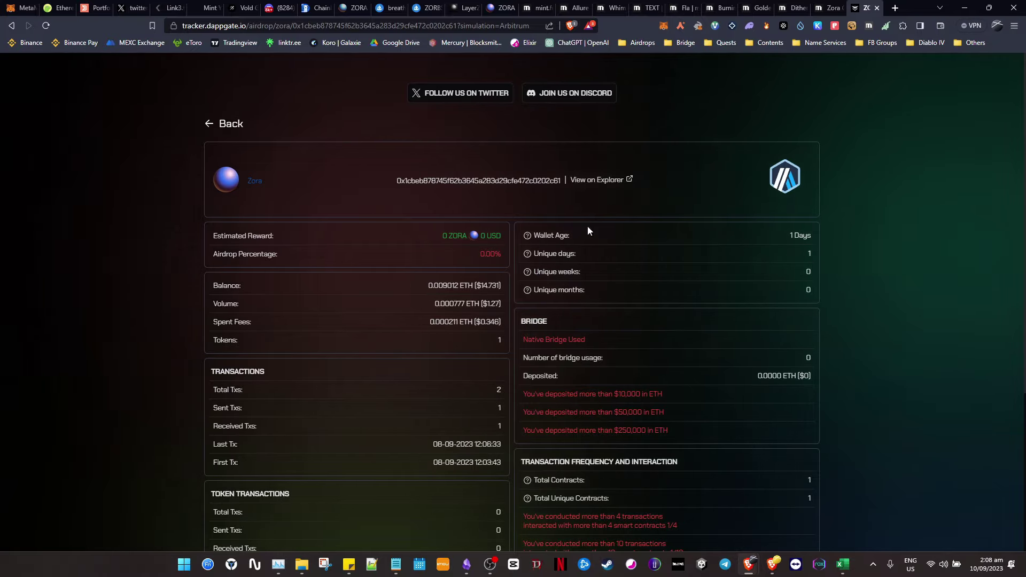
scroll(588, 225, down, 3)
scroll(389, 244, up, 2)
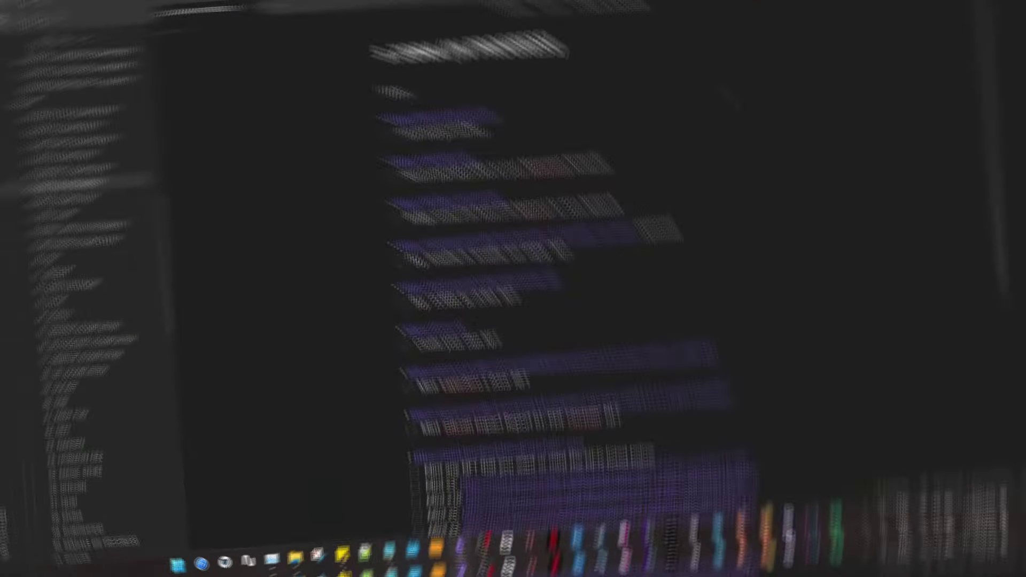
- Tick 'Join and get verified' in the checklist and search Chainlist networks for 'zora'
click(426, 149)
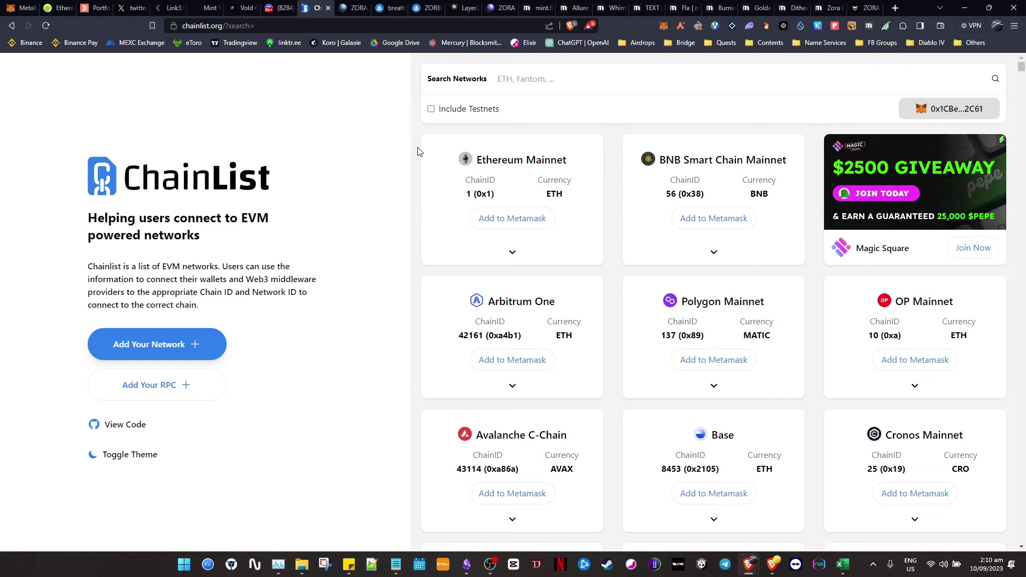
click(571, 73)
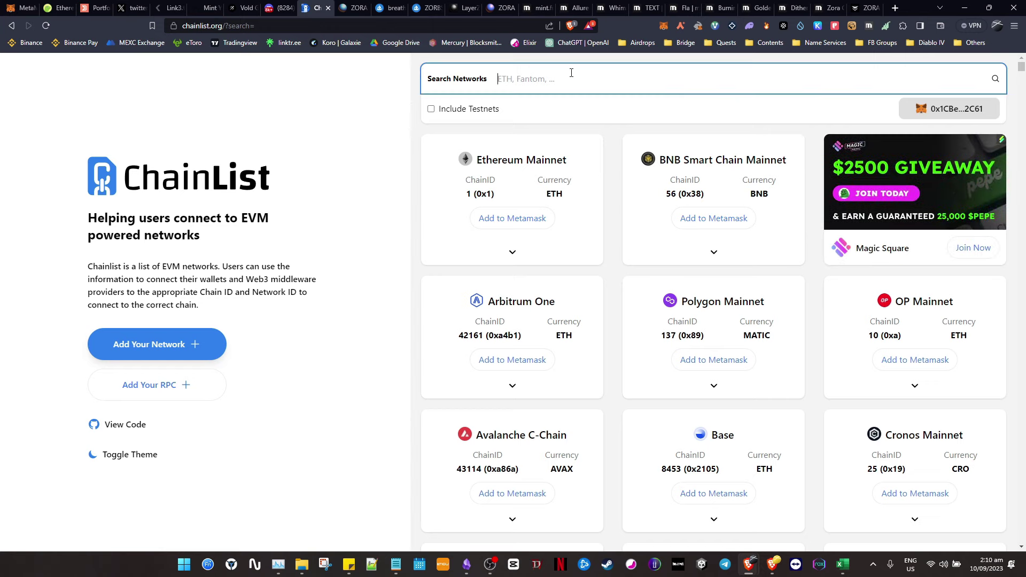
text(zora)
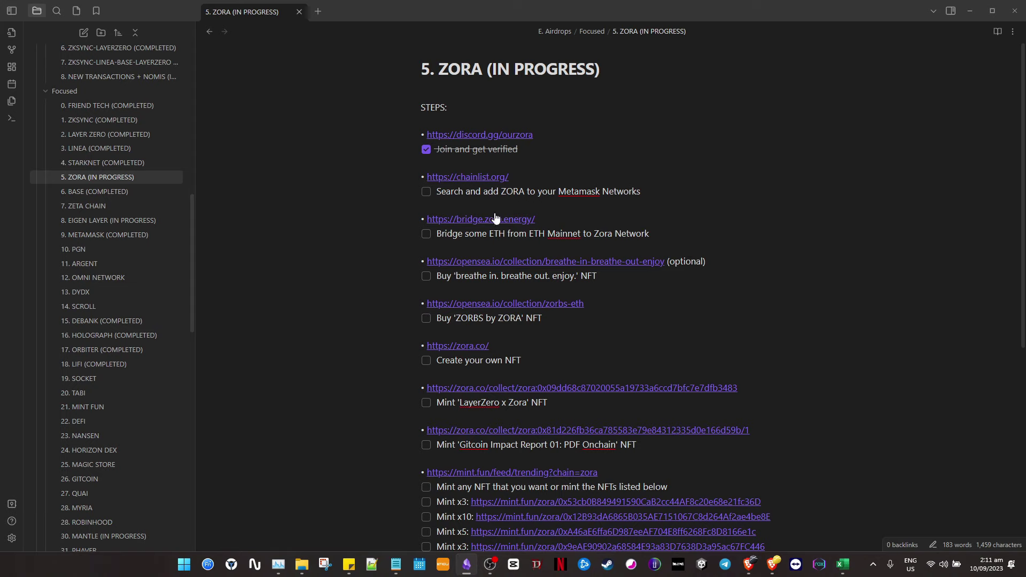
- Tick 'Search and add ZORA to your Metamask Networks' and go to the bridge.zora.energy link
click(426, 192)
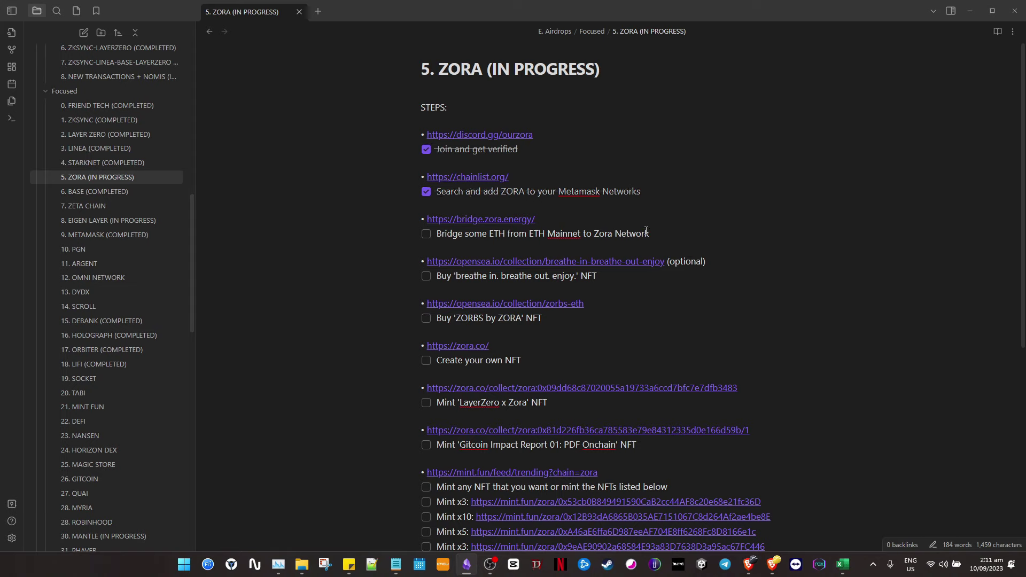
drag(563, 219, 396, 217)
click(702, 208)
click(567, 224)
key(shift+Home)
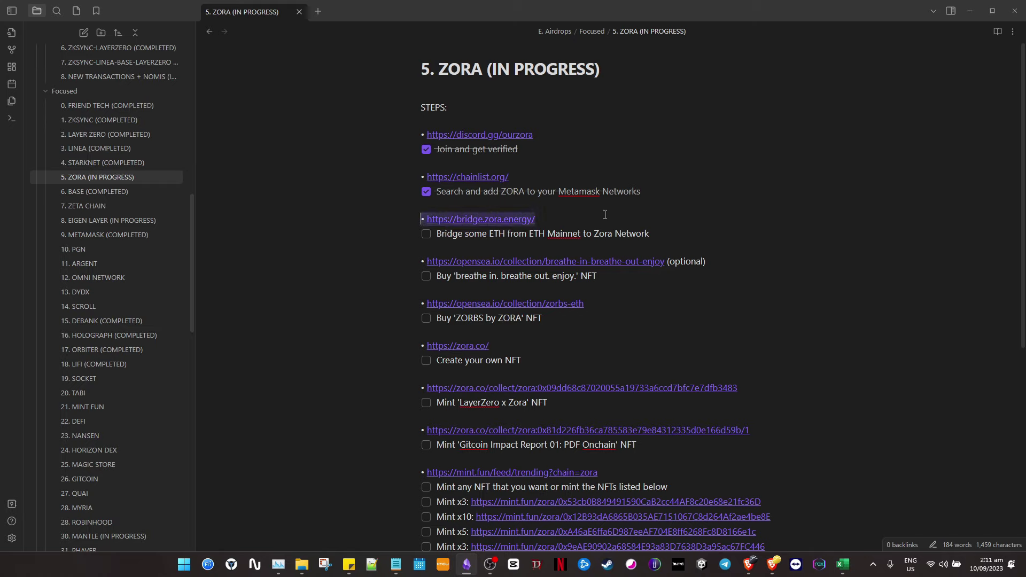
click(604, 219)
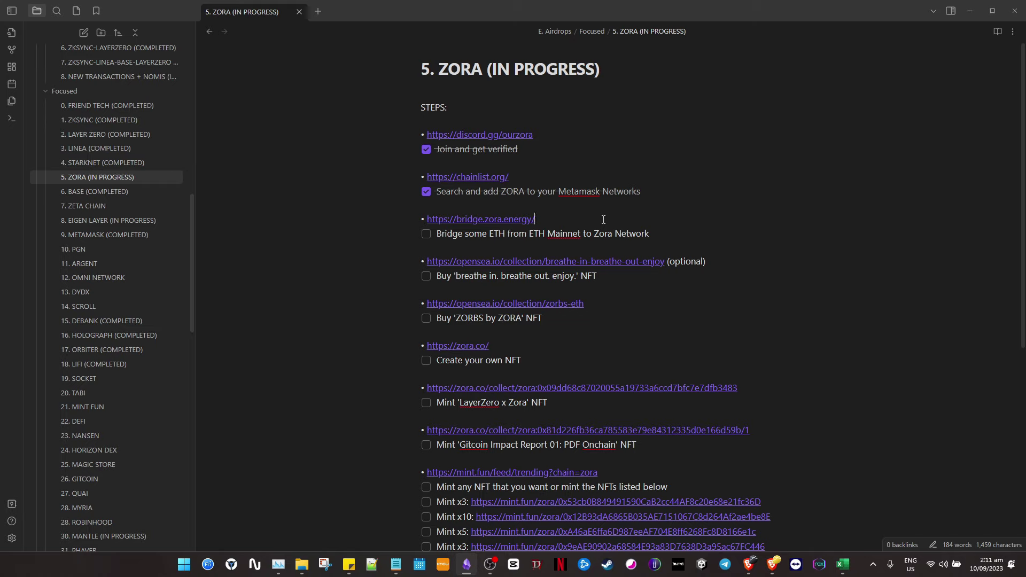
drag(594, 233, 650, 233)
click(621, 233)
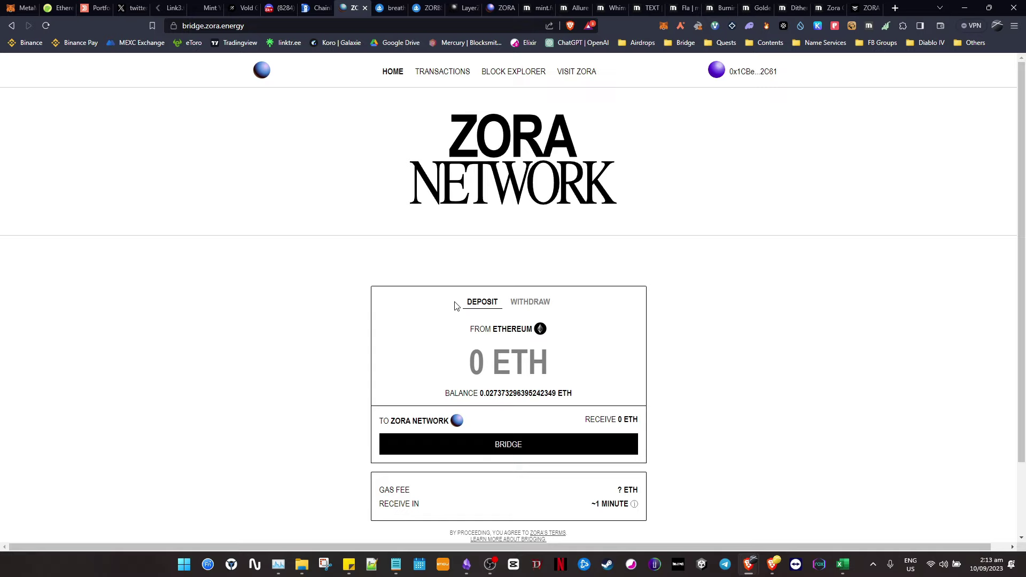
- Bridge 0.015 ETH from Ethereum to Zora Network, confirm in MetaMask, and view it on Etherscan
click(485, 371)
text(0.015)
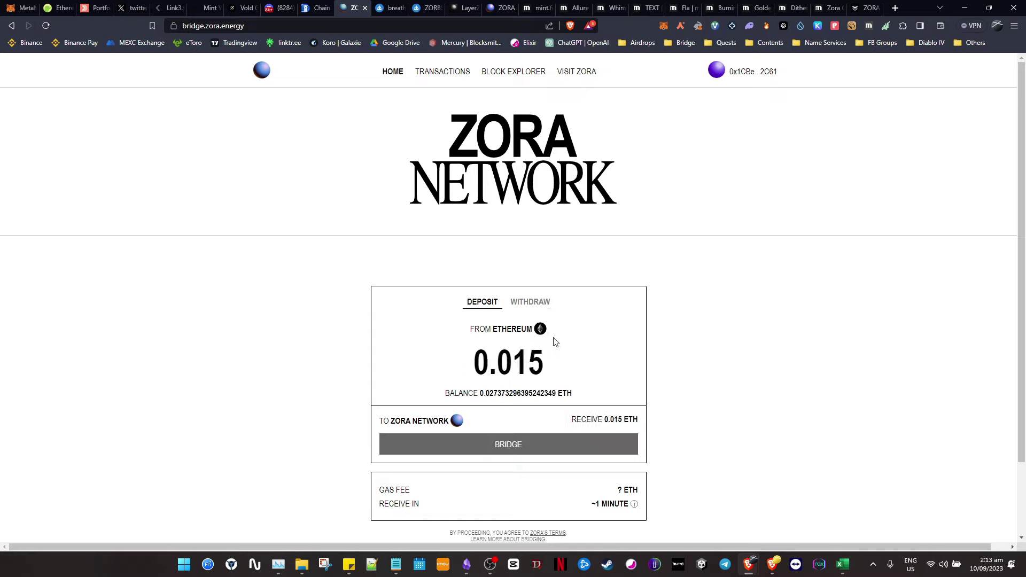
click(551, 442)
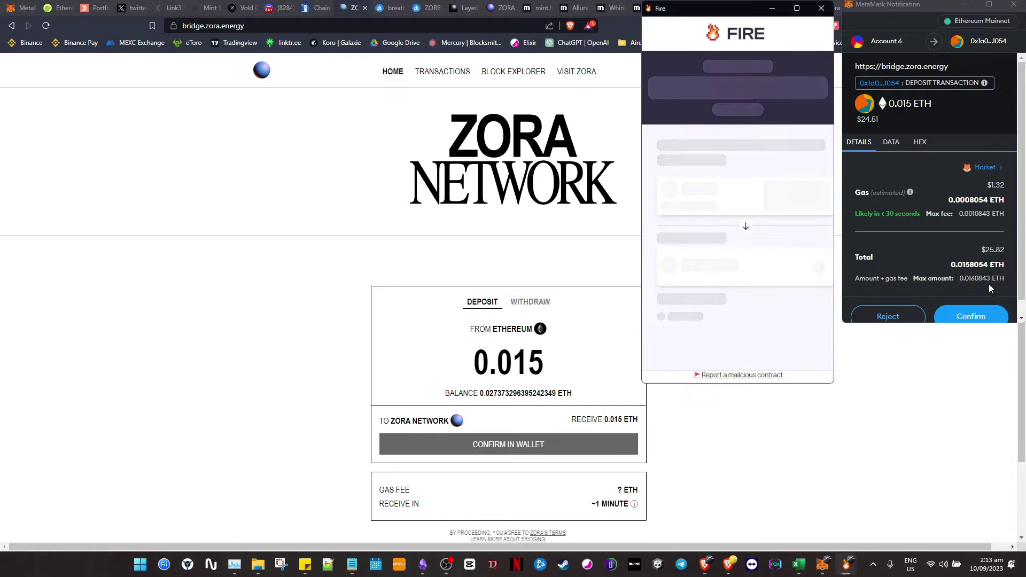
click(989, 316)
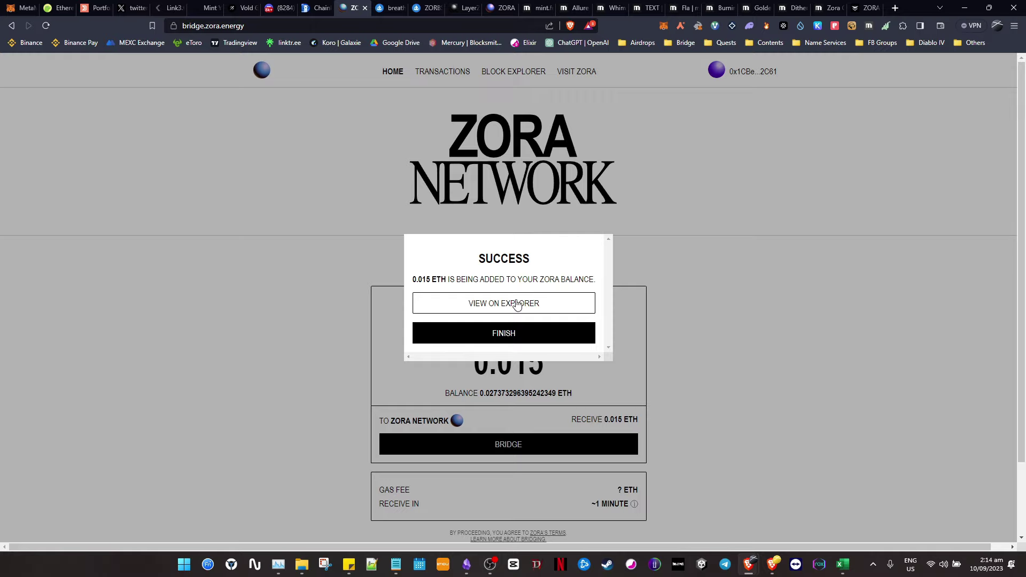
click(520, 313)
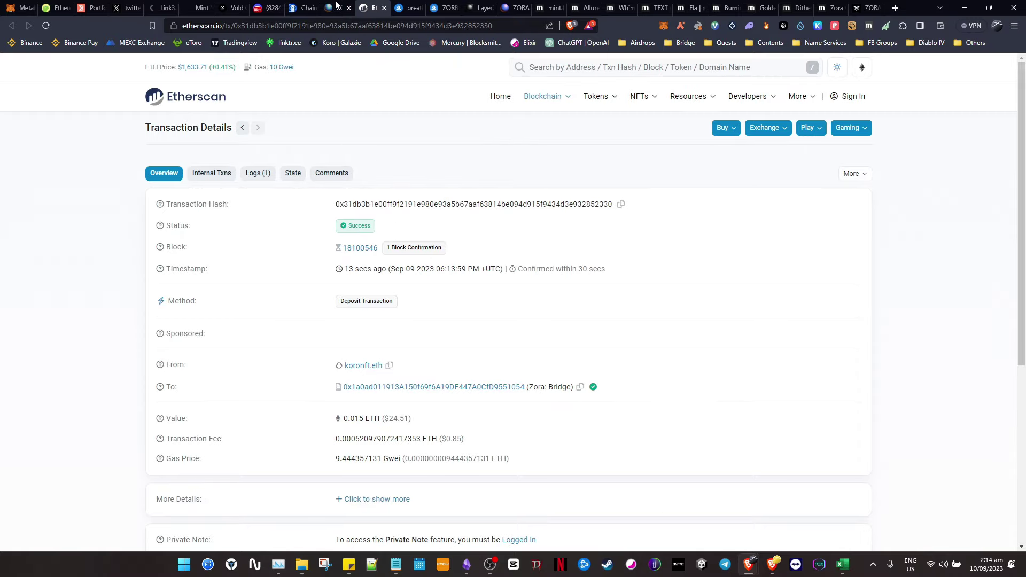
- Dismiss the bridge success message, check the 0.024 ETH Zora balance, and review the Etherscan transaction
click(340, 8)
click(527, 338)
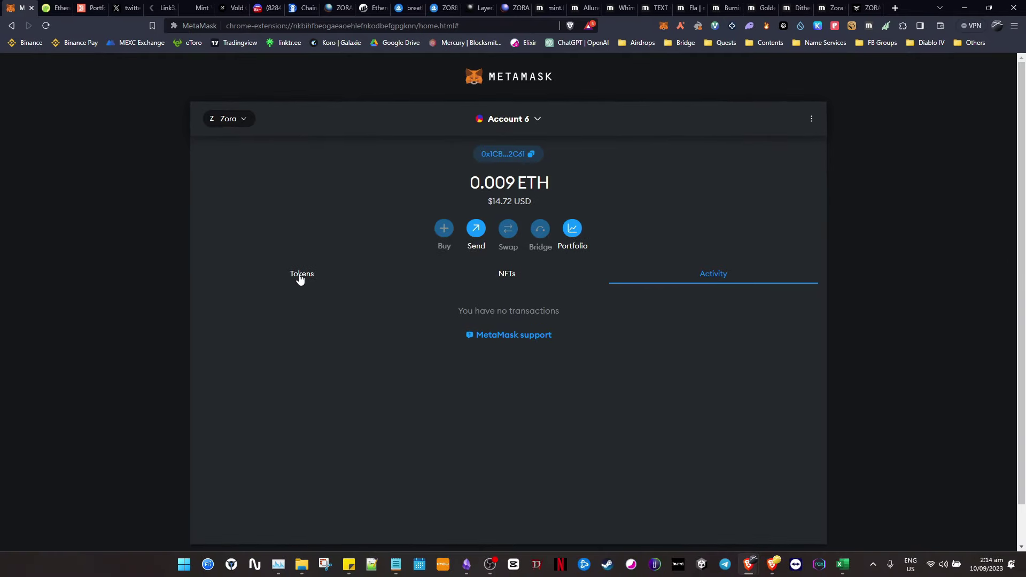
click(299, 276)
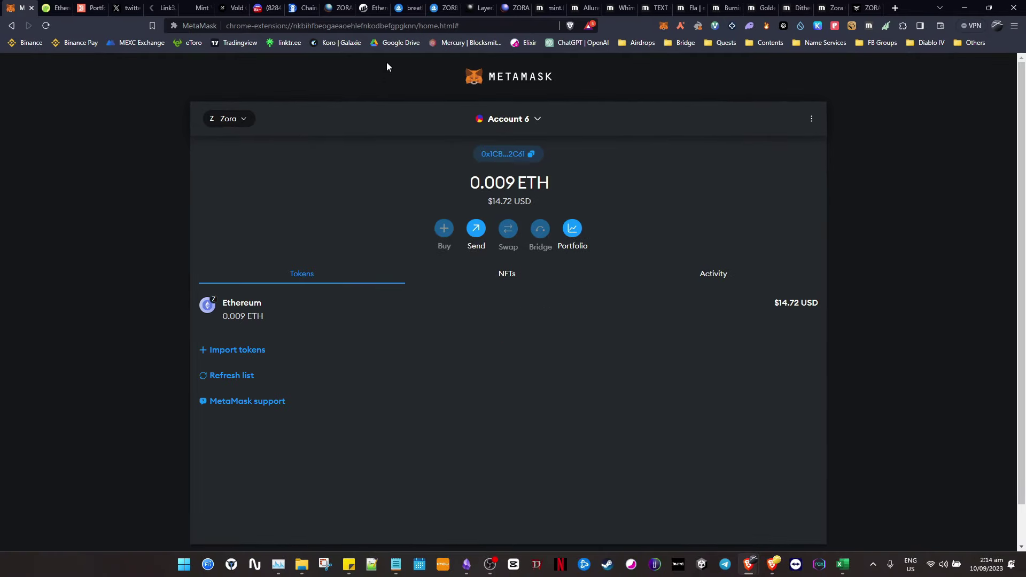
click(337, 8)
scroll(501, 273, down, 1)
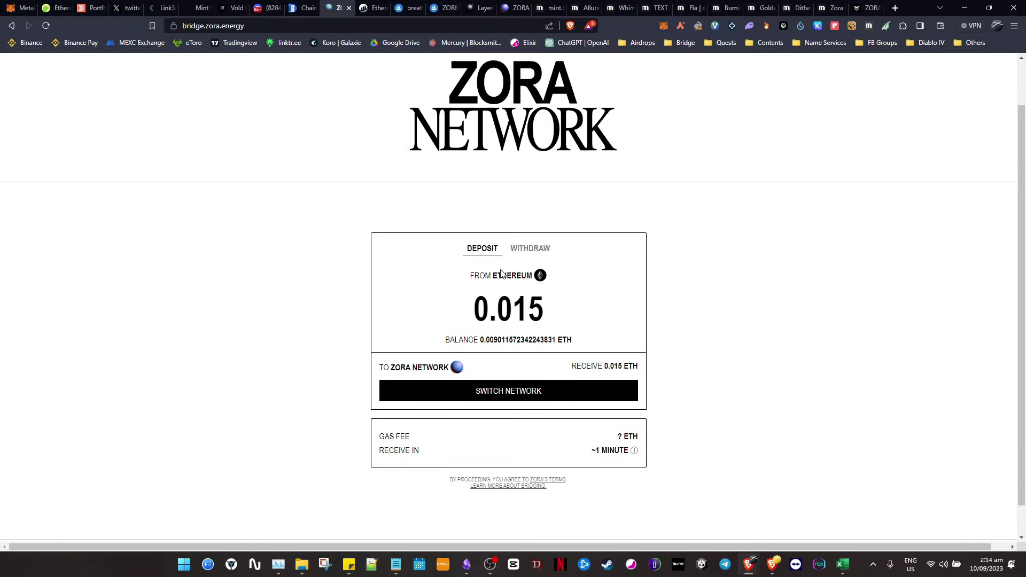
scroll(463, 260, up, 1)
click(363, 6)
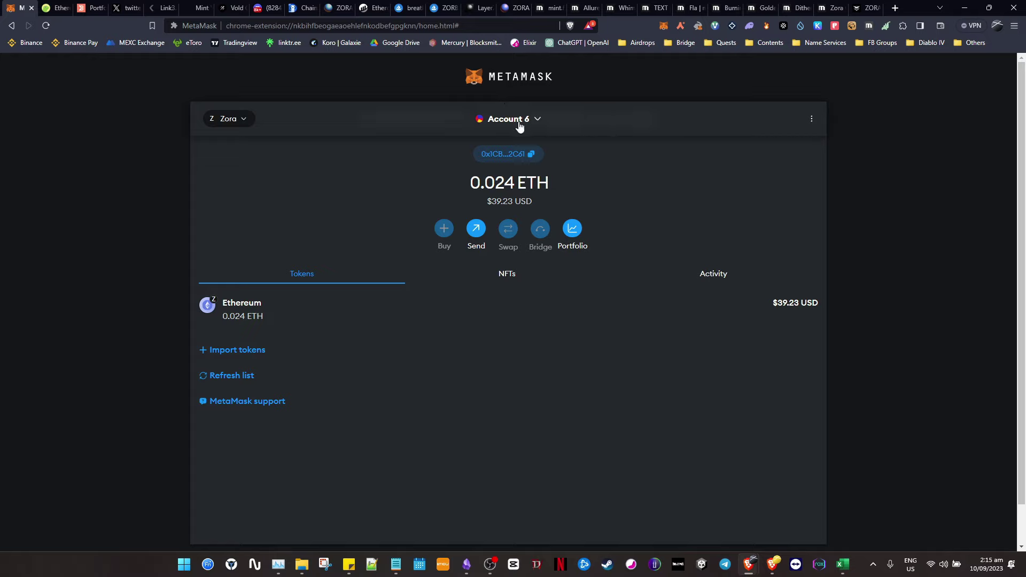
double_click(502, 202)
click(534, 204)
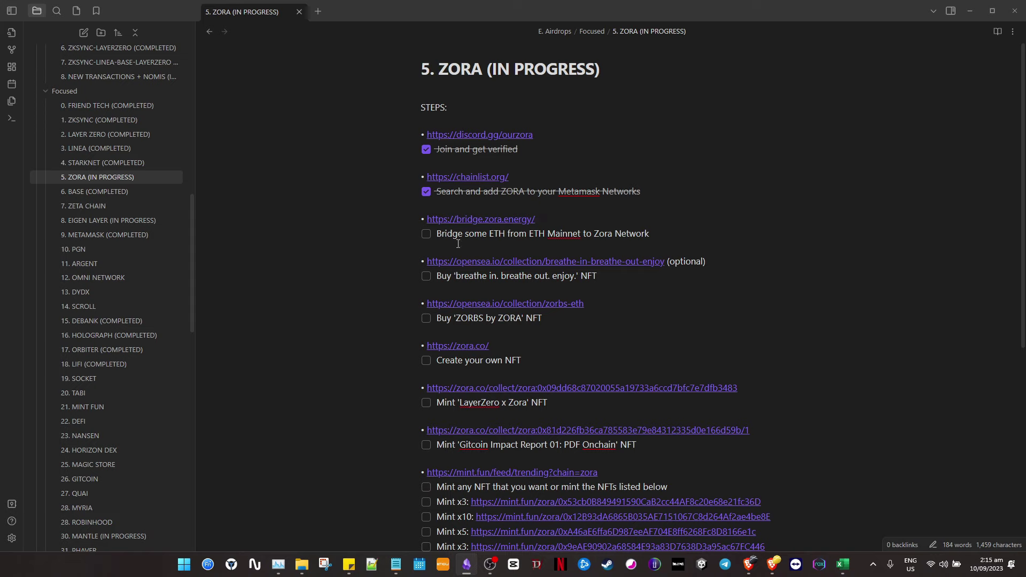
- Tick 'Bridge some ETH' and open the 'breathe in. breathe out. enjoy.' collection link
click(427, 234)
click(631, 275)
click(624, 262)
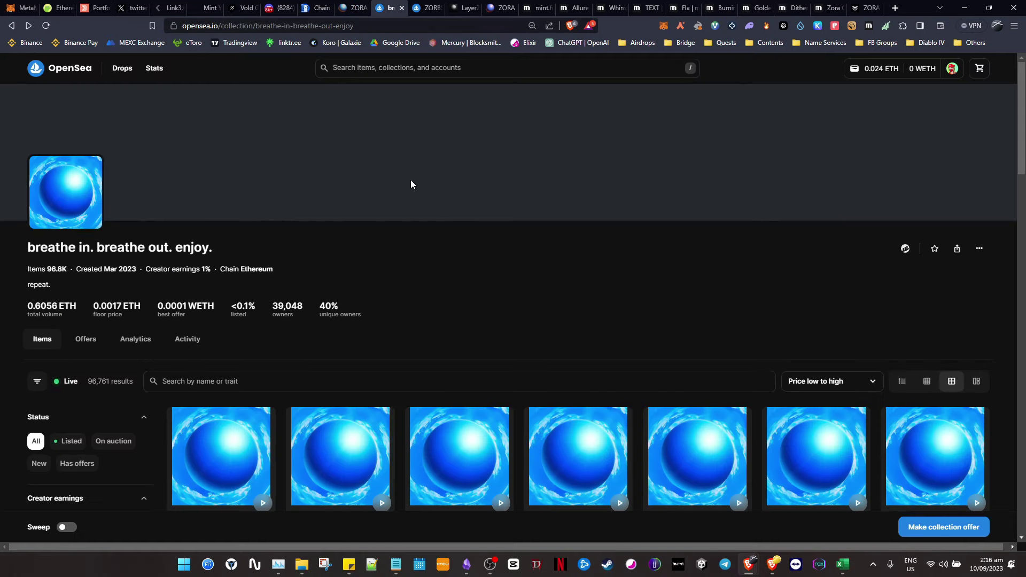
- Inspect the breathe-in collection's creator earnings and chain details
scroll(386, 198, down, 2)
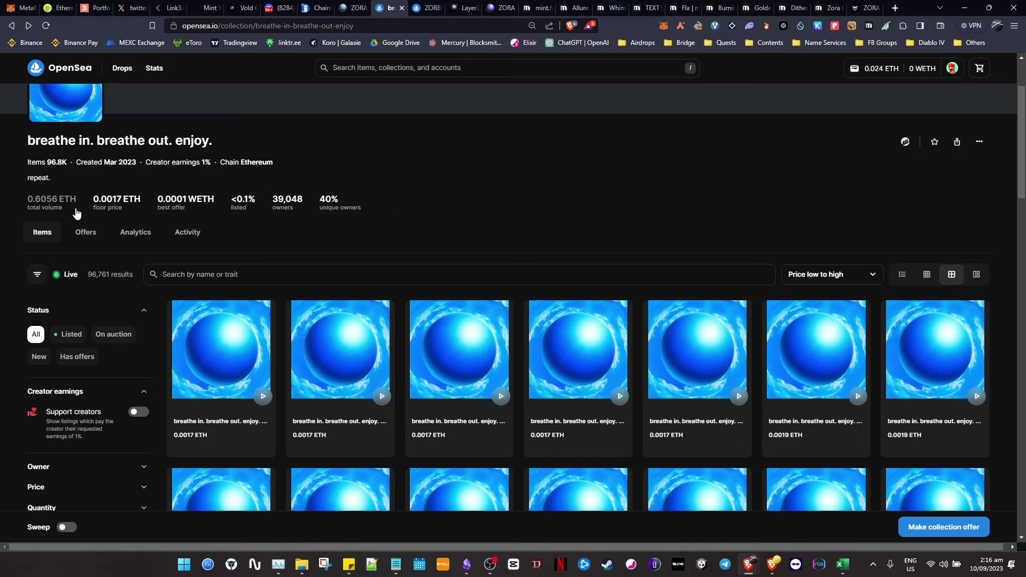
scroll(278, 214, up, 1)
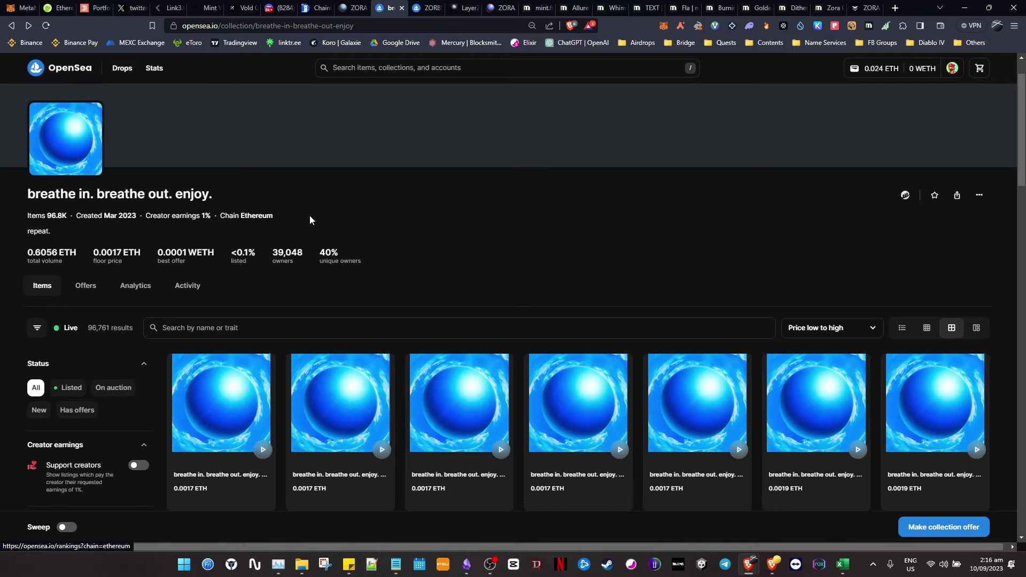
drag(309, 216, 184, 216)
click(375, 213)
- Browse the collection's sales activity, then open the ZORBS by ZORA collection
click(201, 292)
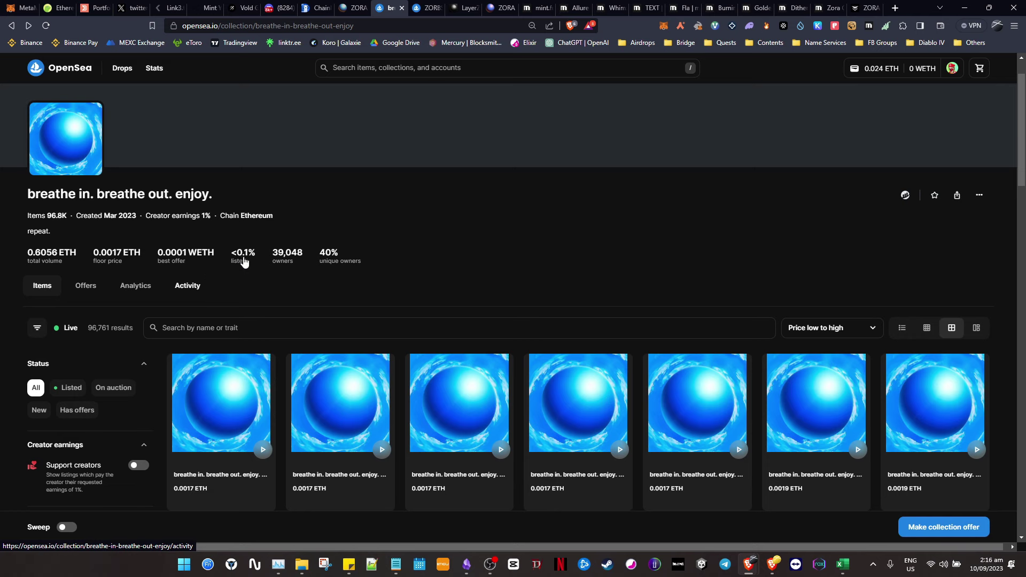
scroll(561, 210, down, 2)
scroll(563, 211, down, 6)
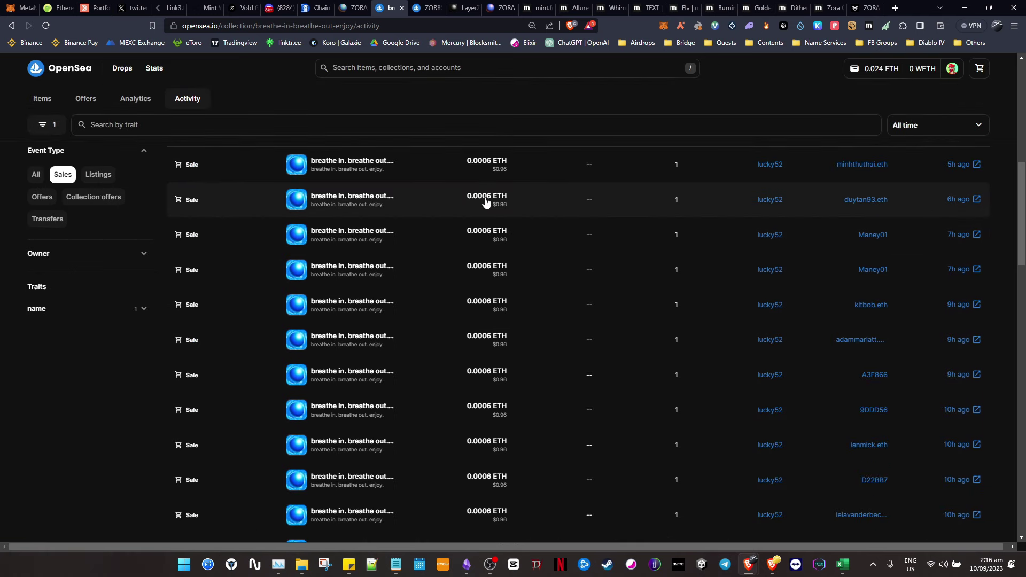
scroll(508, 251, up, 2)
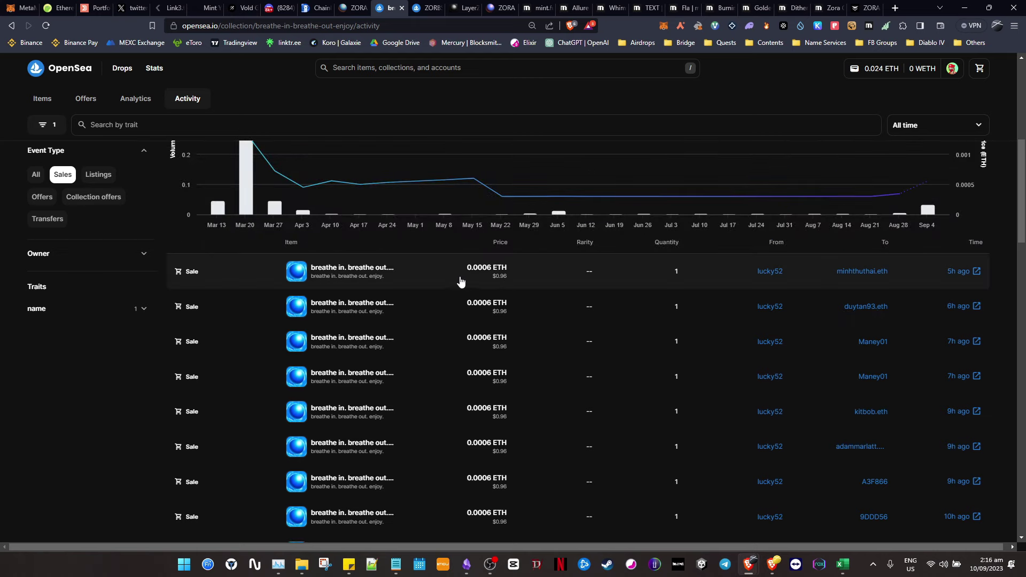
scroll(460, 280, up, 3)
scroll(139, 236, up, 2)
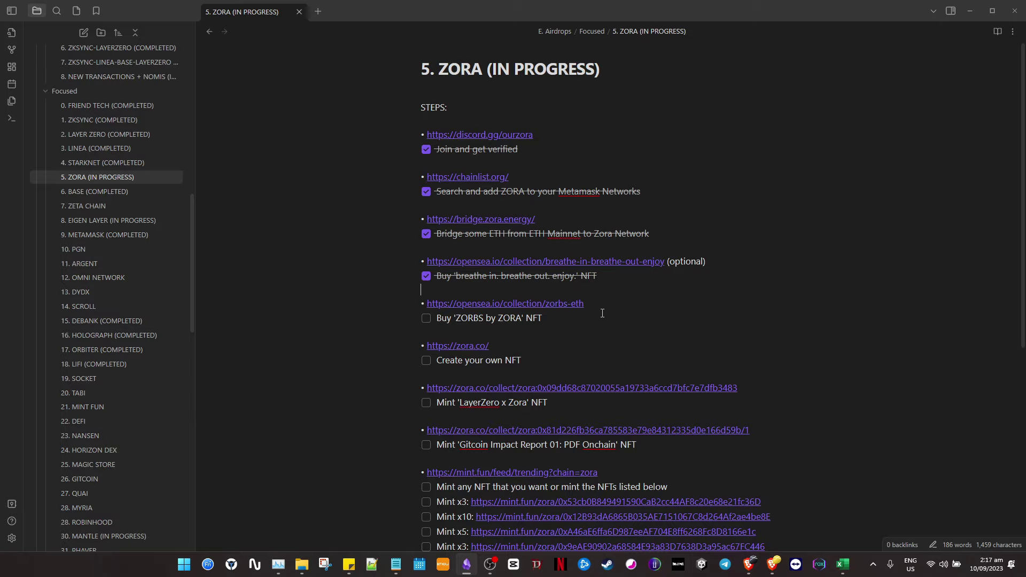
click(562, 304)
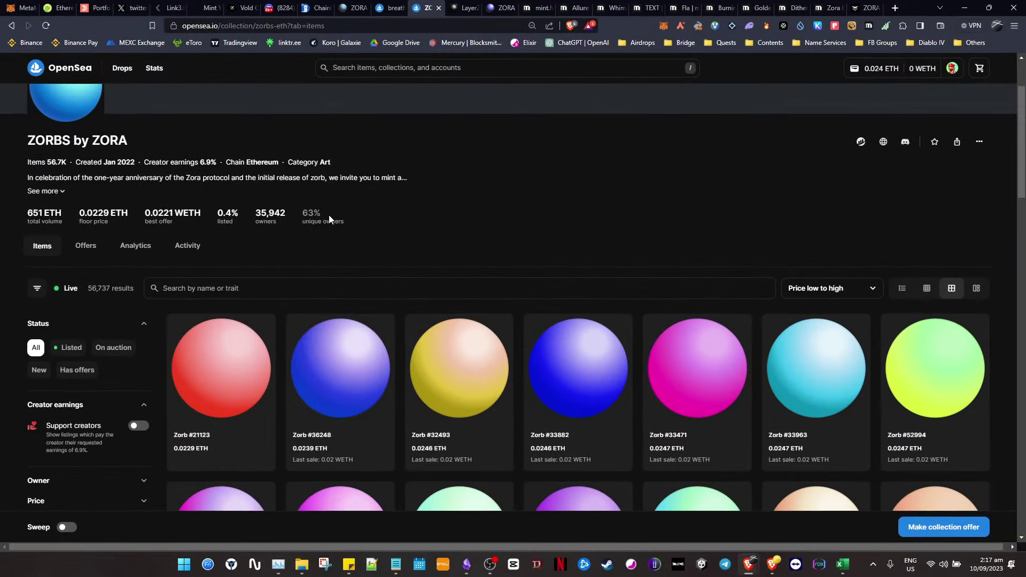
- Scroll through ZORBS by ZORA's recent sales on Activity, then go back to the Items listings
click(189, 247)
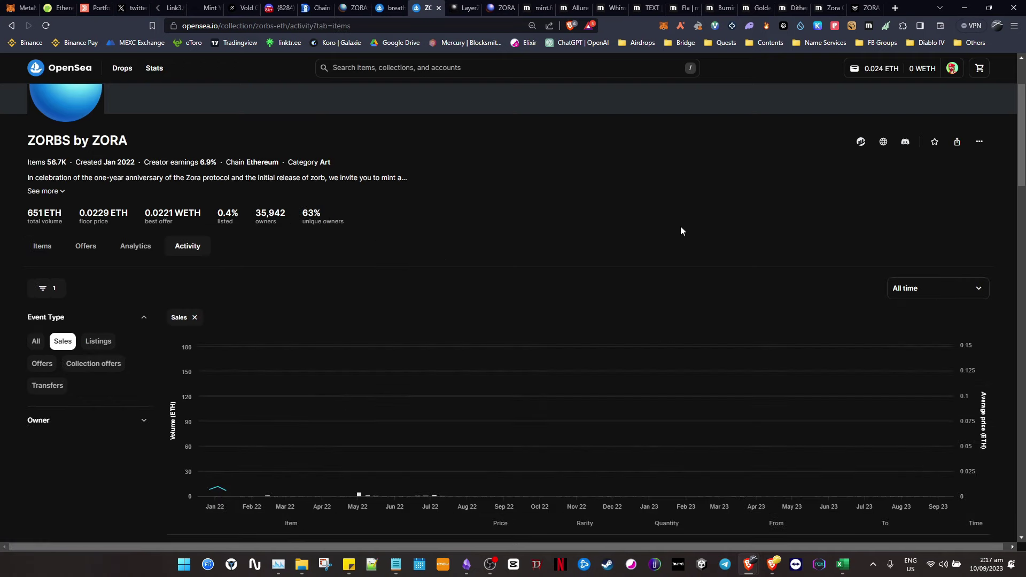
scroll(681, 231, down, 3)
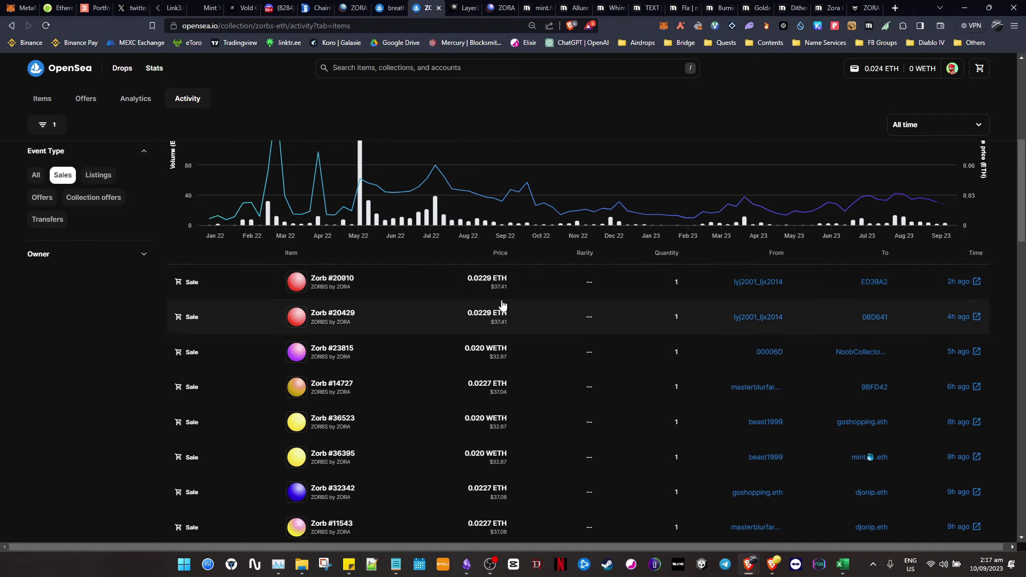
scroll(502, 306, down, 3)
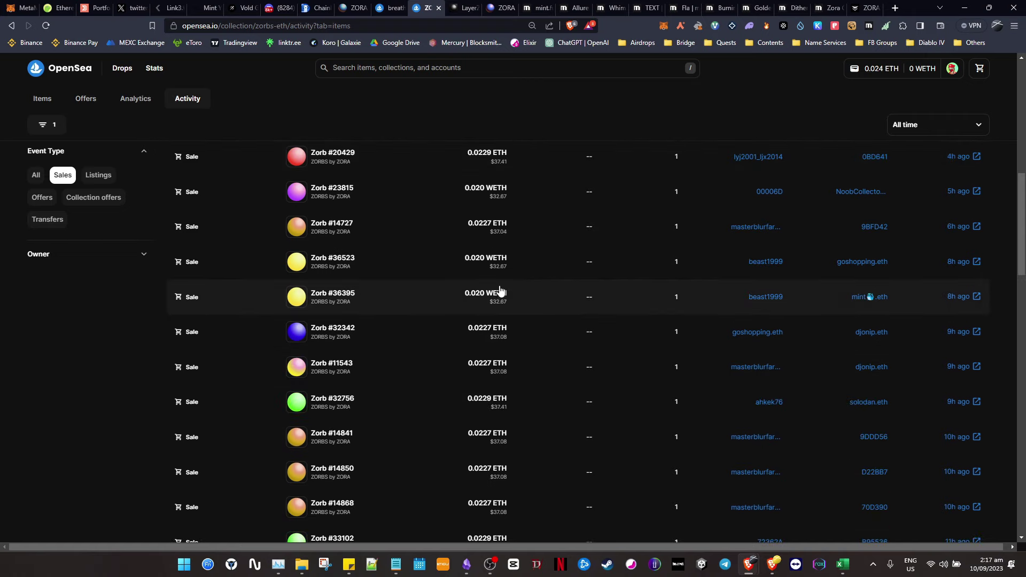
scroll(499, 291, up, 7)
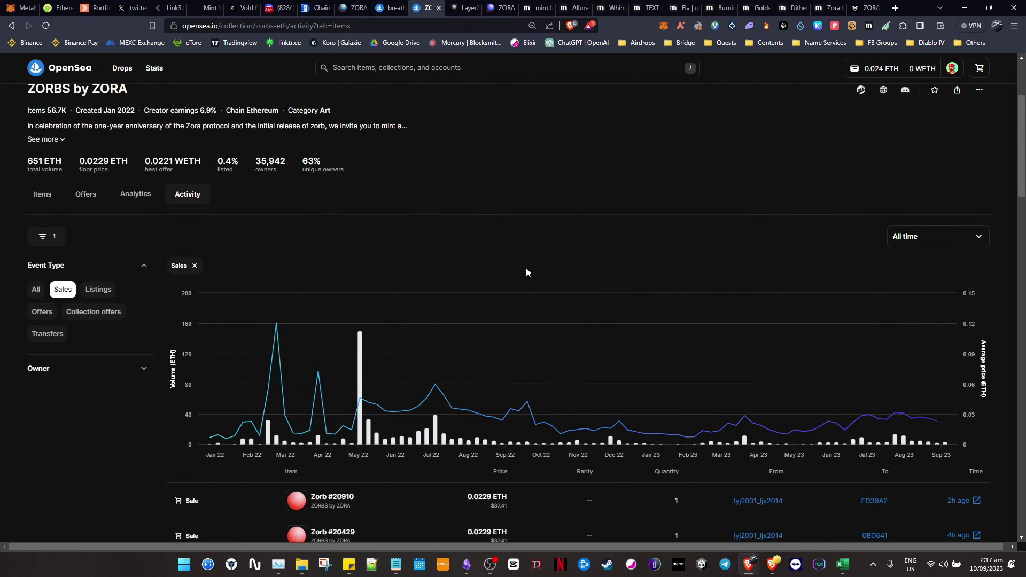
scroll(526, 268, down, 6)
scroll(449, 237, up, 8)
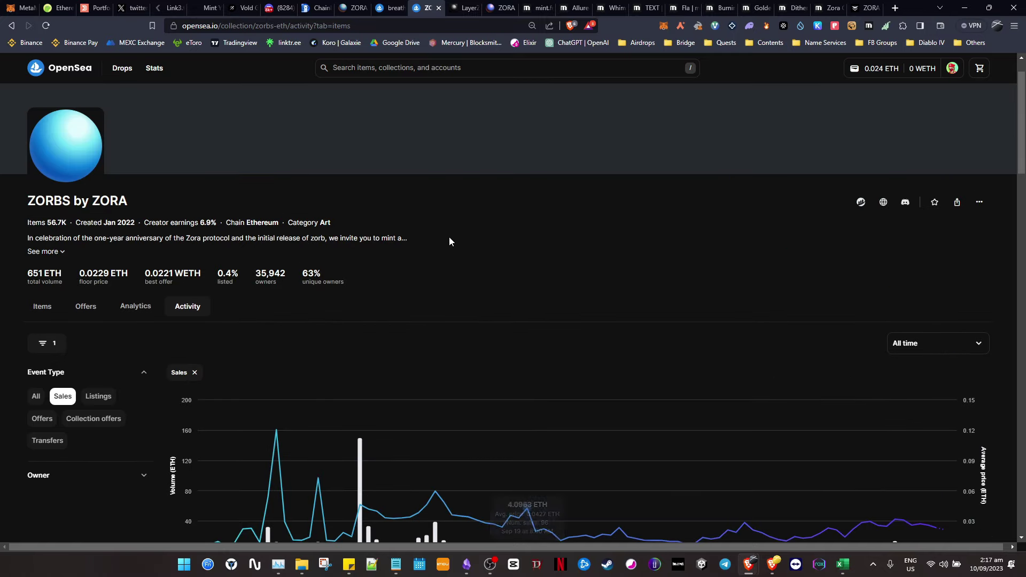
click(42, 306)
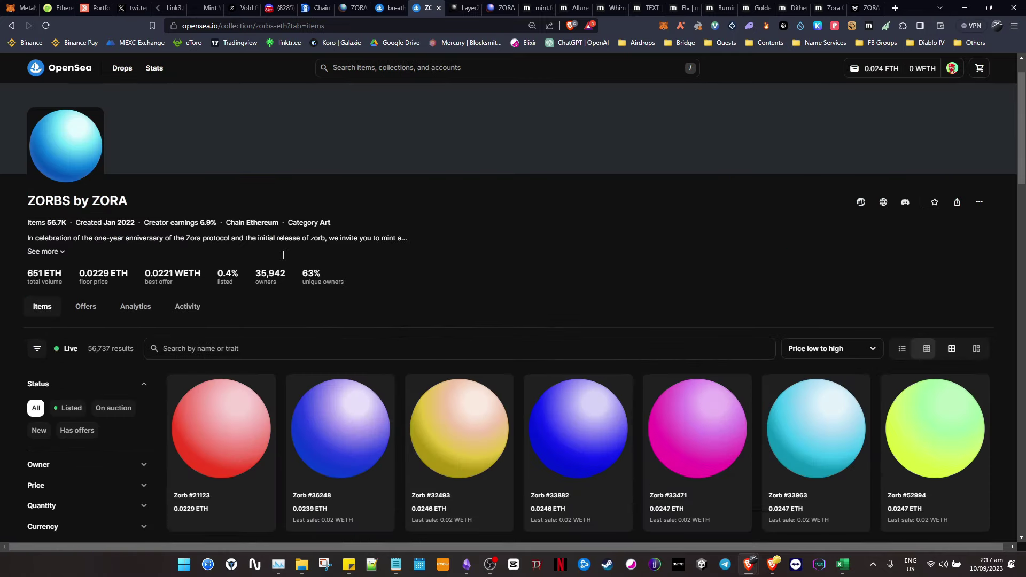
scroll(573, 242, down, 2)
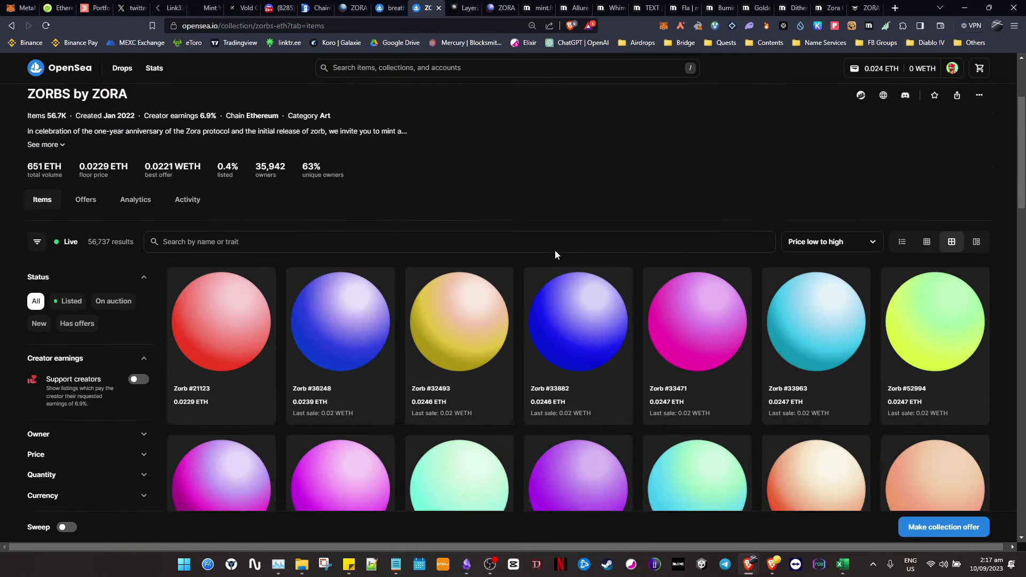
scroll(555, 250, up, 3)
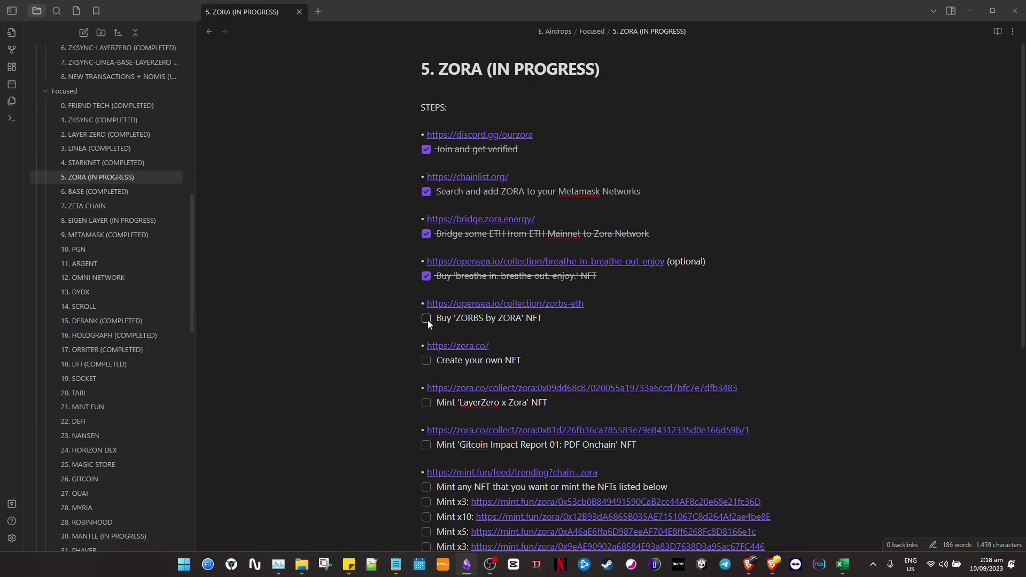
click(427, 319)
scroll(652, 322, down, 1)
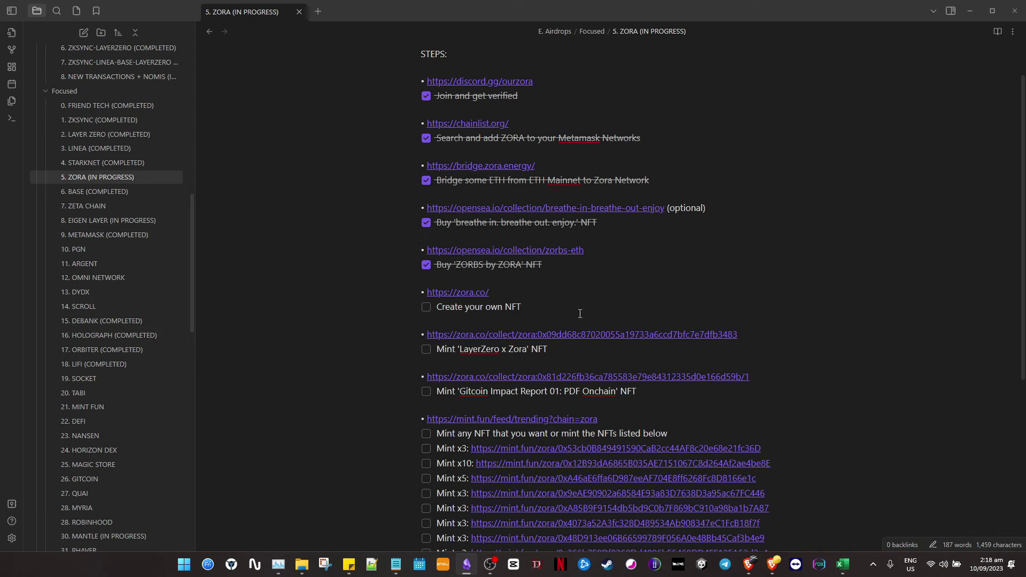
click(629, 298)
key(alt+Tab)
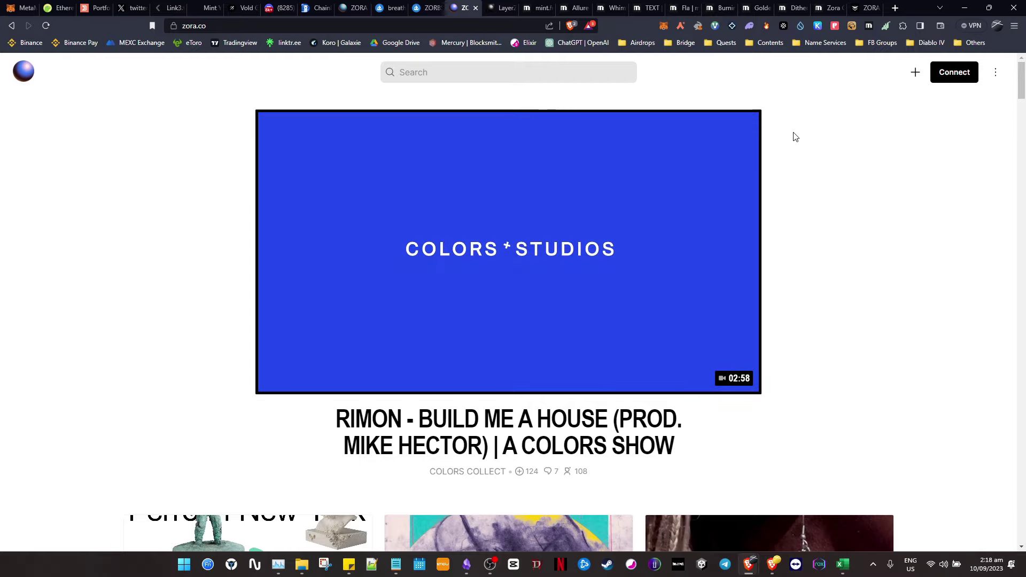
- Connect the MetaMask wallet to Zora and bring up the create-new options
click(957, 73)
click(466, 256)
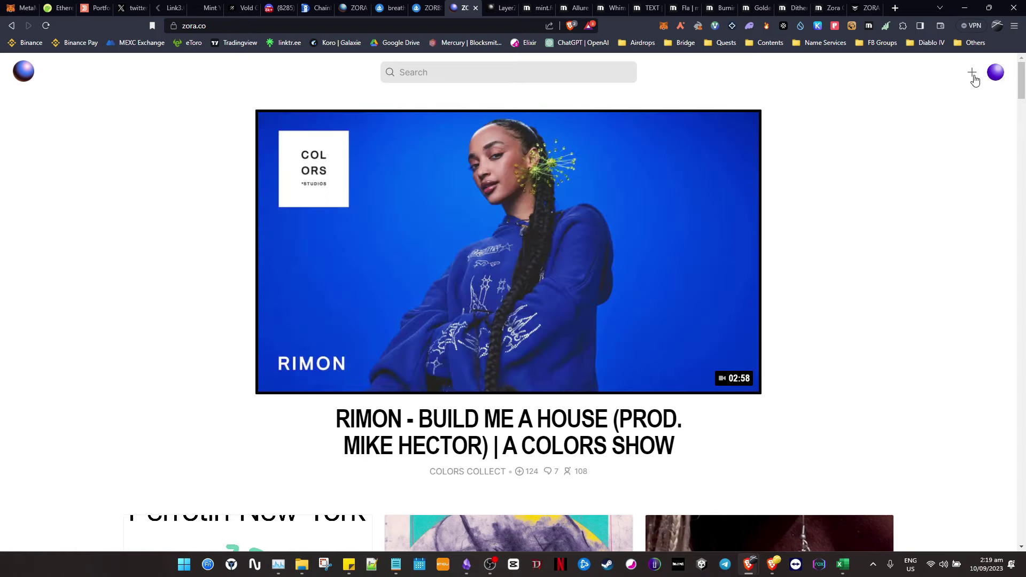
click(974, 74)
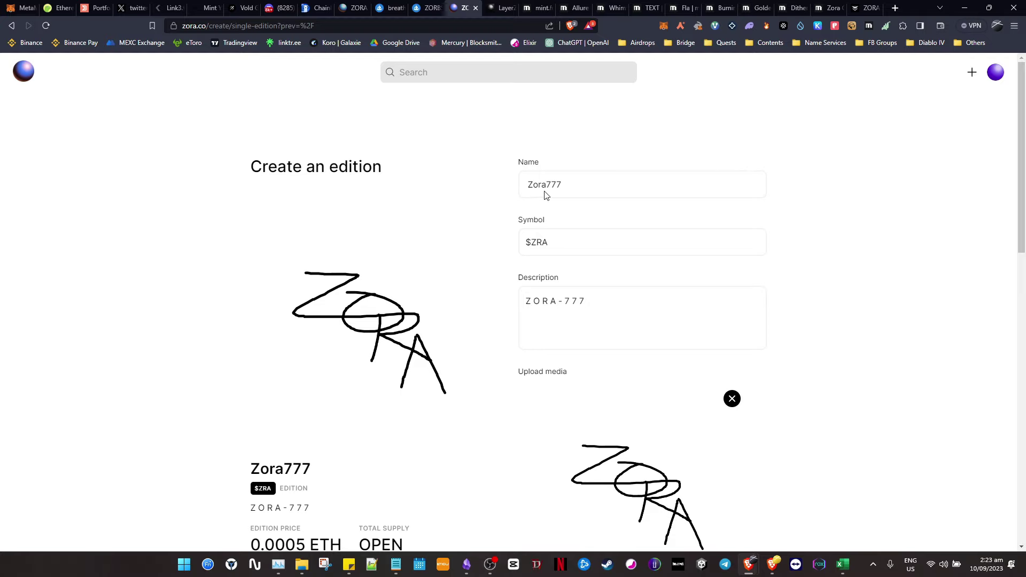
scroll(556, 326, down, 1)
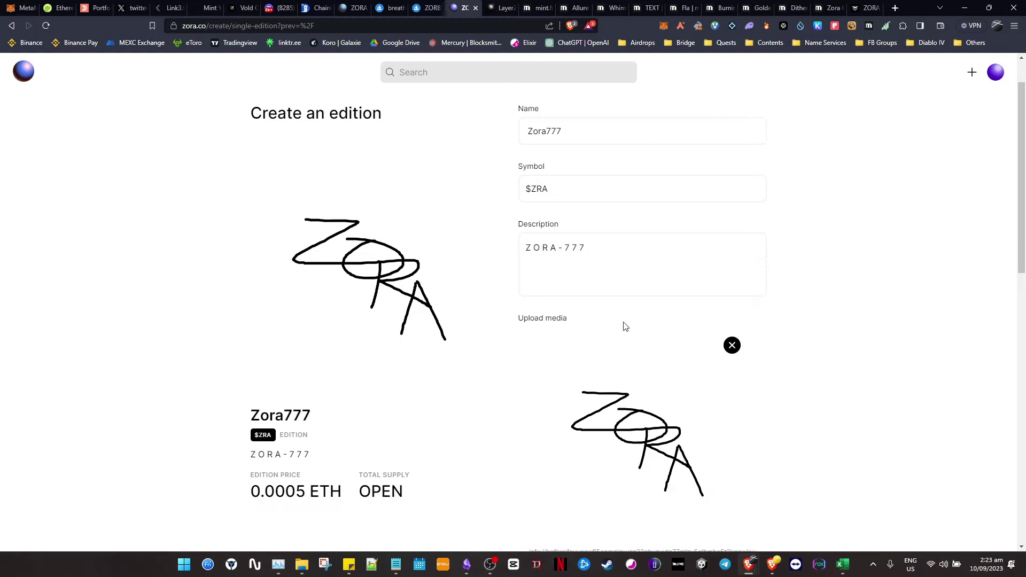
scroll(751, 349, down, 1)
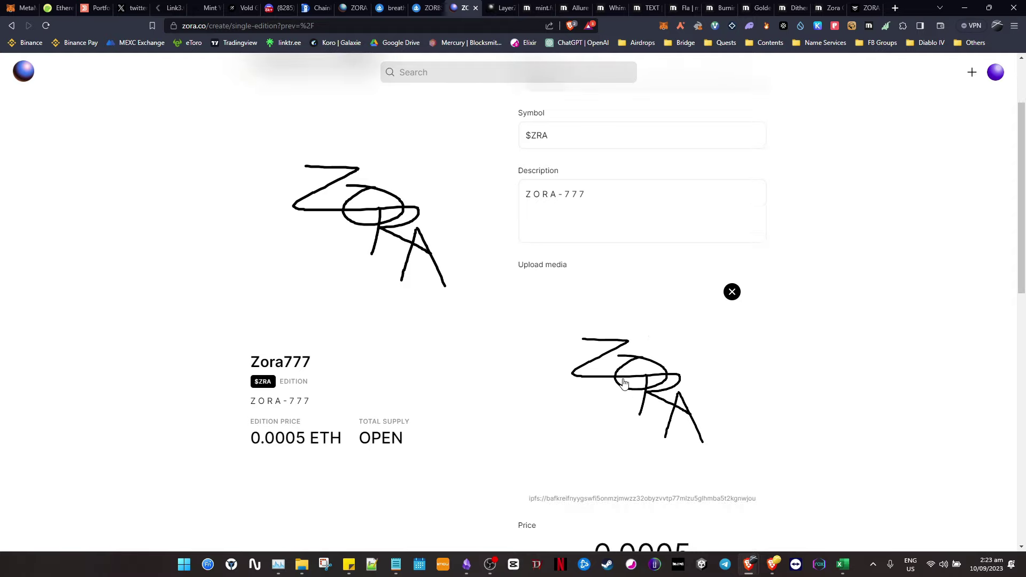
scroll(745, 254, up, 1)
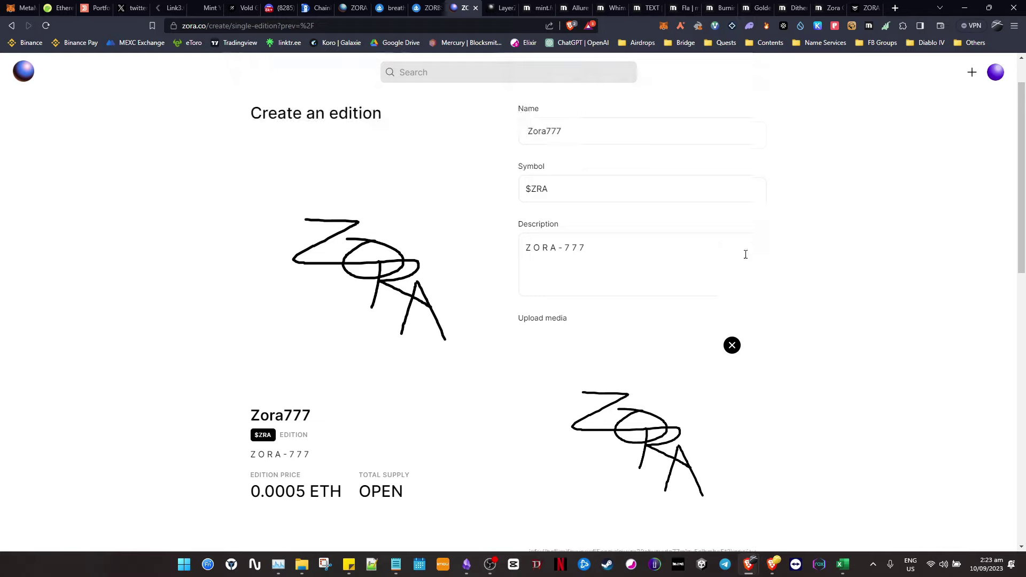
scroll(746, 254, up, 1)
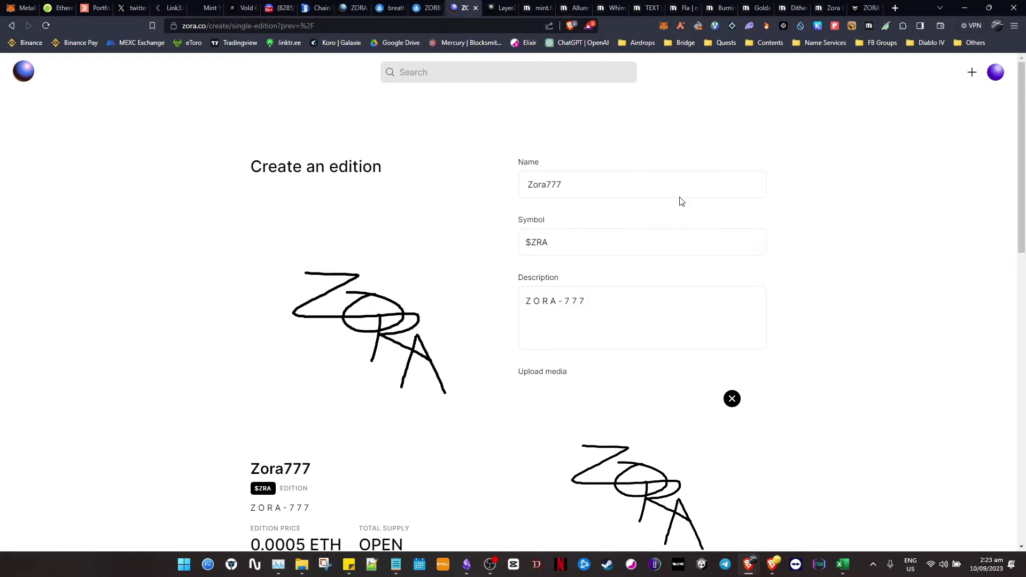
click(601, 187)
key(ctrl+a)
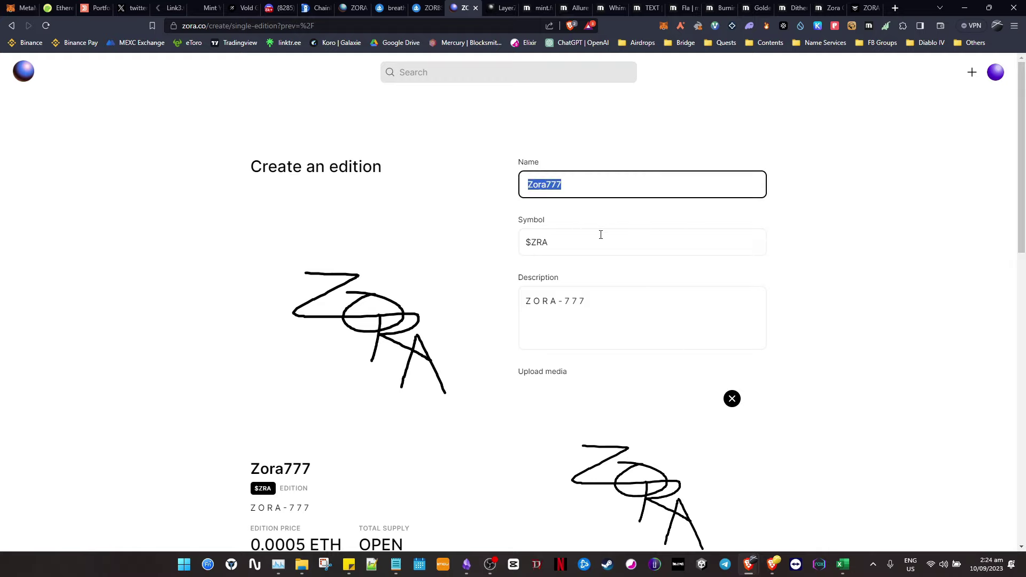
key(Tab)
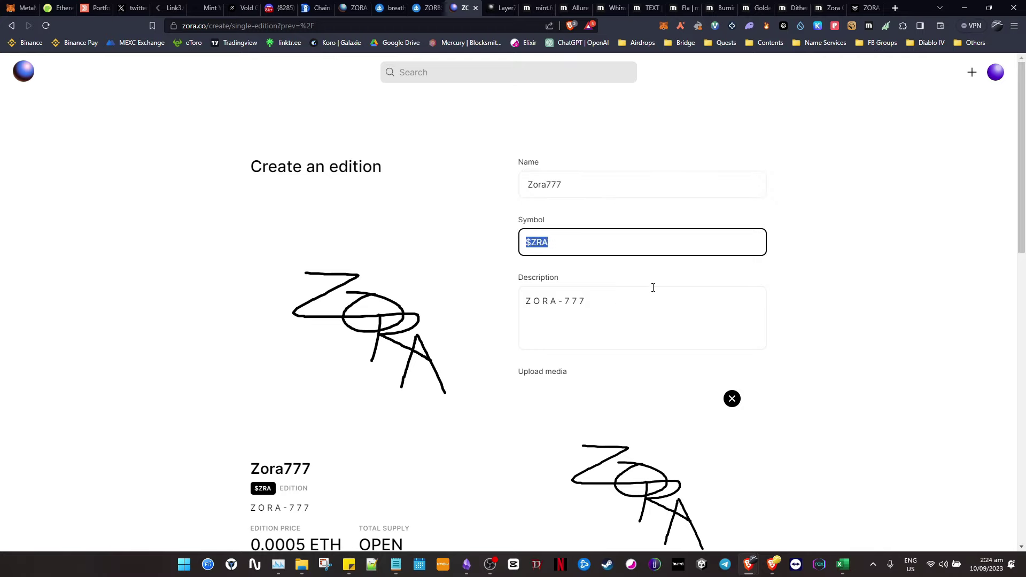
click(678, 297)
key(ctrl+a)
click(635, 314)
scroll(637, 314, down, 5)
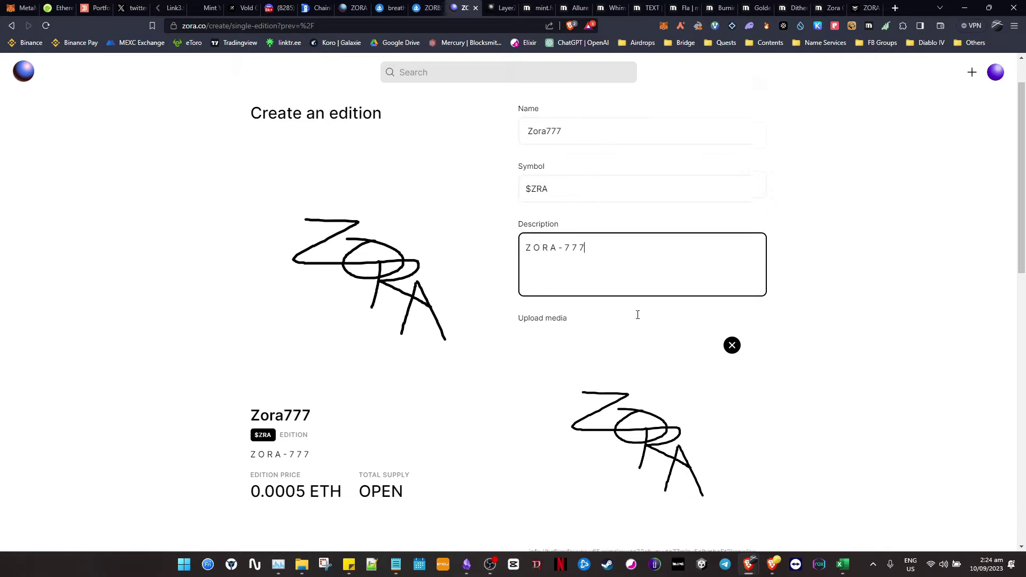
scroll(638, 315, down, 3)
drag(596, 235, 708, 234)
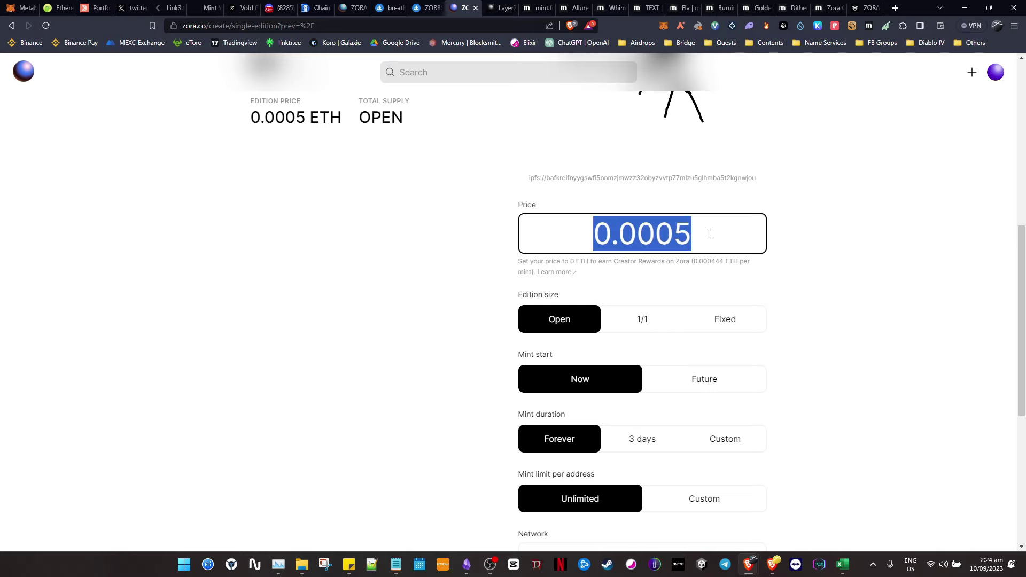
click(728, 235)
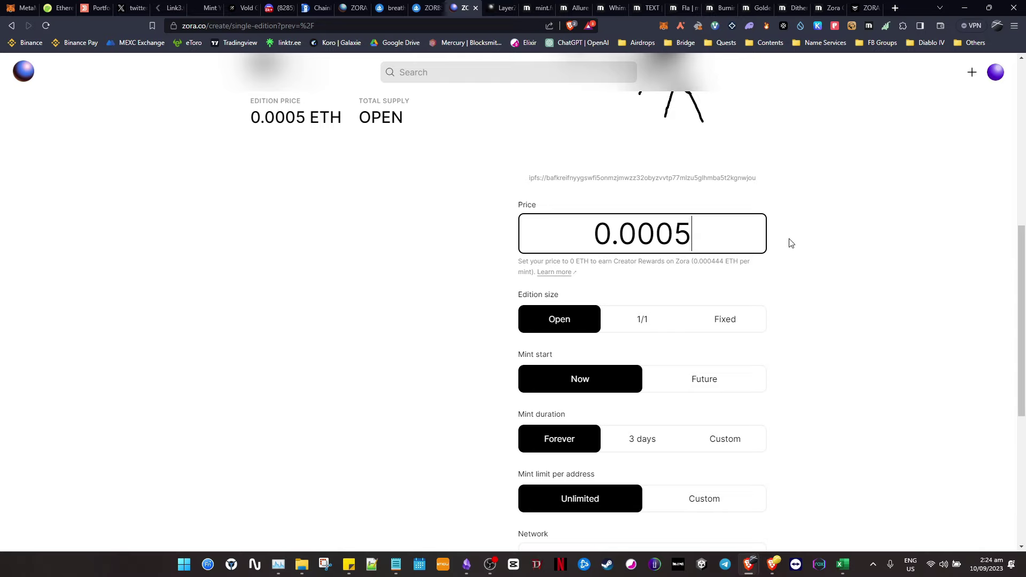
drag(744, 239, 526, 243)
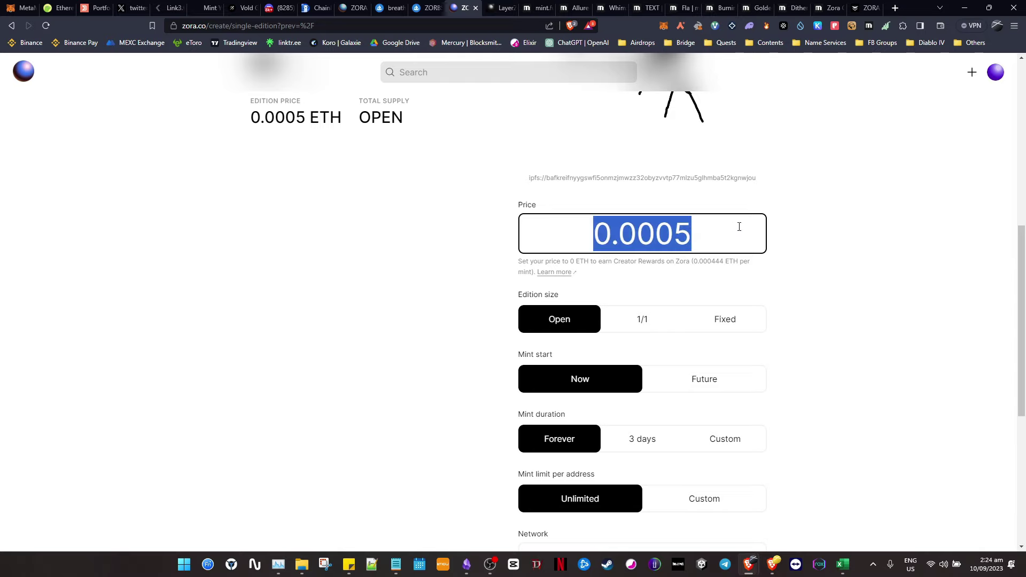
click(718, 230)
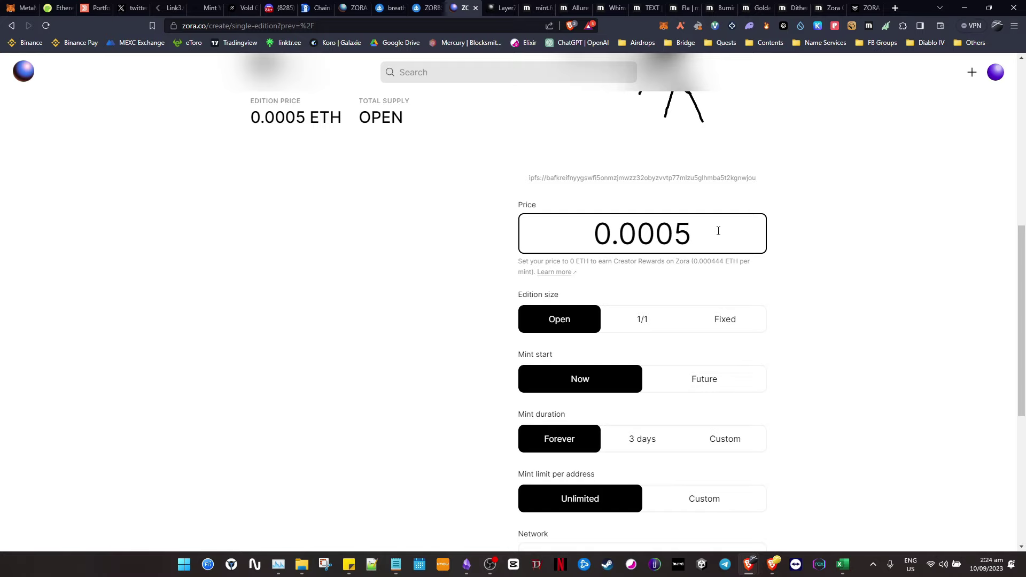
scroll(491, 210, up, 5)
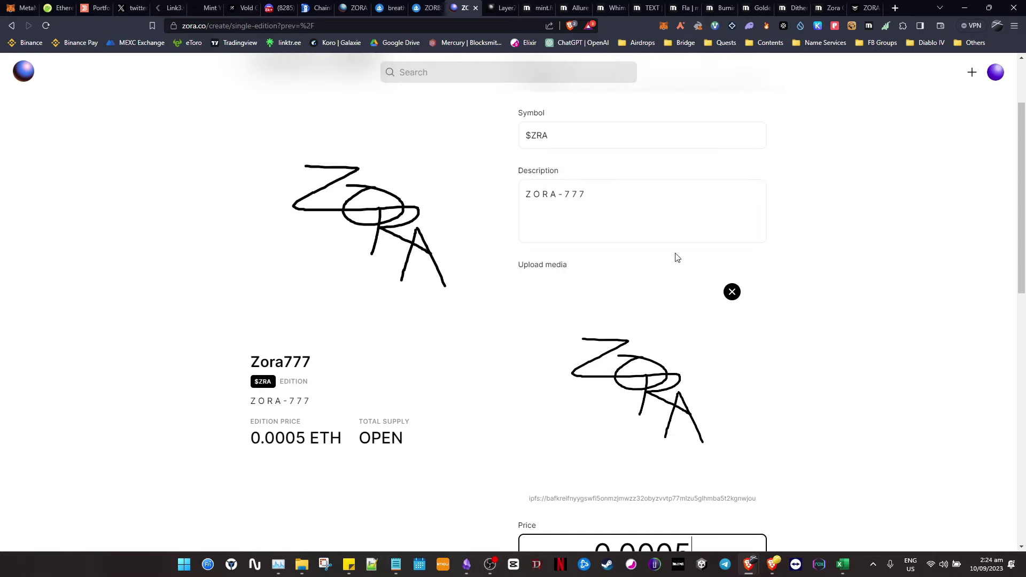
scroll(733, 323, down, 5)
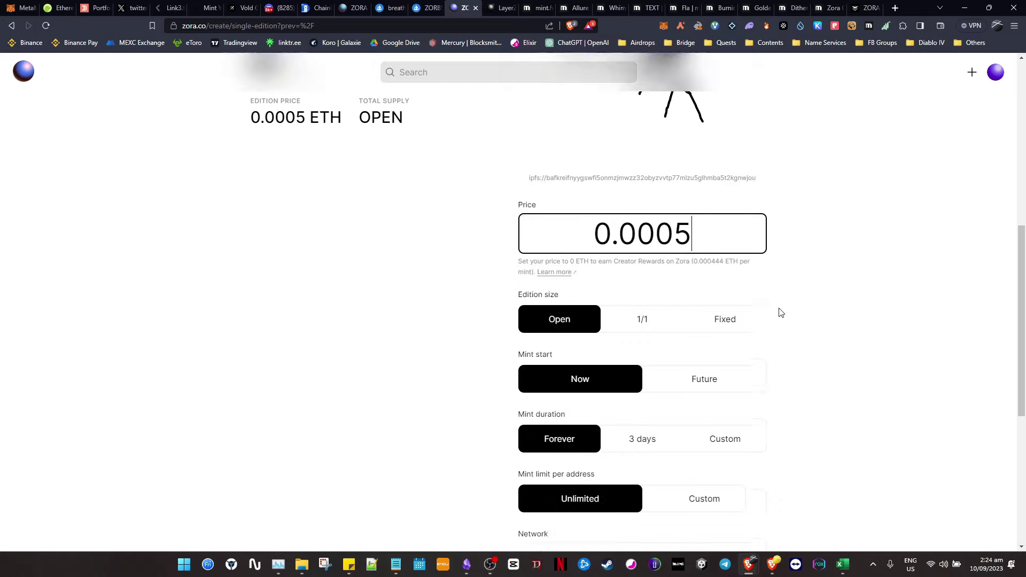
scroll(780, 313, down, 2)
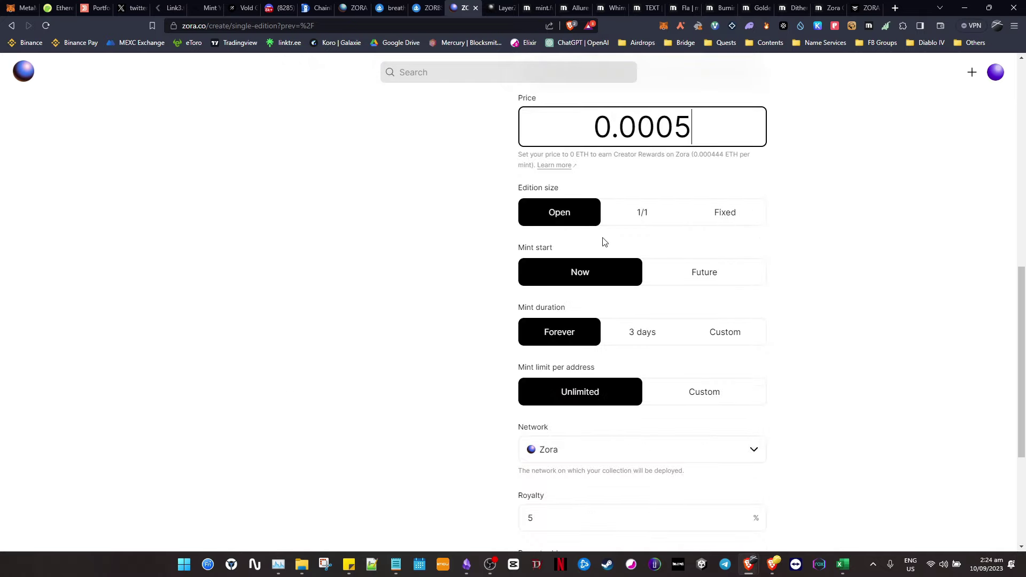
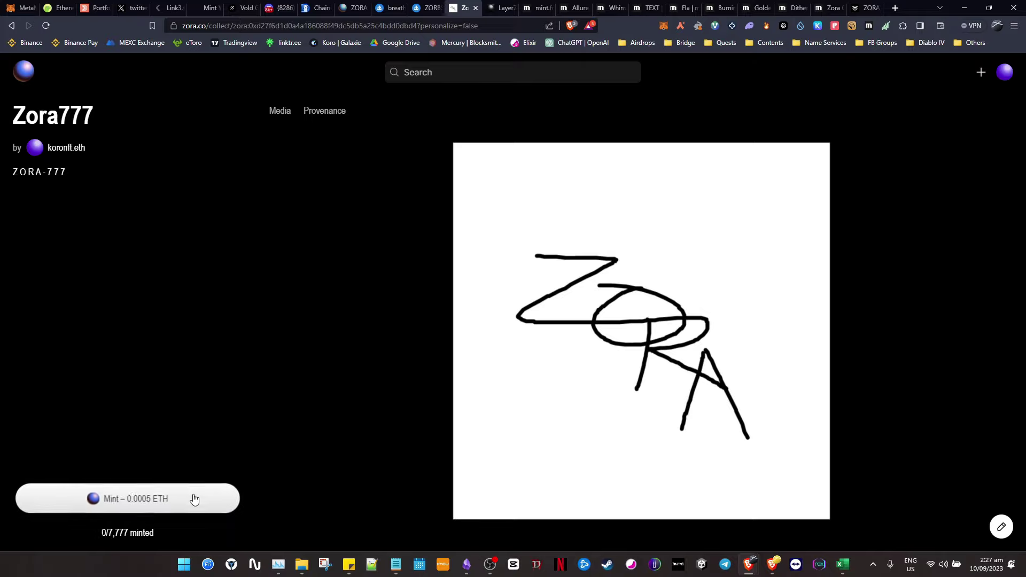
- Open the Zora777 mint options and set the quantity back to 1
click(169, 491)
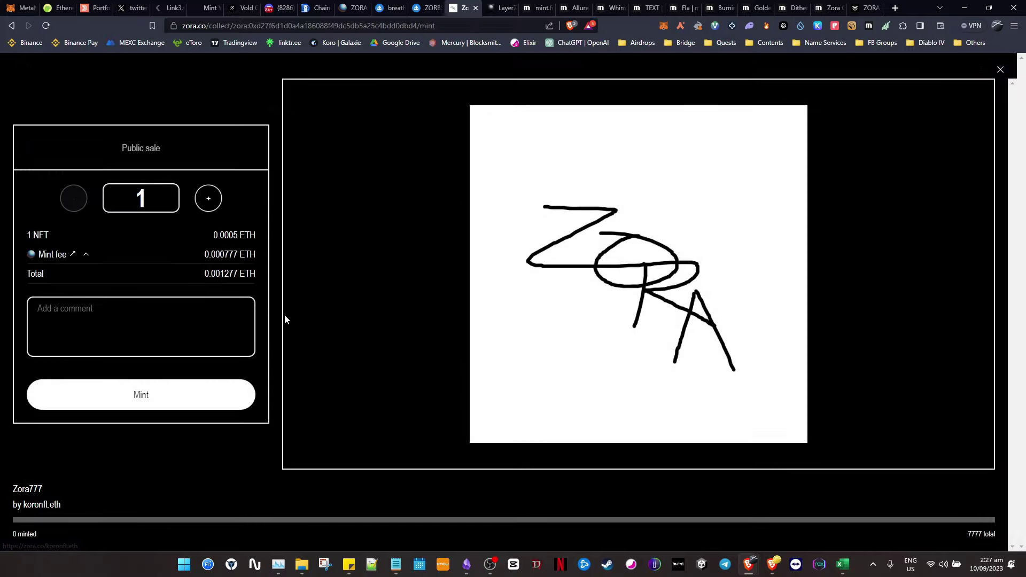
click(217, 198)
click(216, 199)
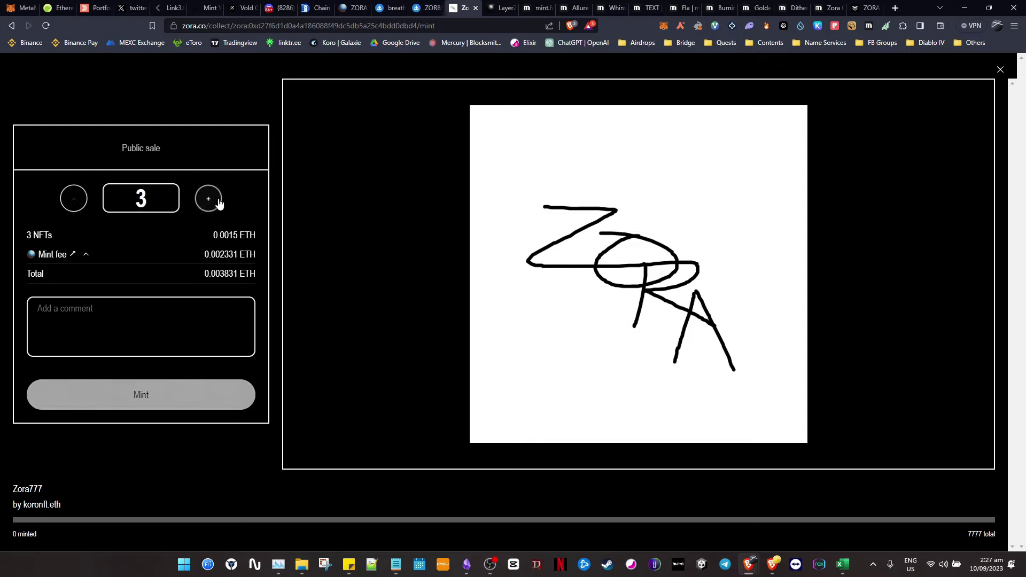
click(217, 199)
click(216, 199)
click(217, 199)
click(216, 199)
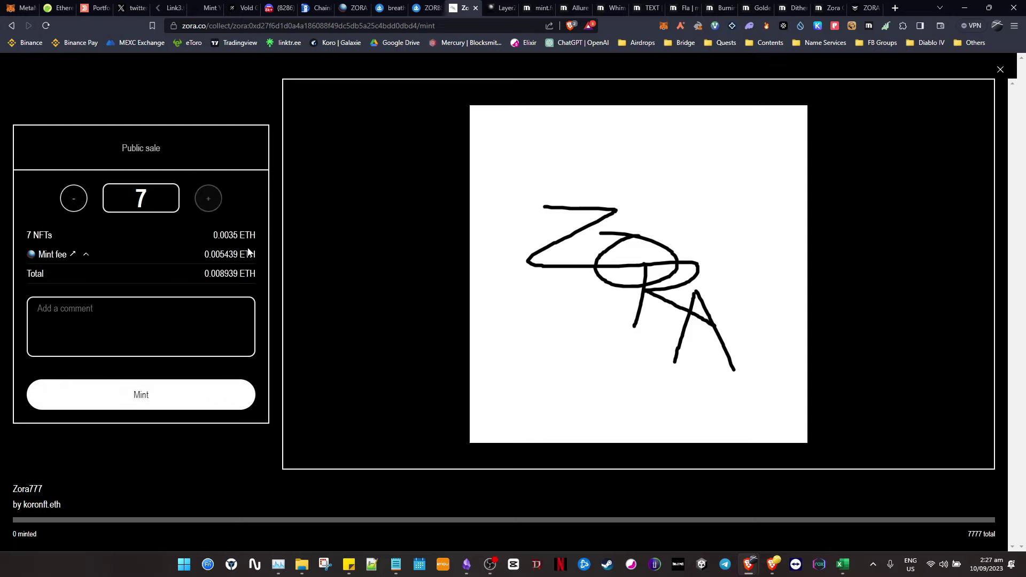
click(74, 200)
click(74, 200)
click(73, 202)
click(73, 202)
click(72, 203)
click(73, 203)
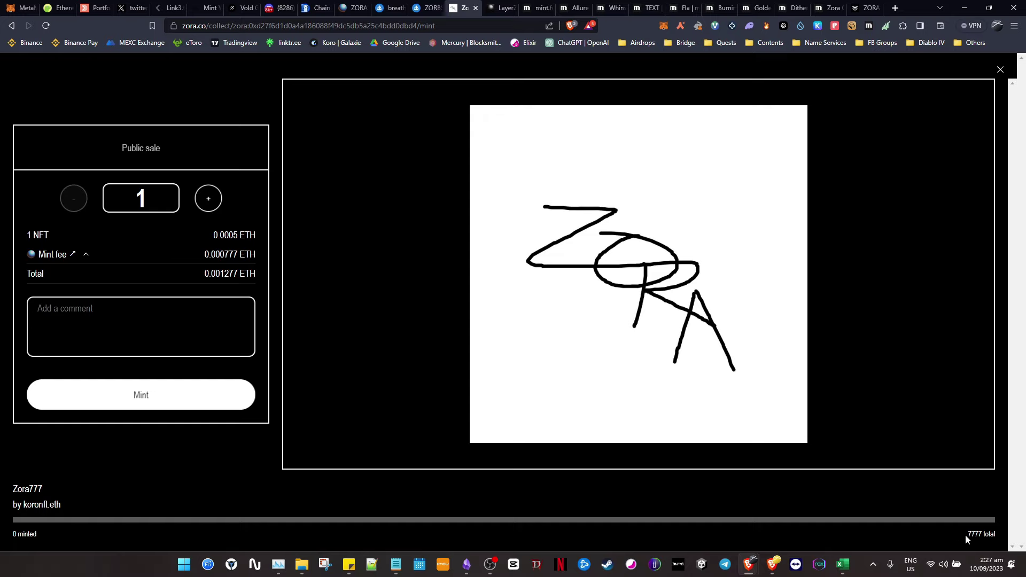
drag(967, 535, 1003, 533)
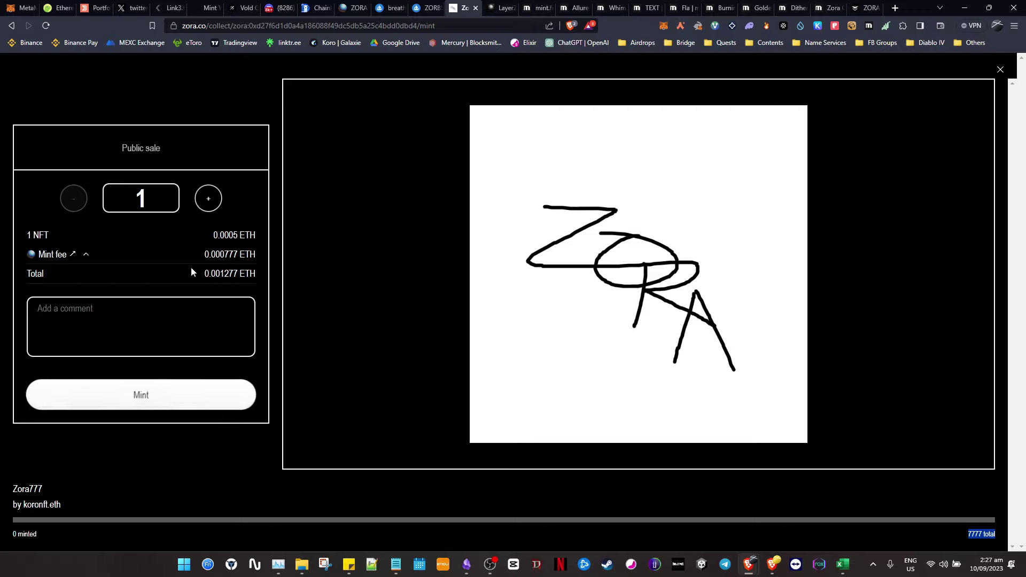
- Mint one Zora777 NFT for 0.001277 ETH, approving it in MetaMask, then close the success overlay
click(168, 403)
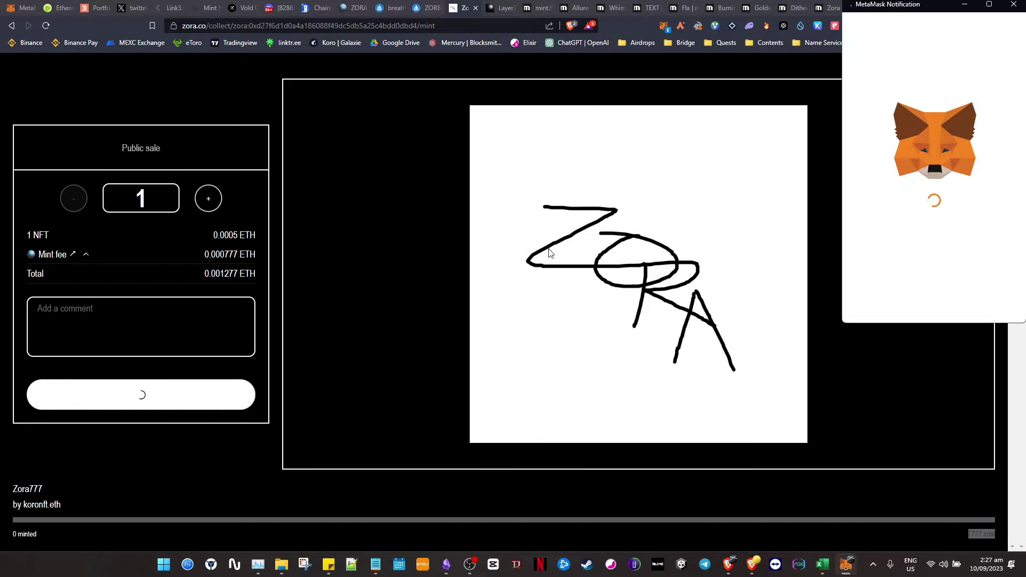
drag(940, 4, 861, 140)
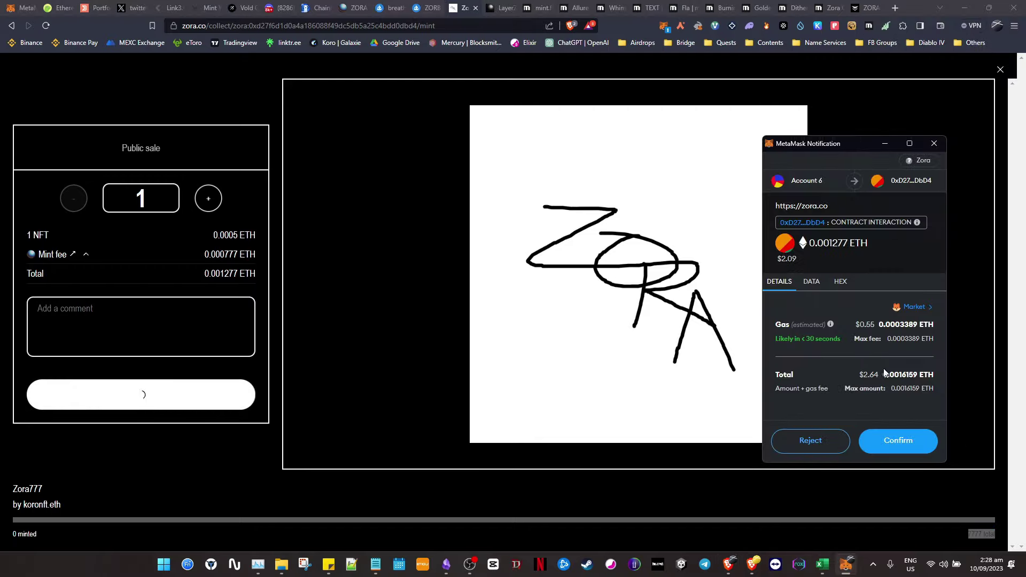
click(914, 307)
click(715, 218)
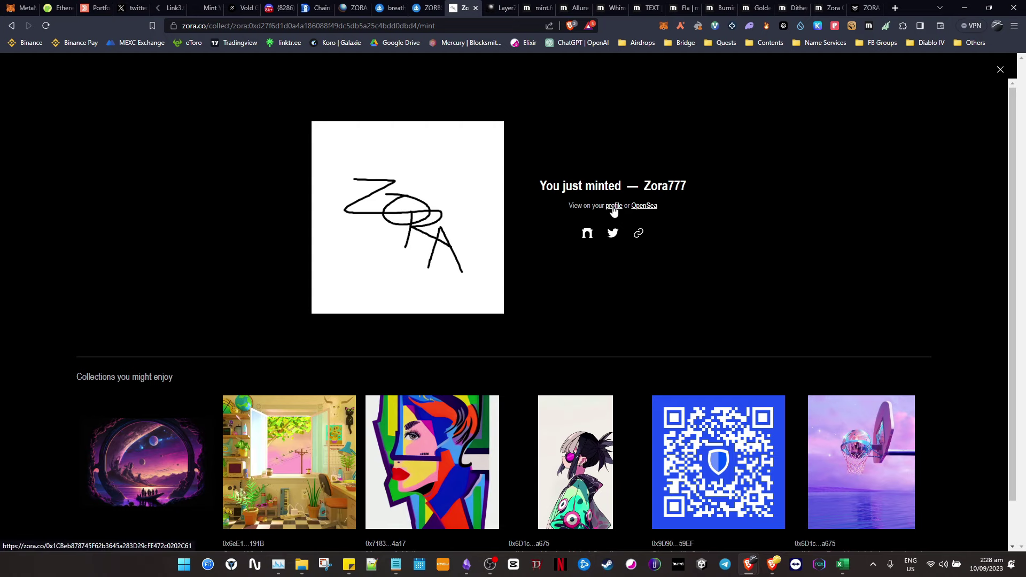
scroll(700, 243, down, 1)
scroll(700, 243, up, 1)
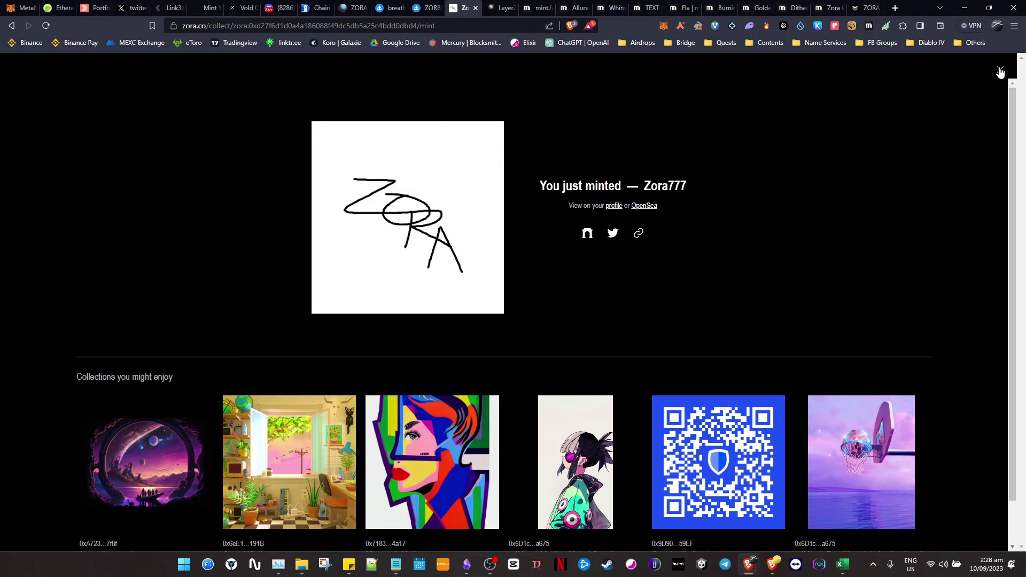
click(1001, 72)
click(1000, 76)
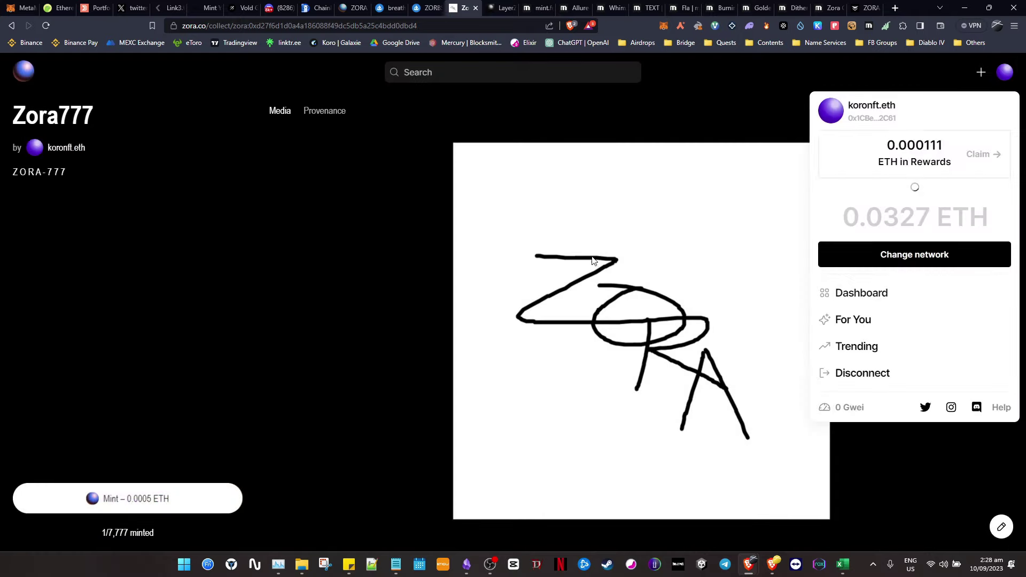
- Check the creator dashboard, keeping Zora as the collections network
click(850, 295)
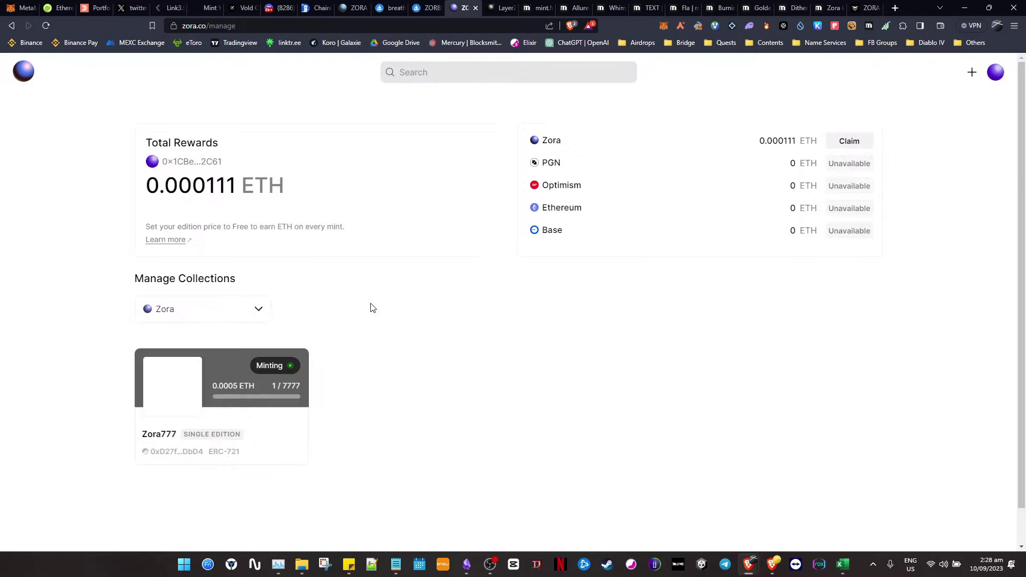
scroll(372, 308, down, 1)
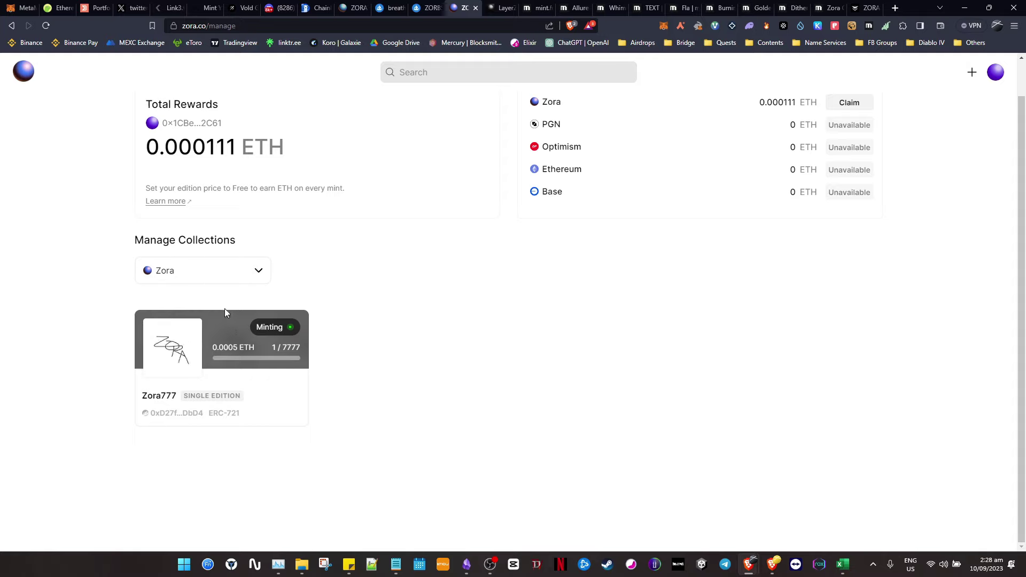
scroll(432, 273, up, 1)
click(203, 310)
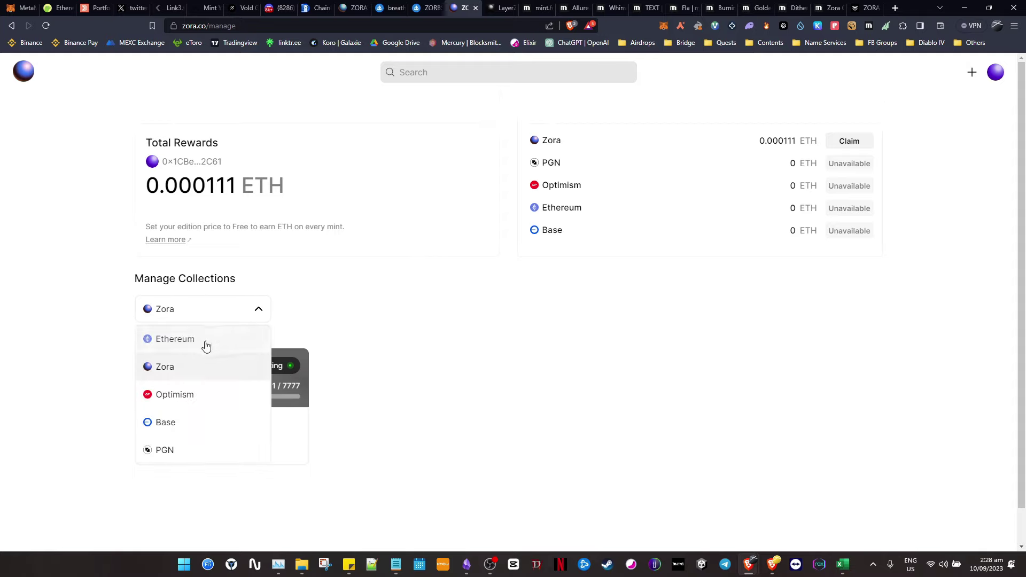
click(184, 368)
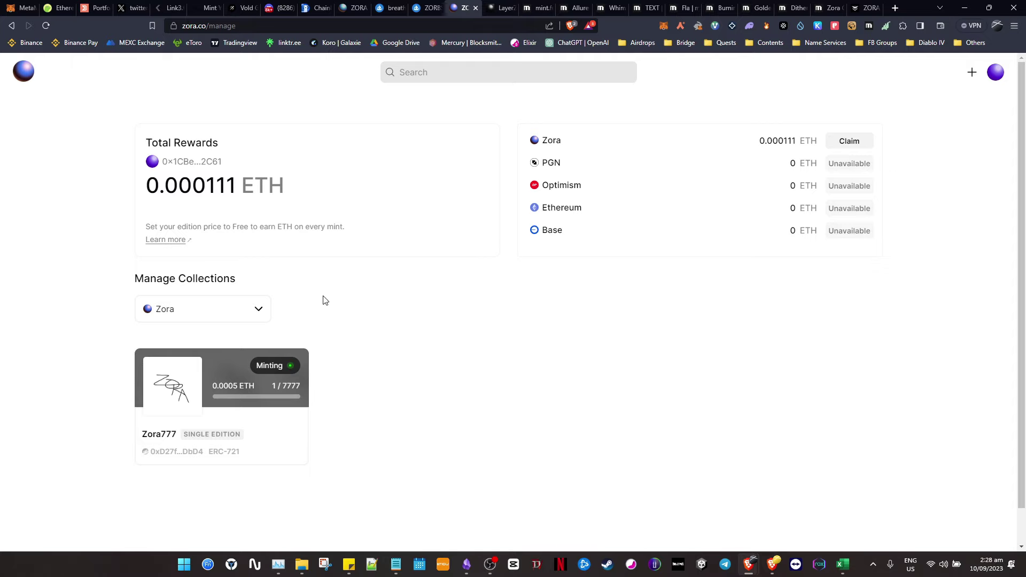
- Browse the profile's Collected NFTs, including the newly minted Zora777
click(995, 72)
scroll(866, 336, down, 1)
scroll(860, 329, up, 1)
click(874, 110)
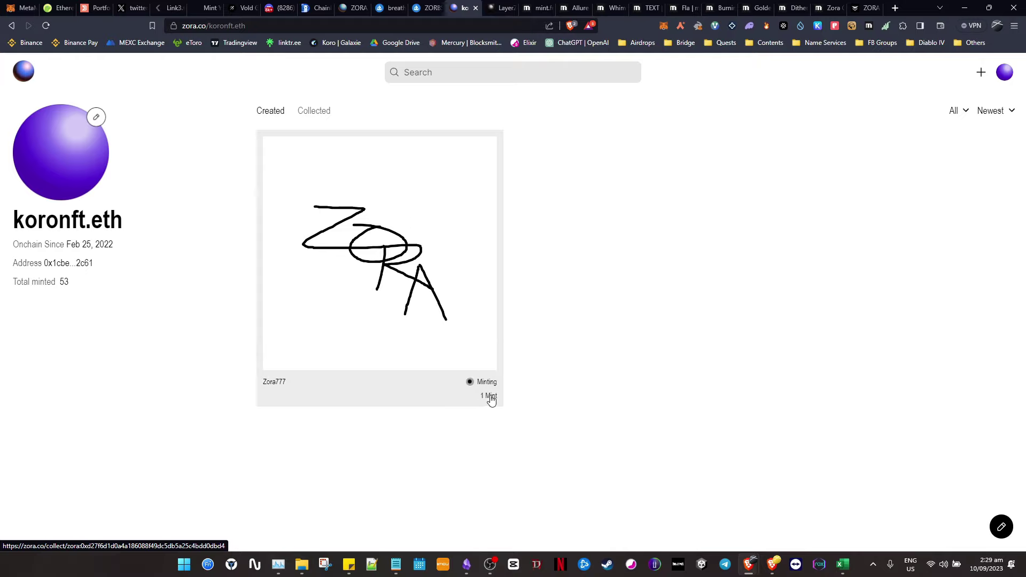
click(314, 111)
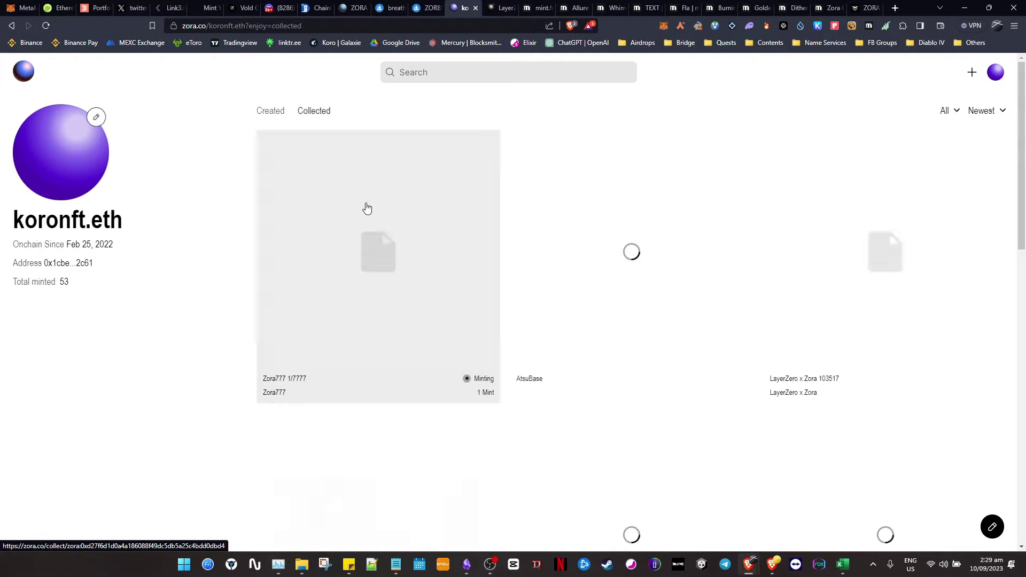
scroll(485, 249, down, 1)
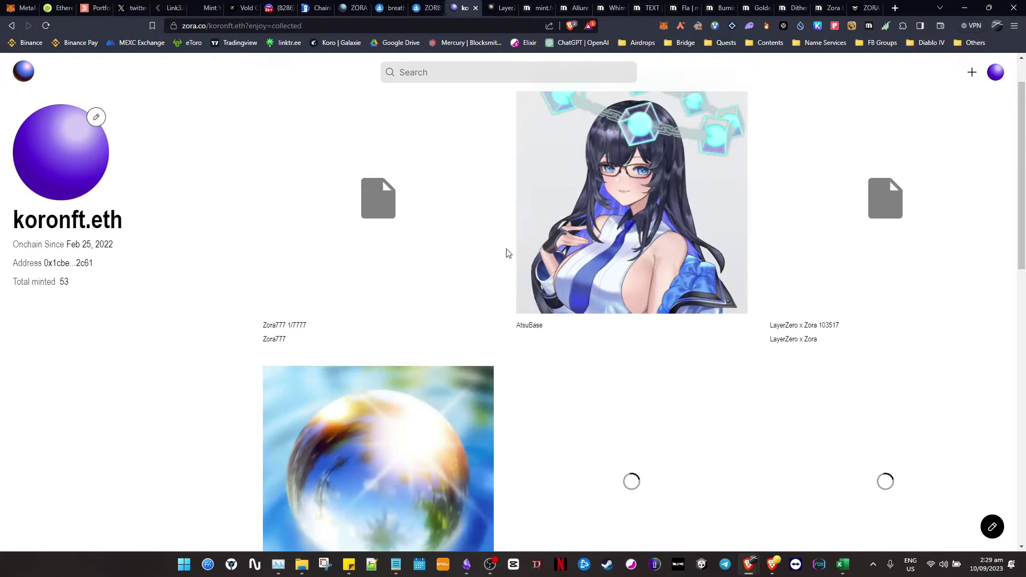
scroll(806, 211, up, 1)
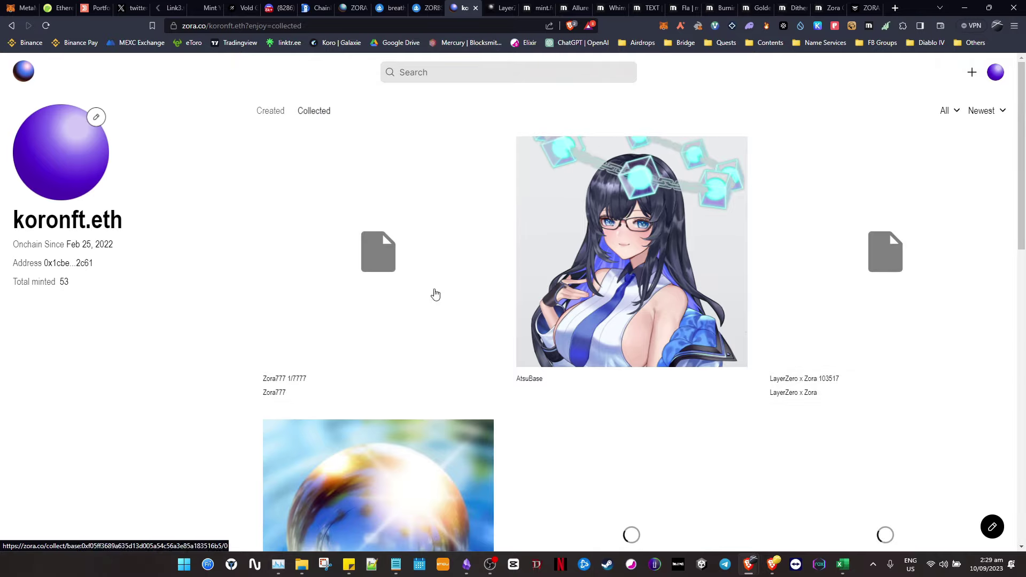
scroll(320, 356, down, 14)
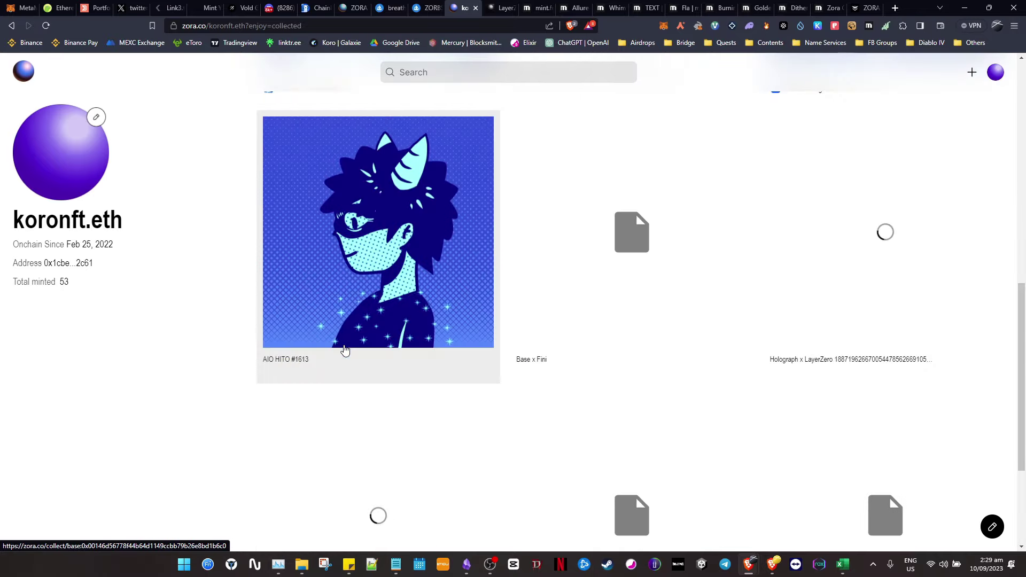
scroll(345, 350, up, 7)
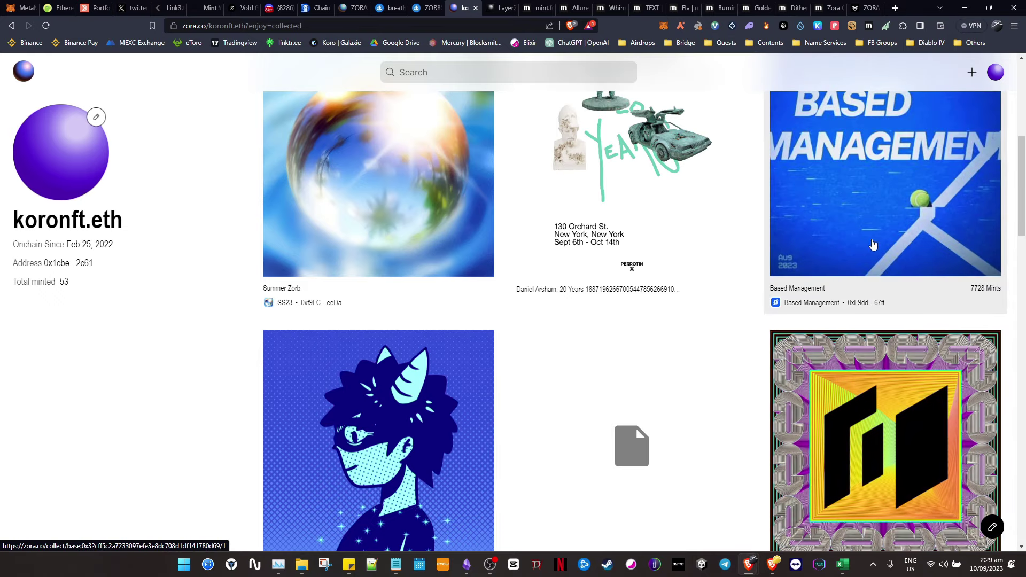
scroll(867, 263, up, 3)
scroll(867, 263, down, 13)
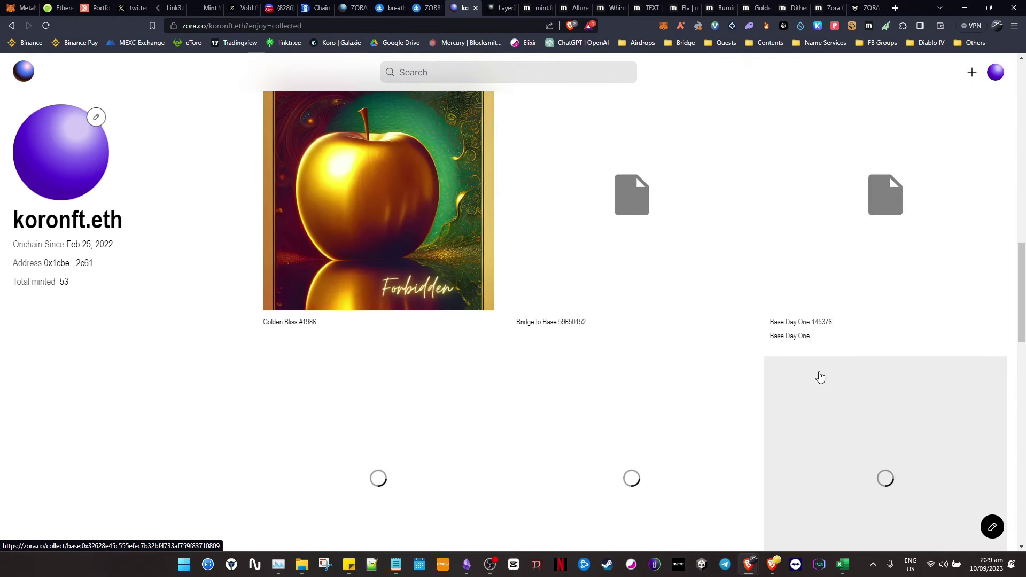
scroll(818, 375, down, 2)
scroll(820, 376, up, 15)
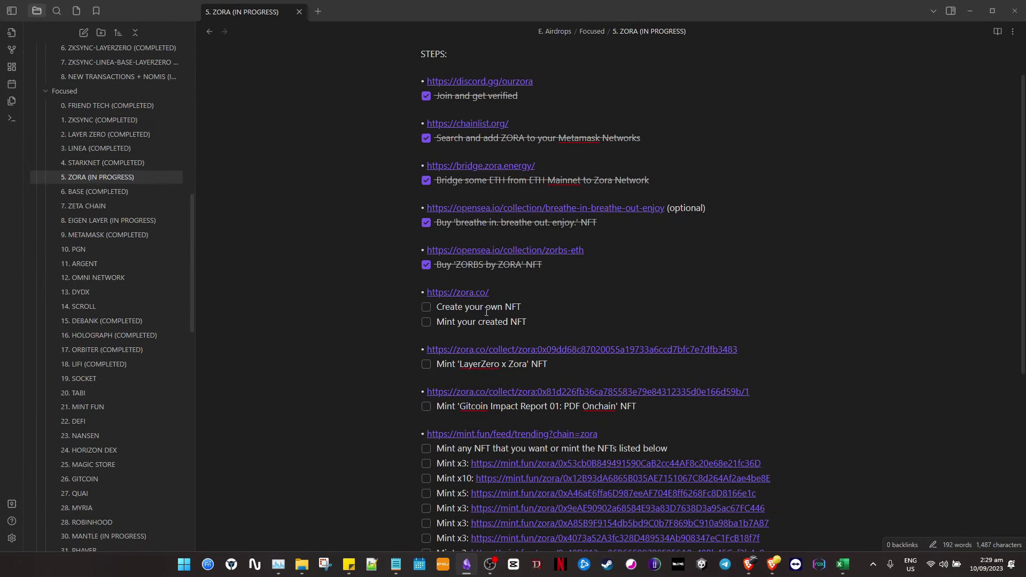
- Tick 'Create your own NFT' and 'Mint your created NFT' in the 5. ZORA note
click(427, 309)
click(427, 322)
scroll(588, 300, down, 1)
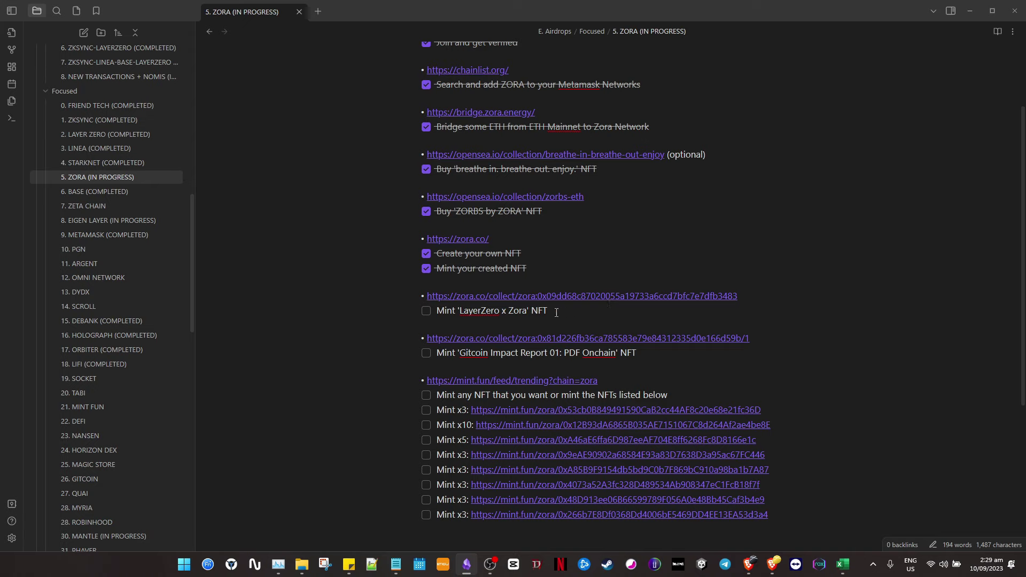
- Select the 'Mint LayerZero x Zora NFT' task line and follow its link
click(405, 304)
click(751, 305)
drag(580, 313, 417, 291)
click(428, 311)
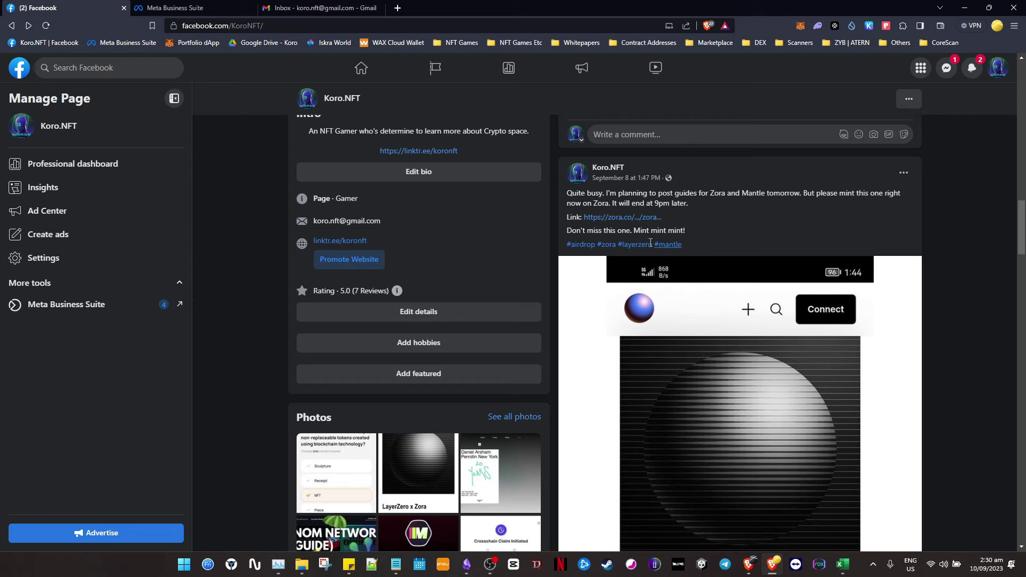
- Read the Facebook LayerZero x Zora mint post, then switch to its zora.co collect page
scroll(611, 230, down, 3)
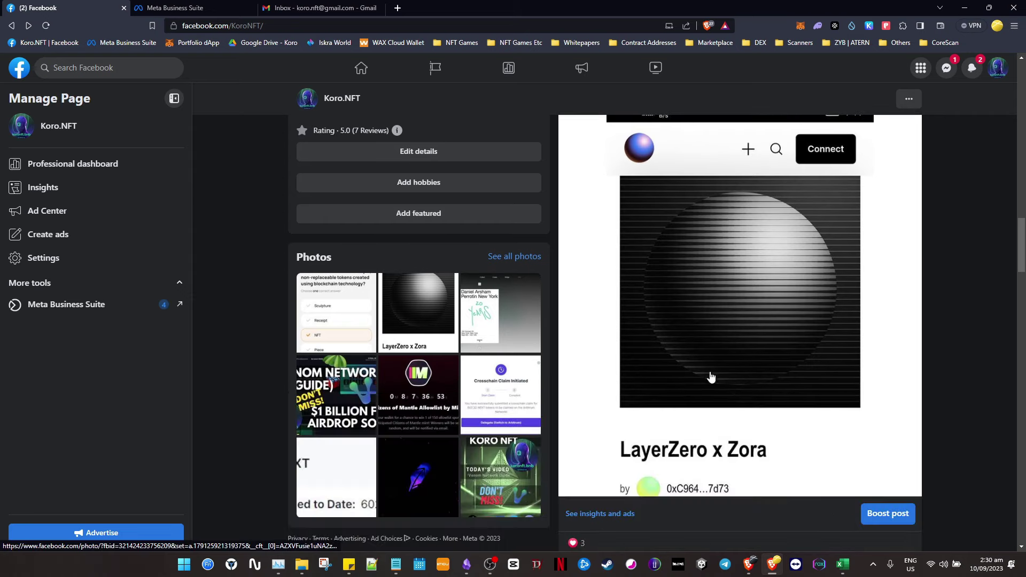
scroll(786, 343, up, 3)
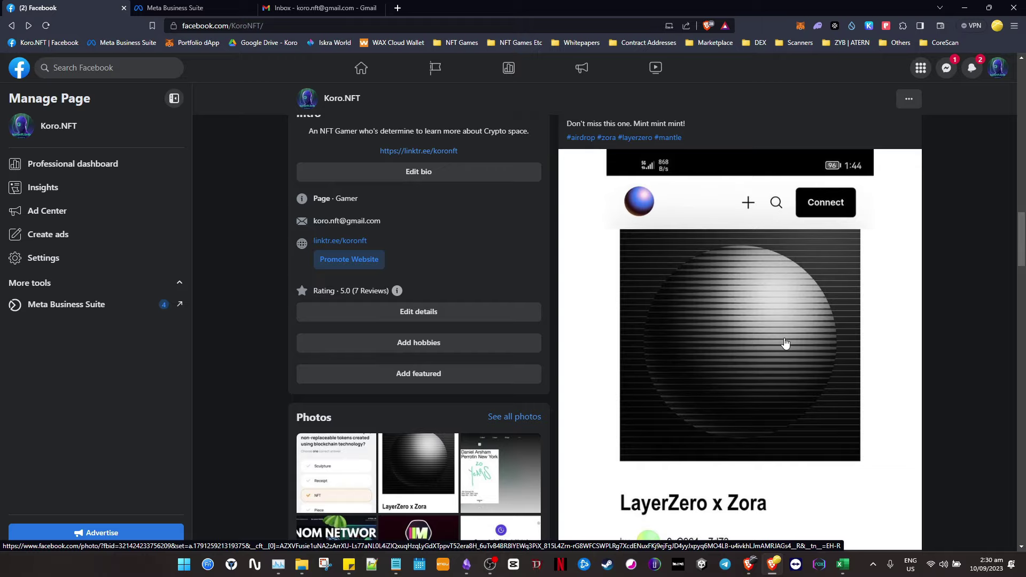
key(alt+Tab)
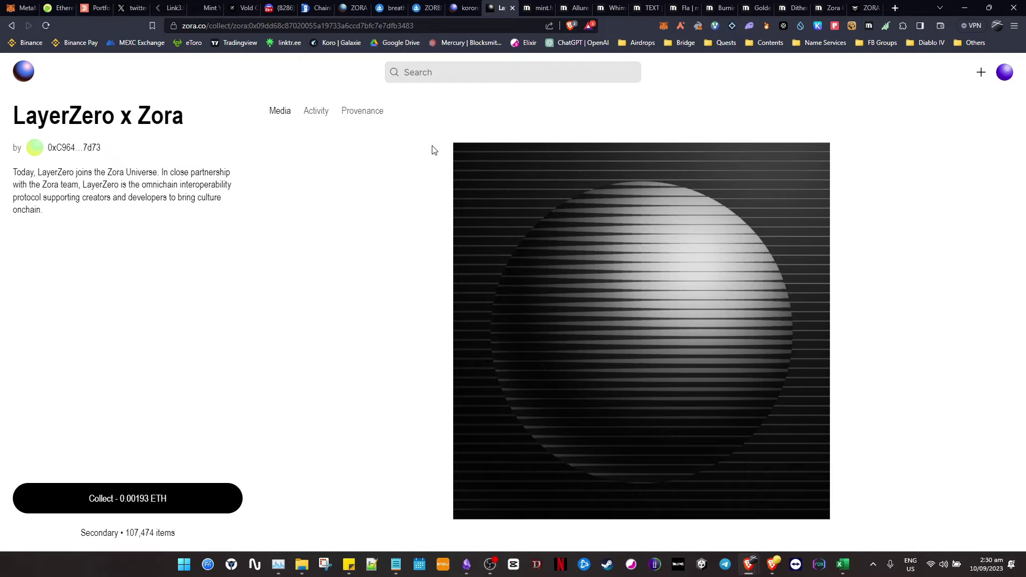
- Open the Collect order for one LayerZero x Zora NFT totalling 0.00193 ETH
click(169, 493)
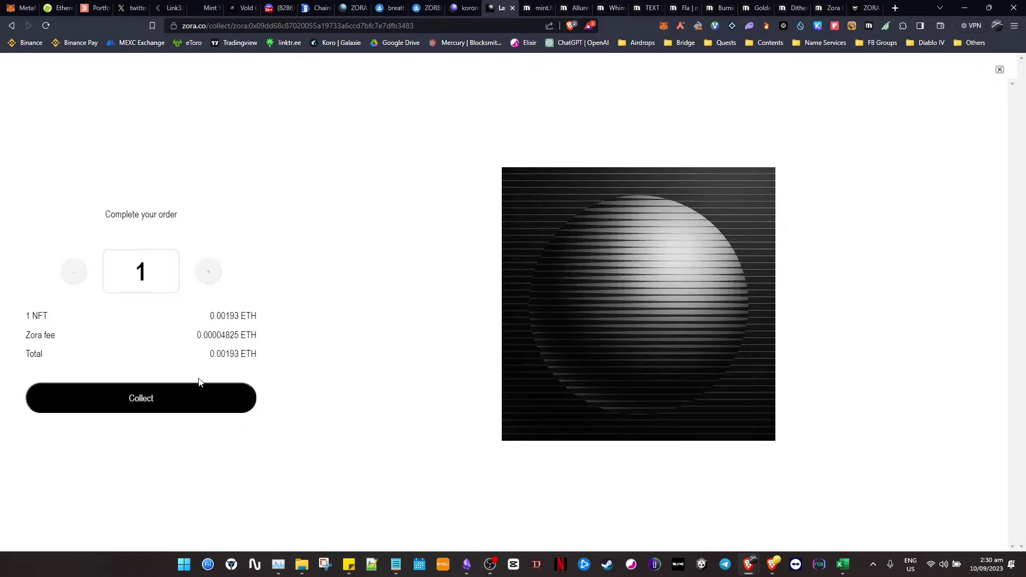
drag(178, 215, 108, 220)
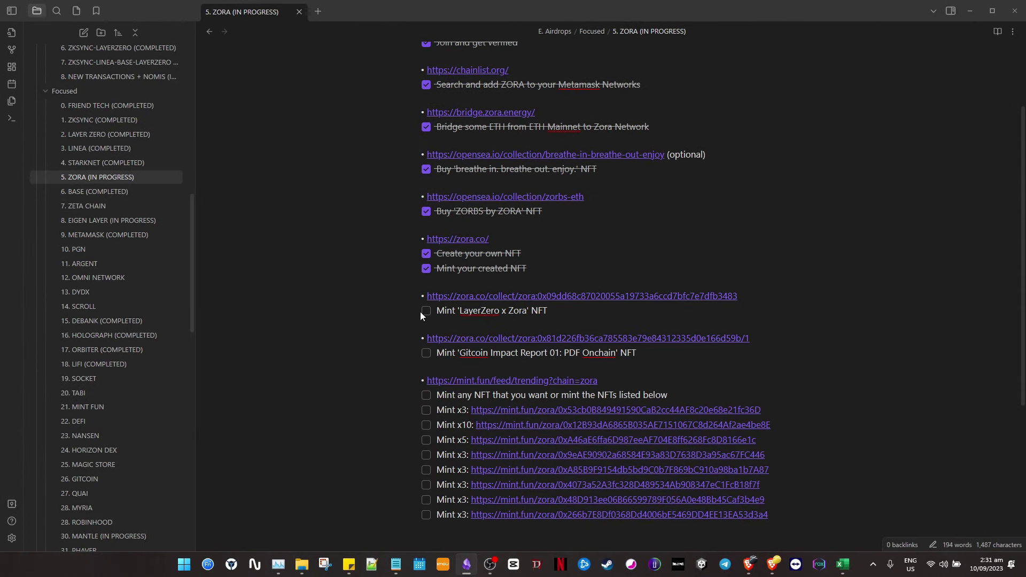
- Tick the 'Mint LayerZero x Zora NFT' checkbox in the Zora checklist with Ctrl+Enter
click(428, 312)
click(425, 311)
drag(530, 316, 431, 310)
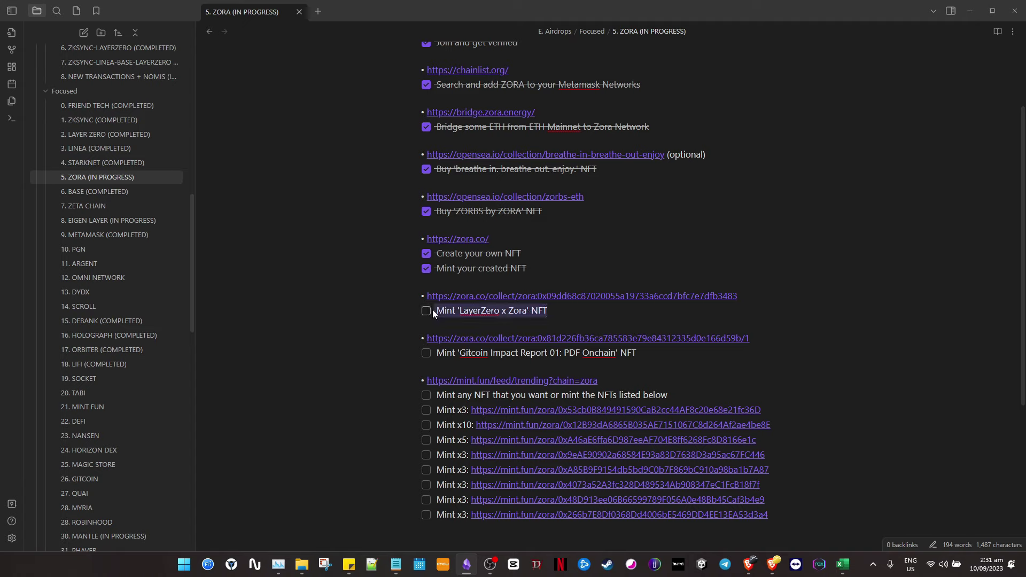
click(575, 316)
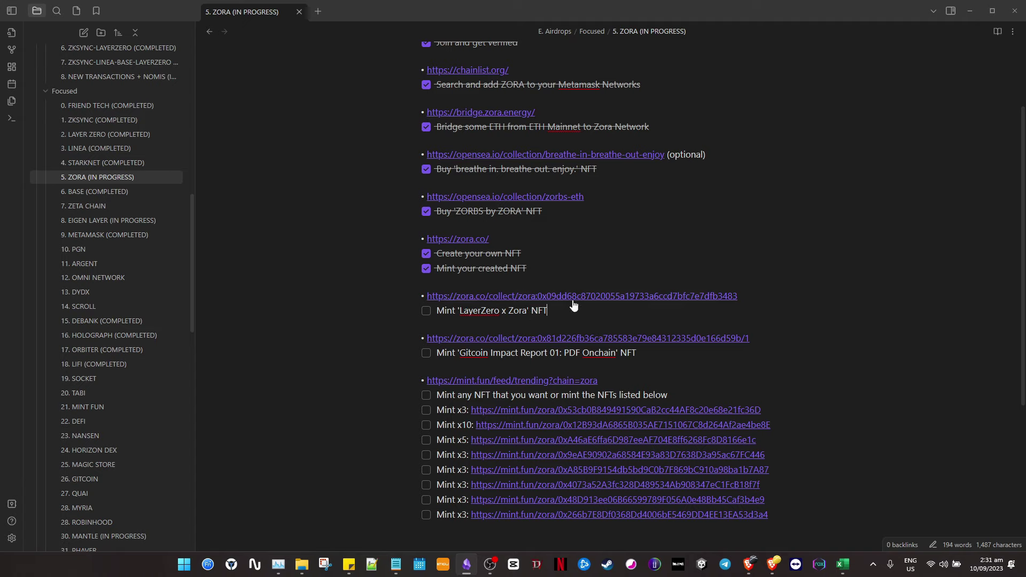
drag(459, 311, 527, 312)
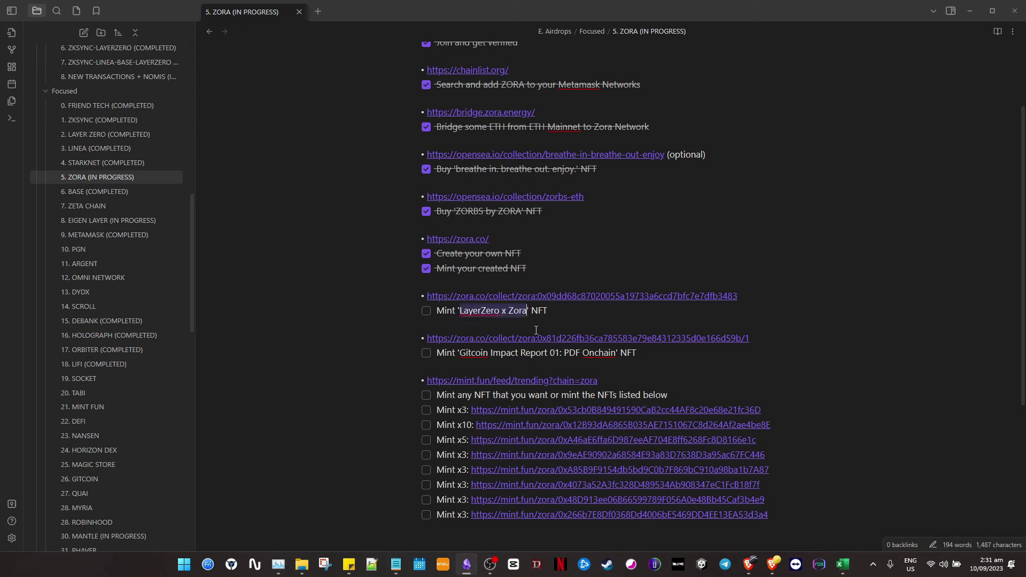
key(ctrl+Return)
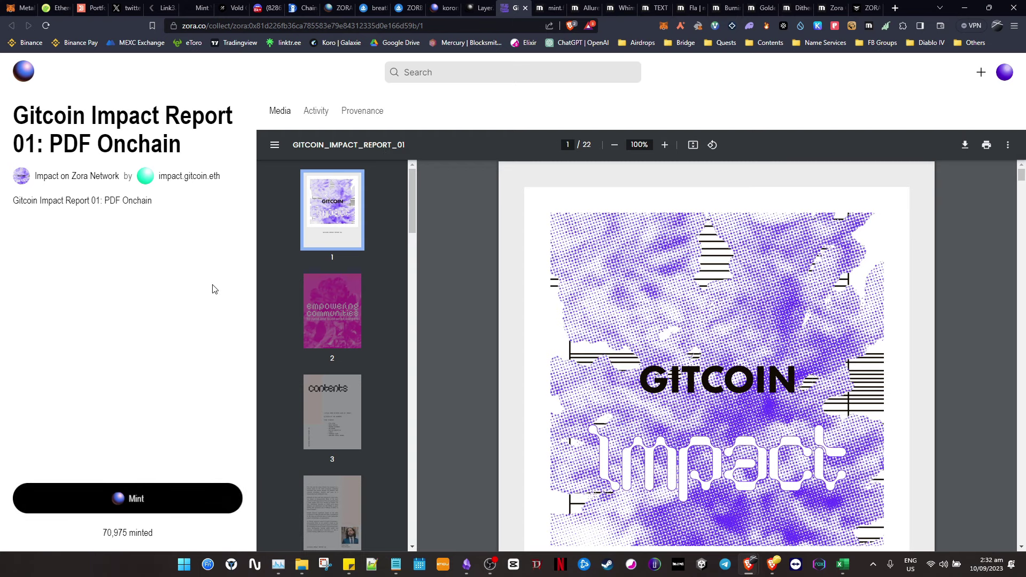
- Mint one Gitcoin Impact Report 01: PDF Onchain NFT, confirming the 0.000777 ETH transaction in MetaMask
click(225, 498)
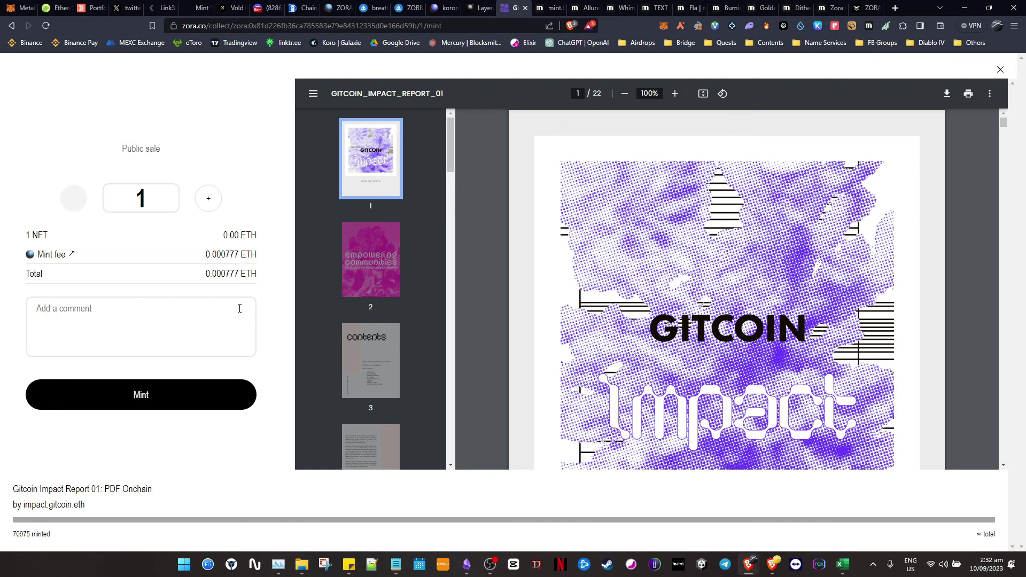
click(192, 402)
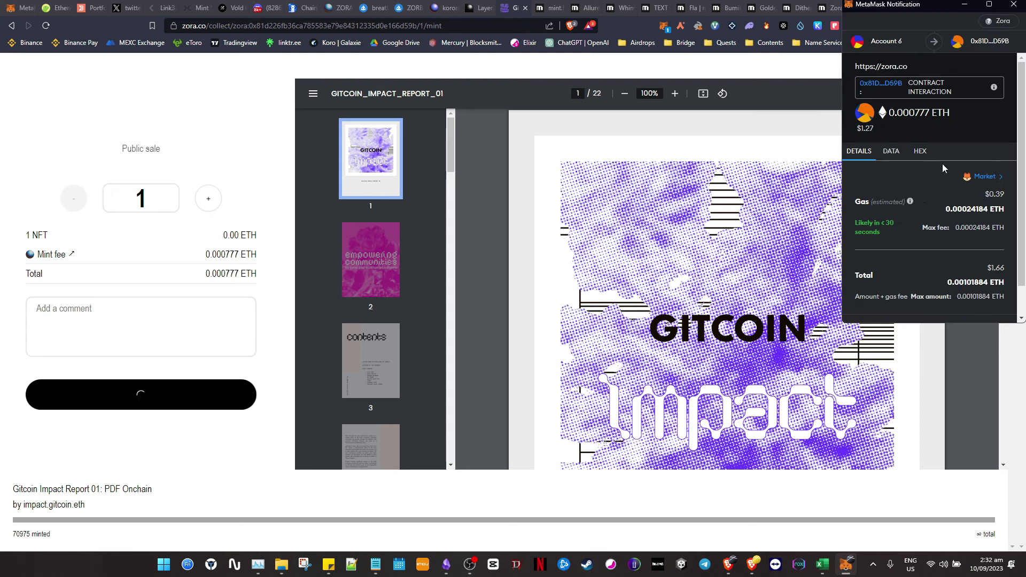
scroll(943, 168, down, 1)
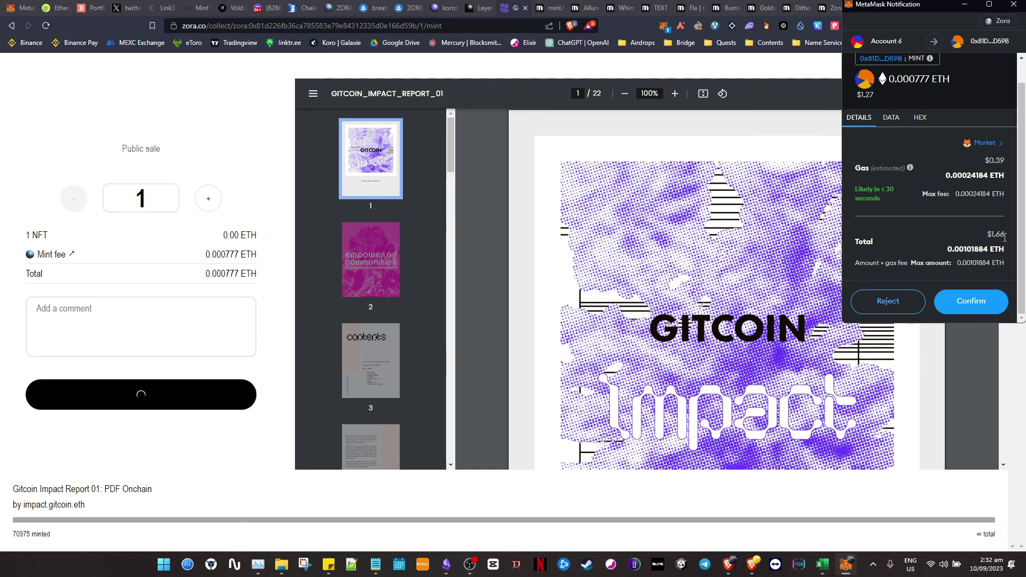
double_click(997, 234)
click(975, 304)
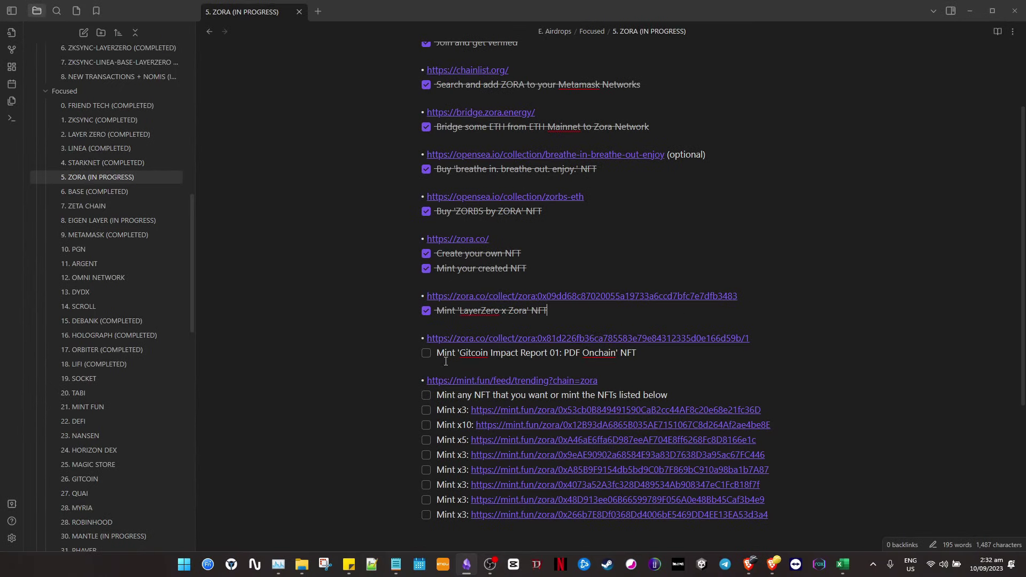
- Tick the Gitcoin Impact Report mint task in the Zora checklist
click(427, 353)
scroll(626, 350, down, 1)
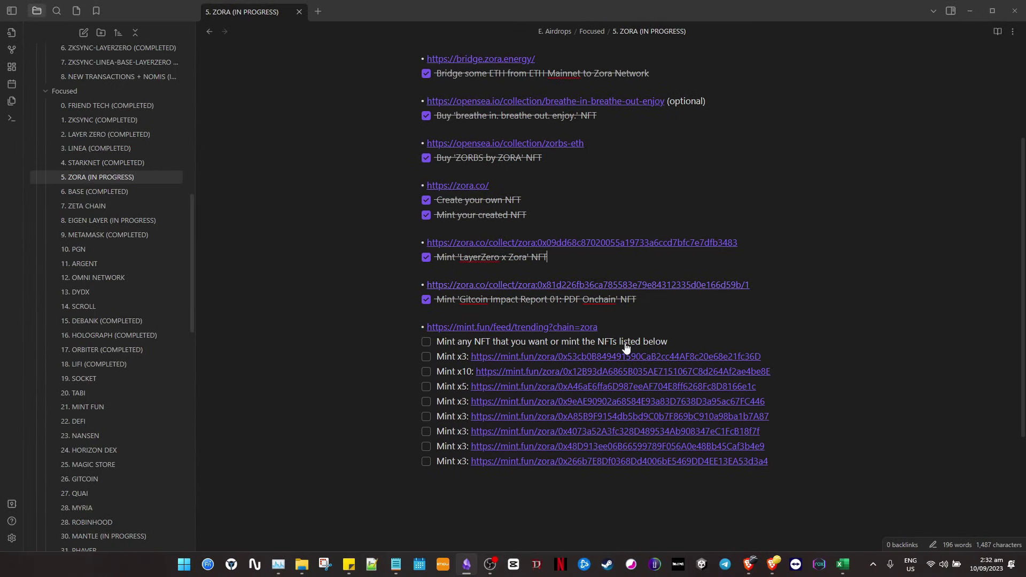
scroll(743, 337, down, 1)
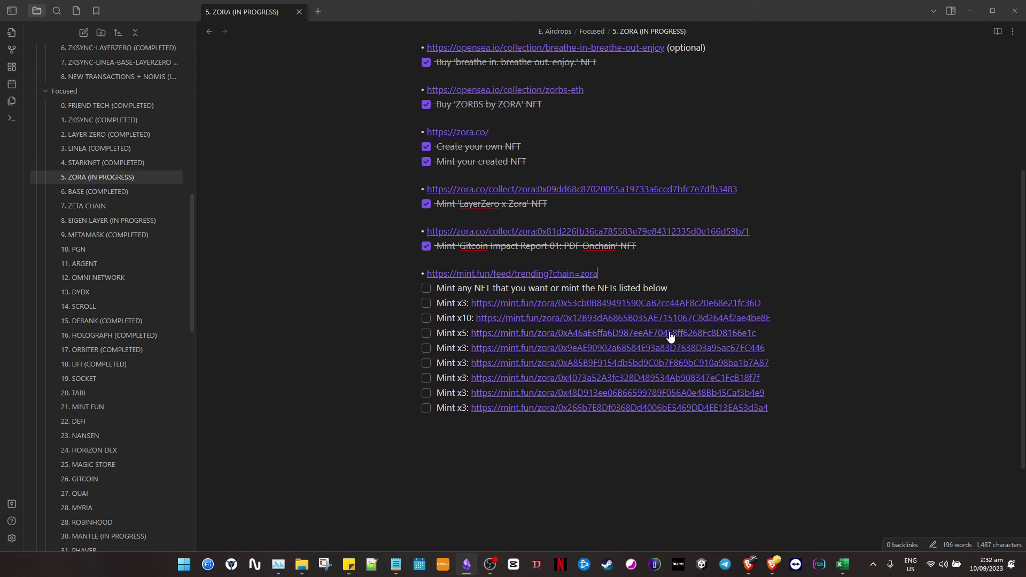
drag(770, 408, 613, 363)
- Open the mint.fun/feed/trending?chain=zora link from the note's mint.fun task list
drag(421, 294, 421, 295)
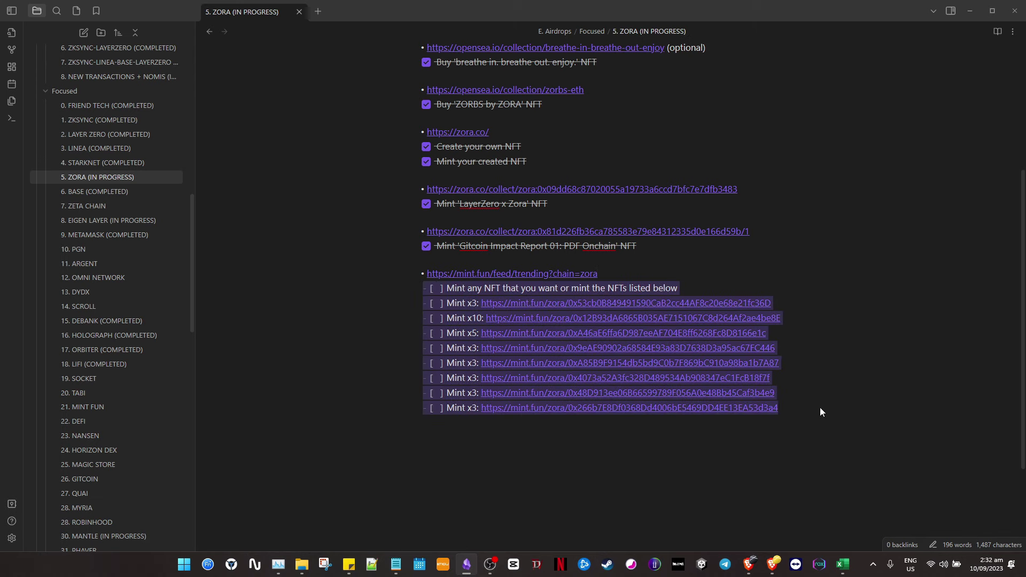
click(792, 405)
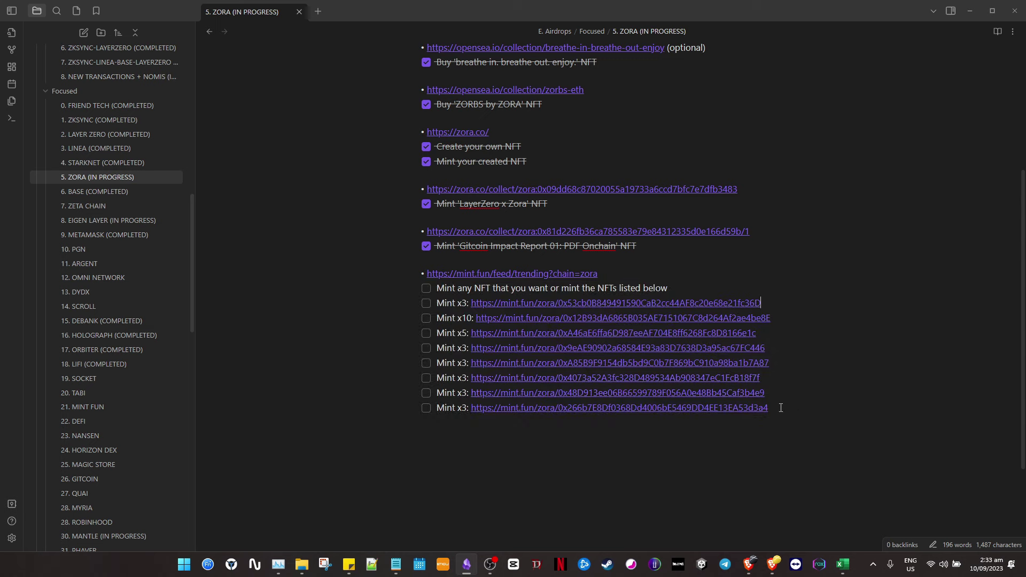
drag(776, 411, 389, 291)
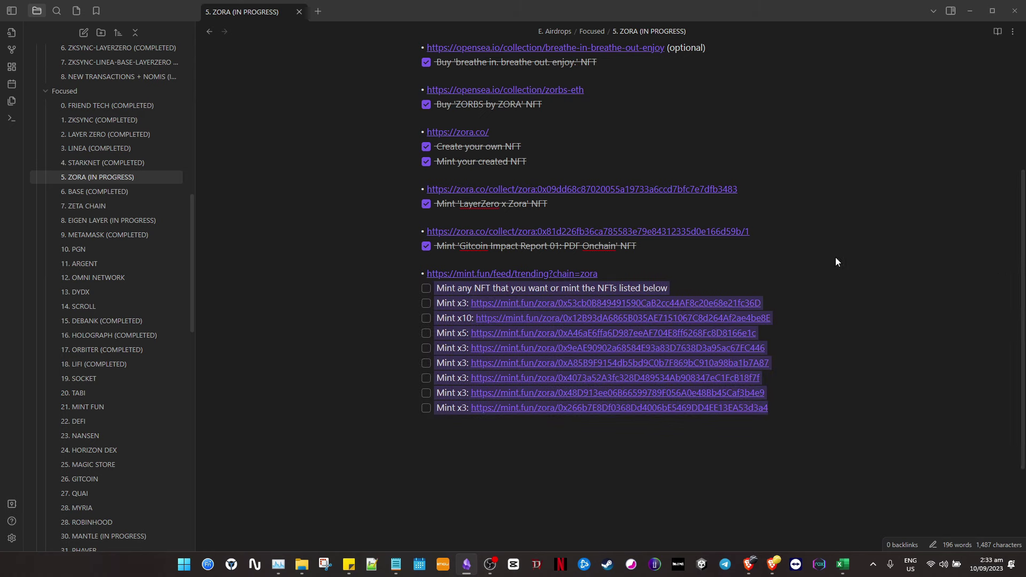
click(613, 270)
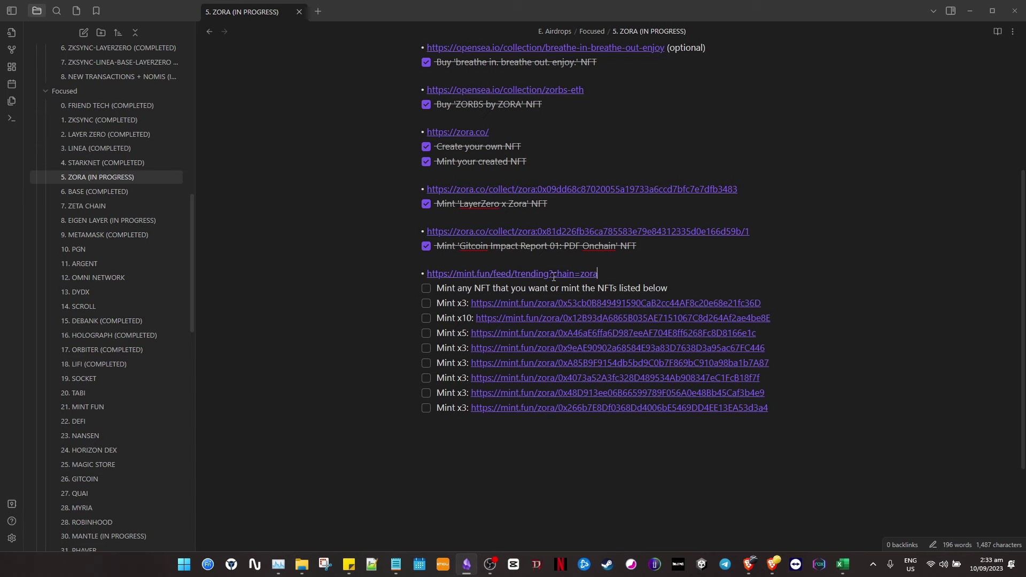
click(519, 276)
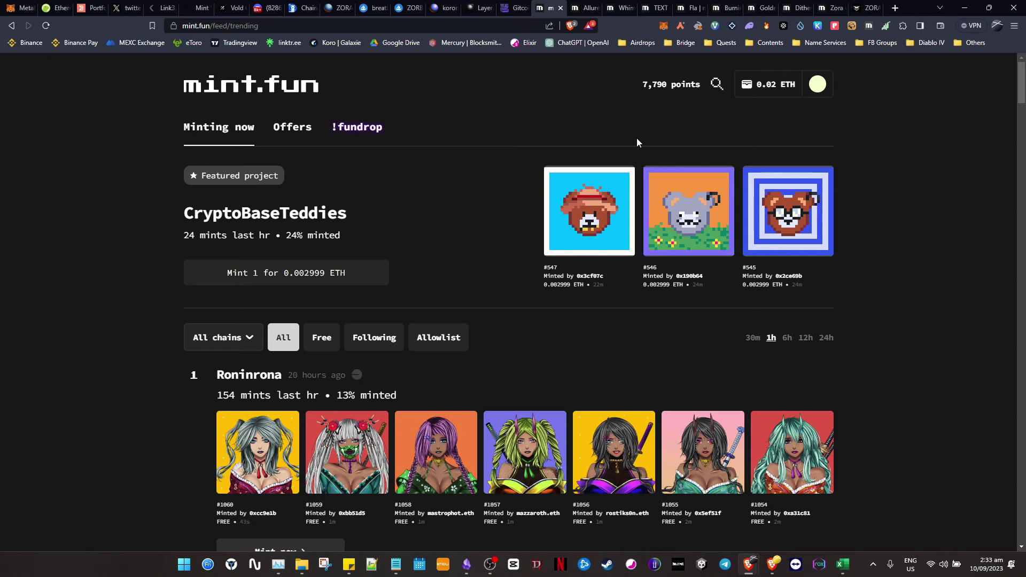
- Filter the mint.fun trending feed to the Zora chain and scroll through the results
scroll(321, 161, down, 3)
click(250, 178)
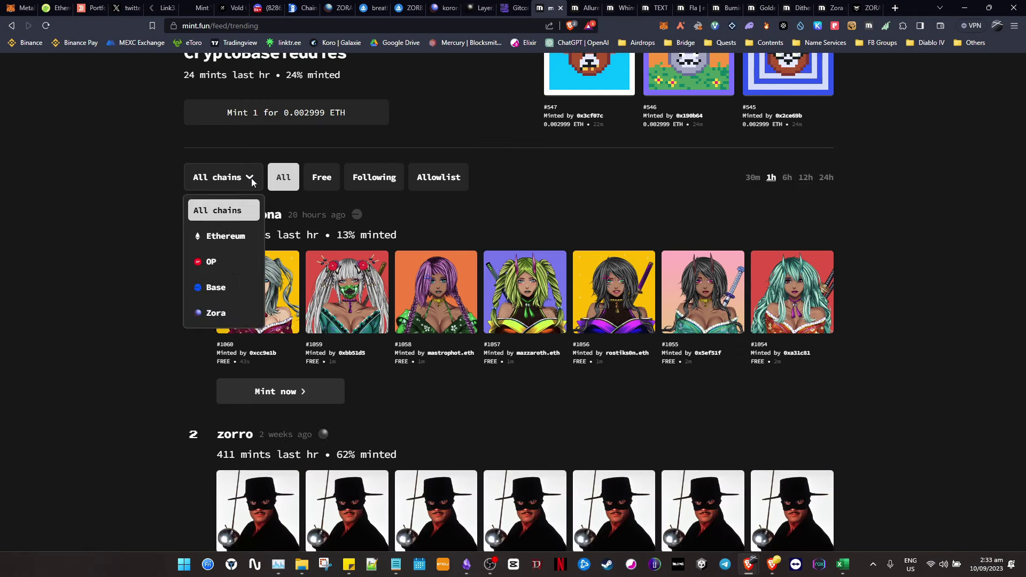
click(217, 312)
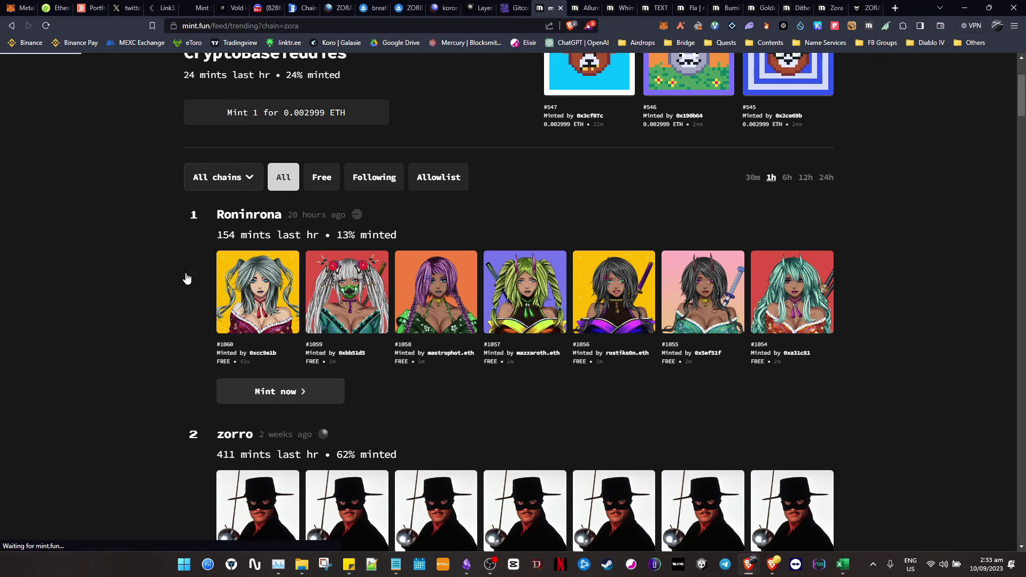
scroll(143, 281, down, 3)
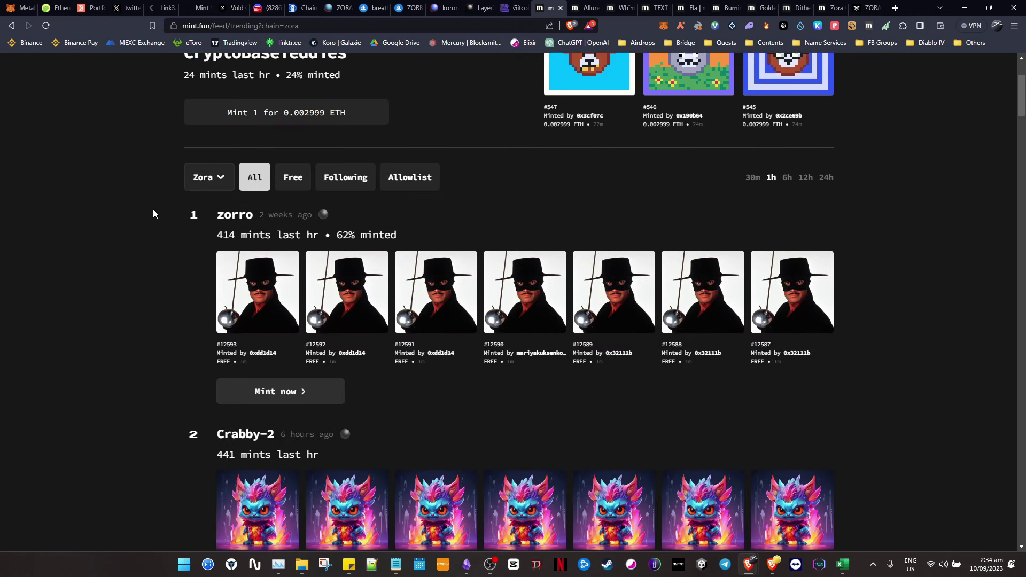
scroll(159, 222, down, 5)
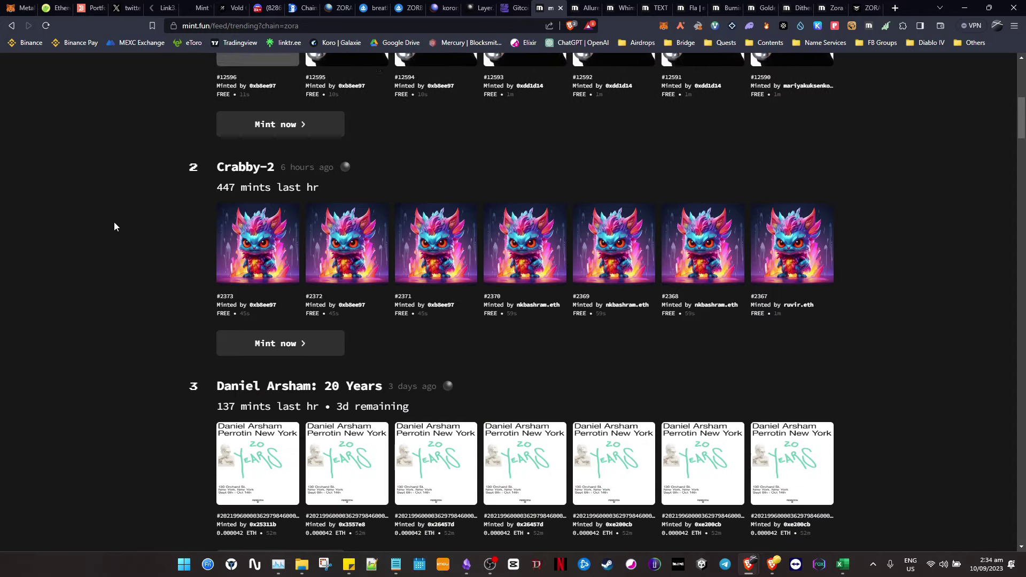
scroll(144, 219, down, 7)
scroll(174, 169, up, 9)
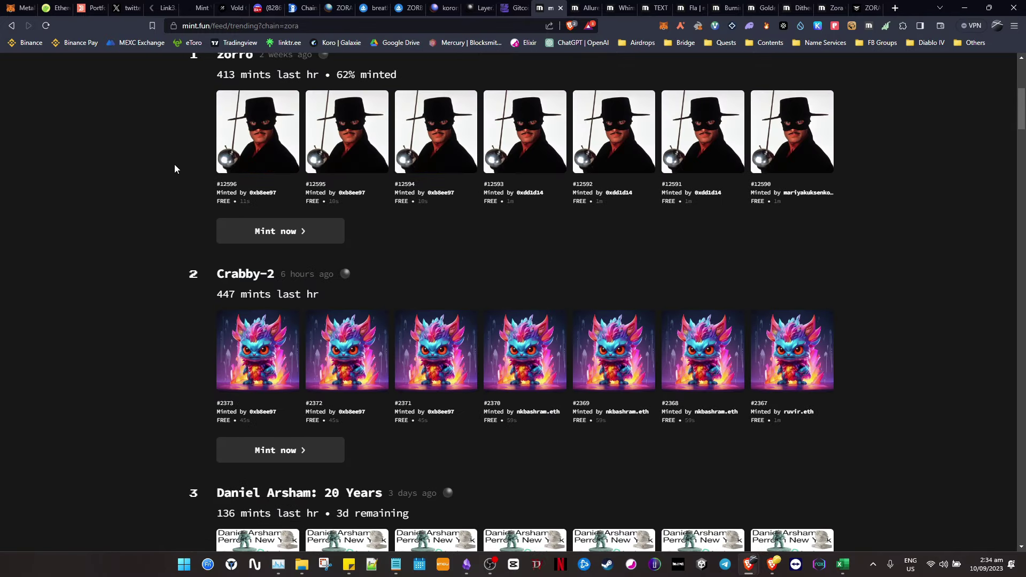
scroll(174, 169, up, 3)
- Preview the zorro and Crabby-2 mint pages, then return to the Obsidian checklist
click(291, 391)
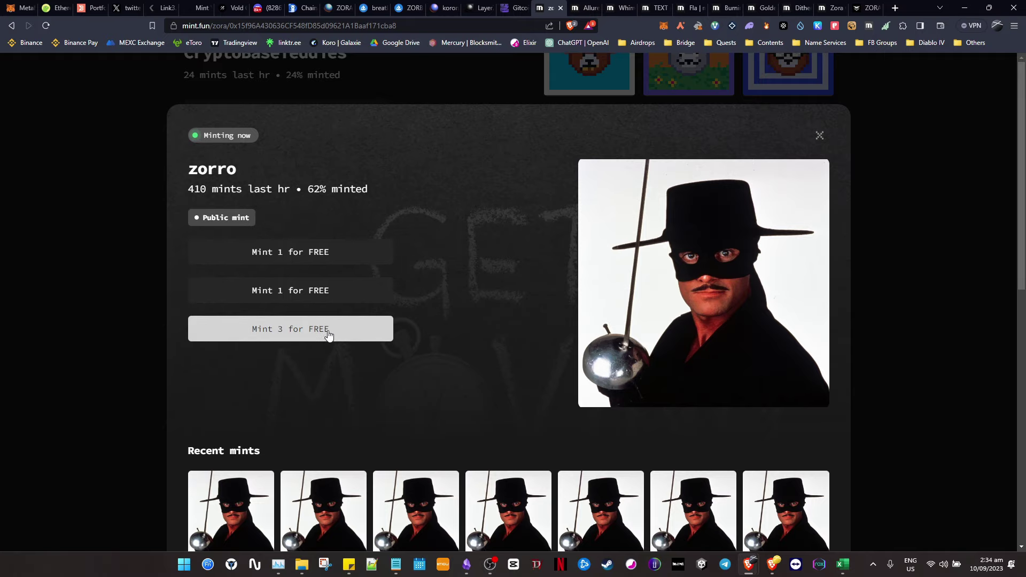
click(53, 238)
scroll(183, 241, down, 6)
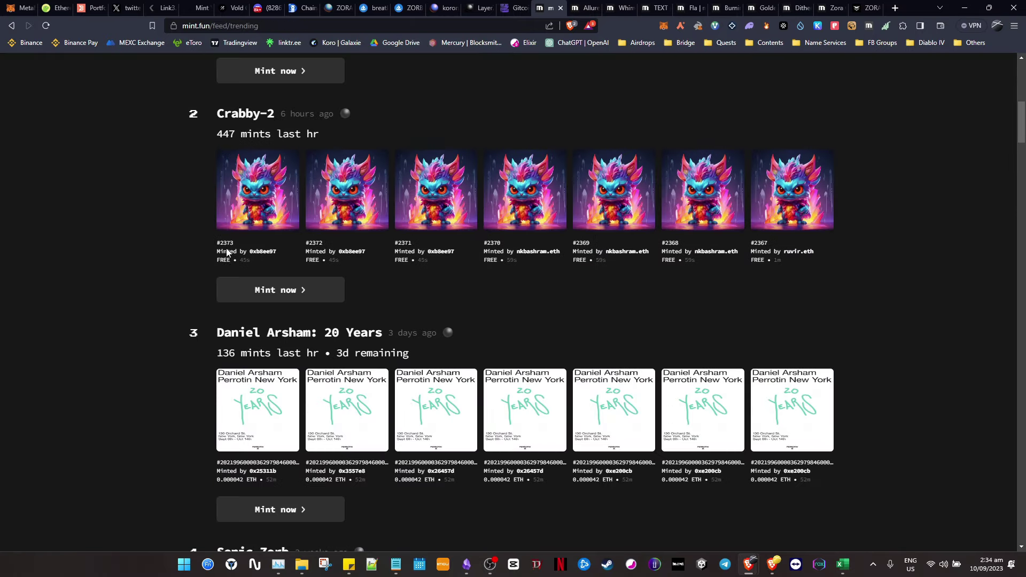
click(273, 293)
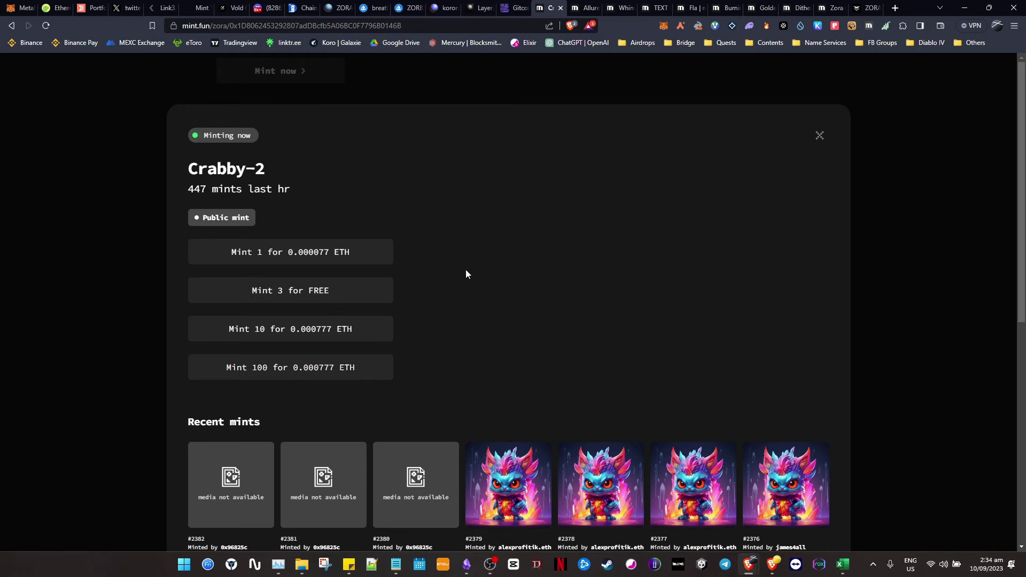
click(821, 136)
scroll(589, 215, up, 3)
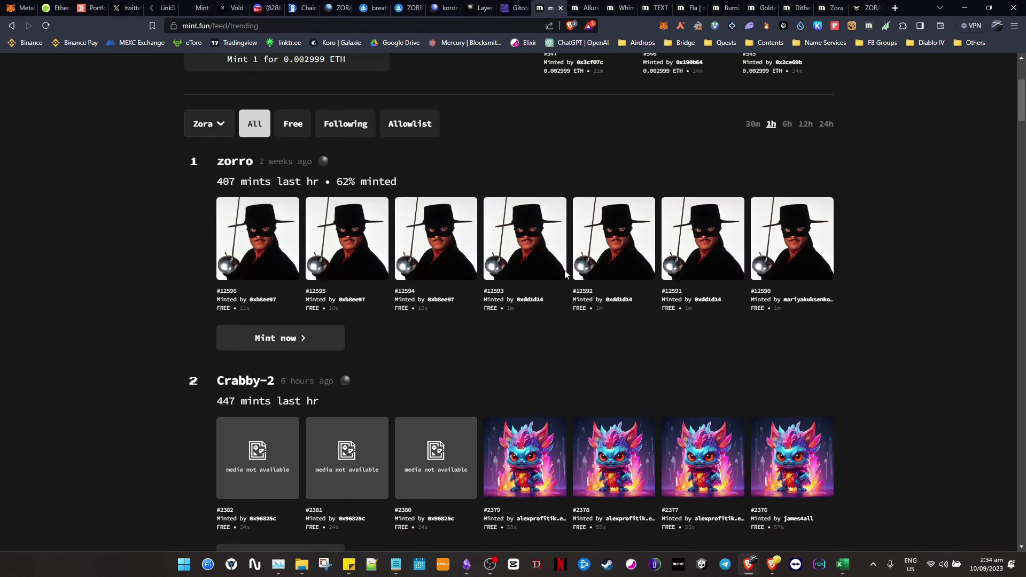
key(alt+Tab)
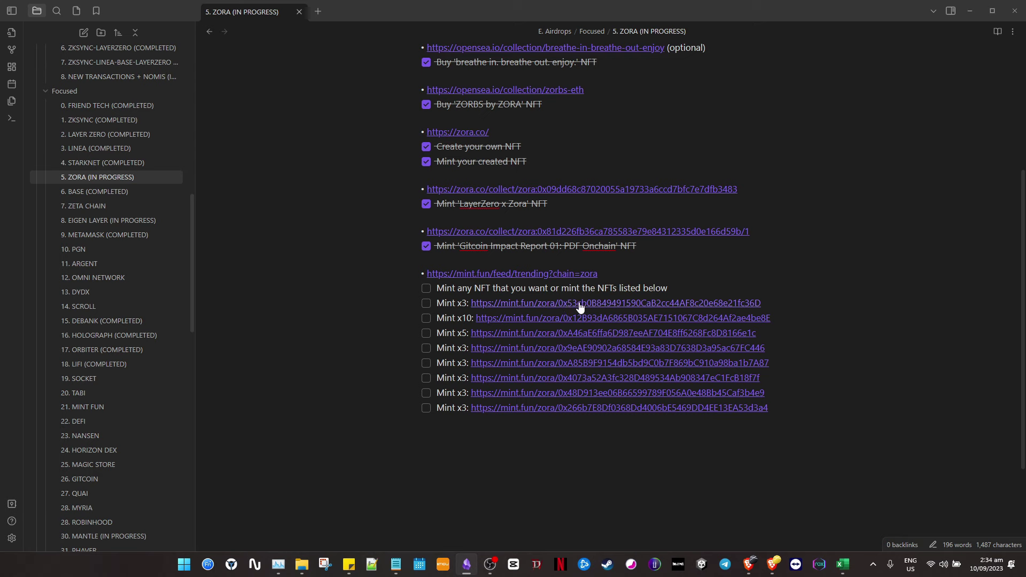
- Back in mint.fun, raise the Whimsical Euphoria mint quantity to 10 free
key(alt+Tab)
click(600, 5)
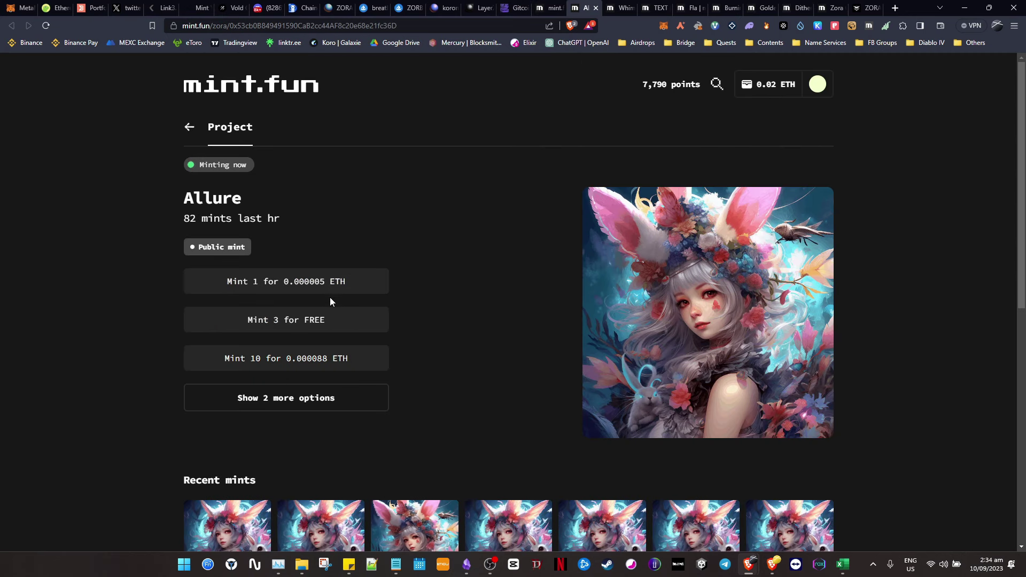
key(ctrl+Tab)
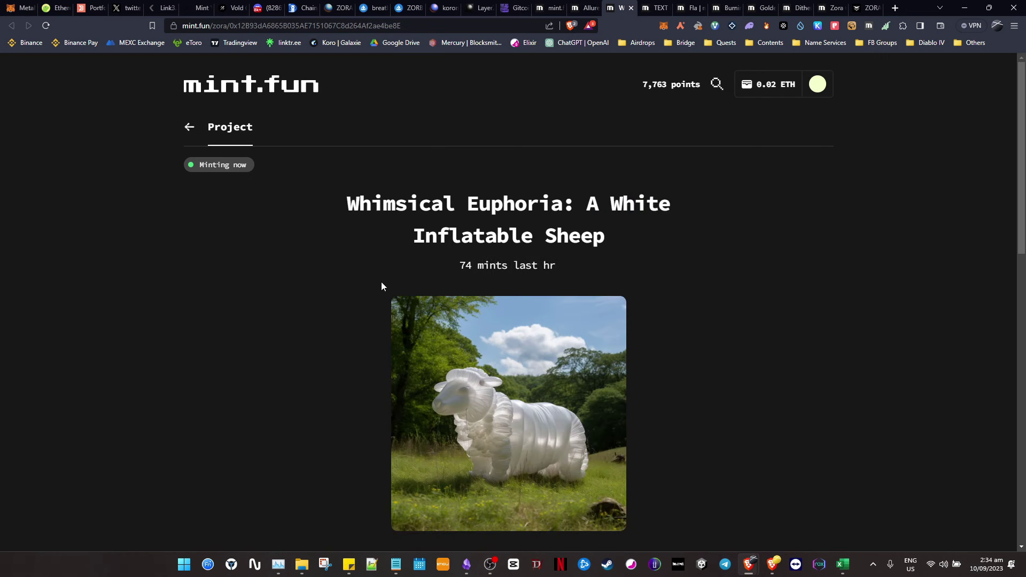
scroll(358, 283, down, 5)
scroll(463, 297, up, 1)
click(525, 353)
click(524, 354)
click(524, 353)
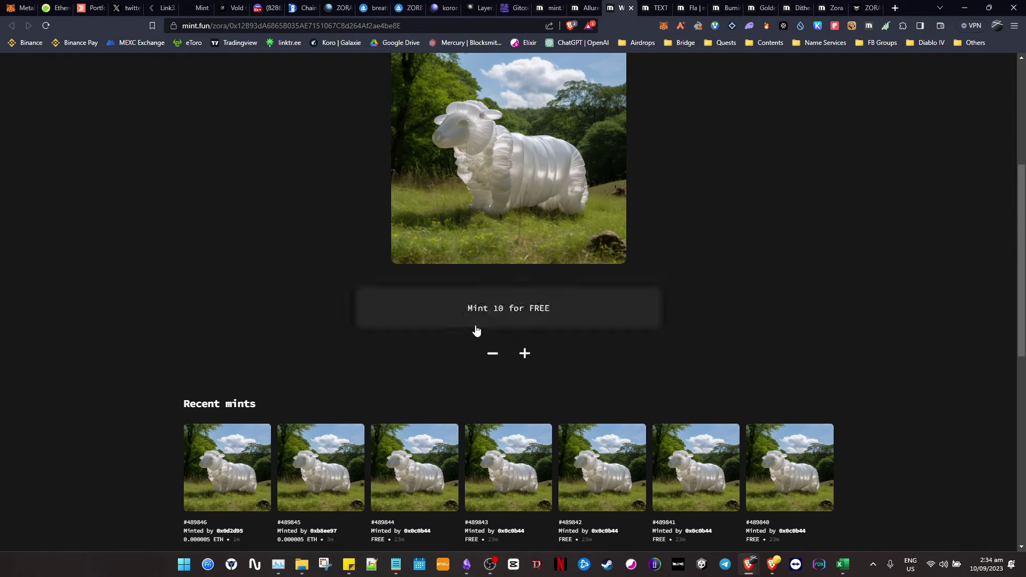
- Look over the TEXT, Fla, BurningFla and trending feed tabs, ending on Allure
click(658, 7)
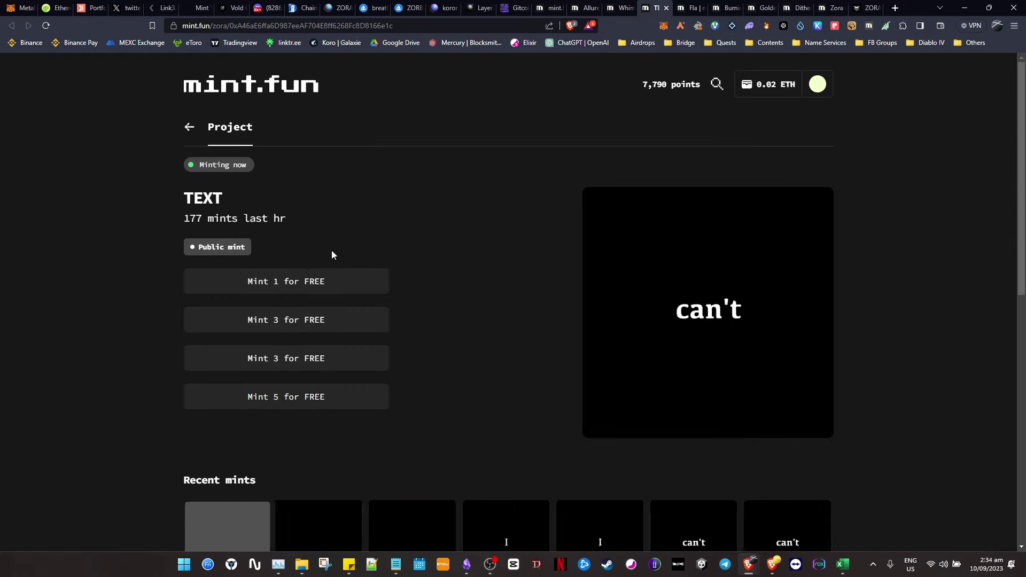
click(689, 8)
click(726, 7)
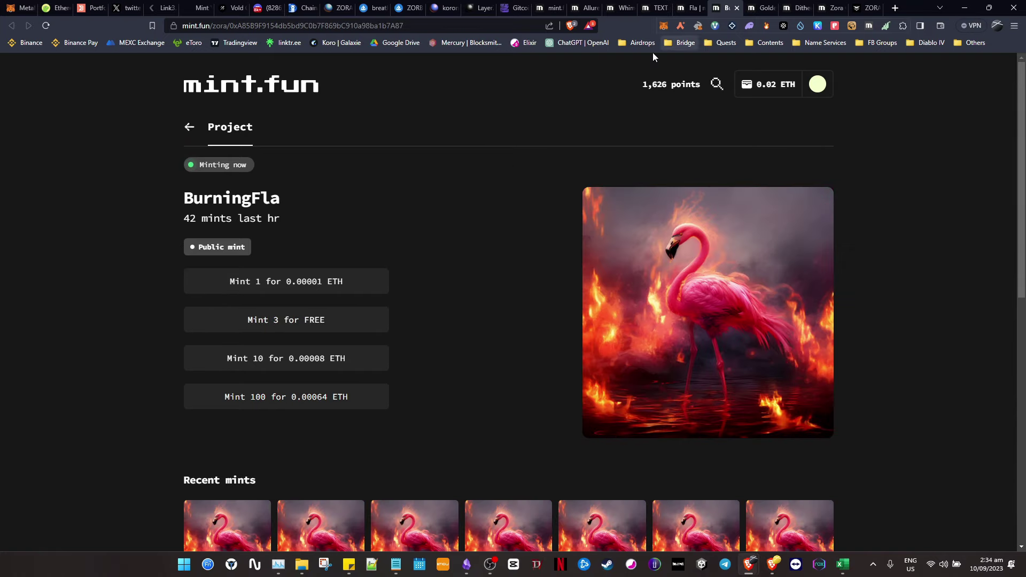
click(588, 8)
click(553, 8)
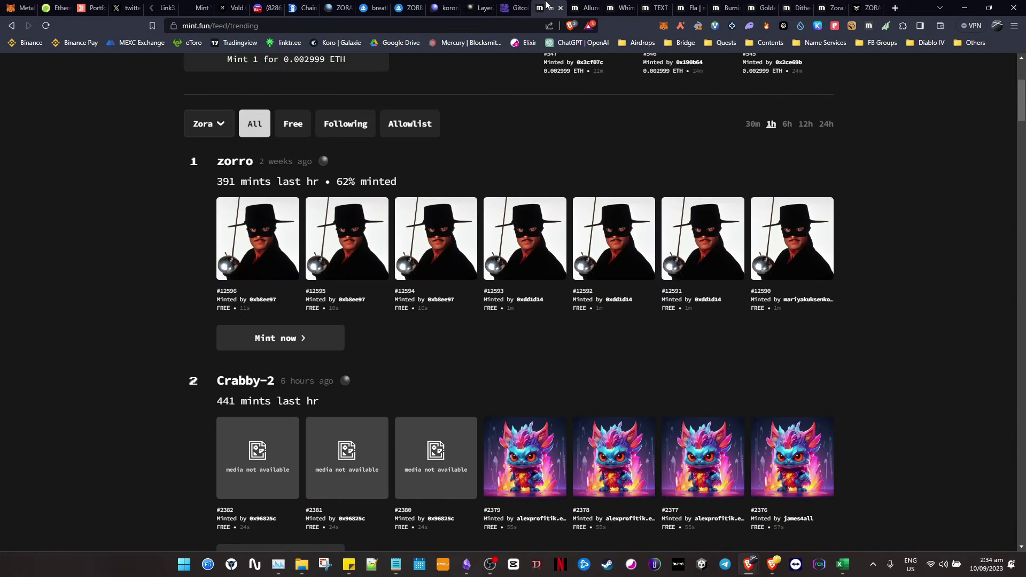
click(573, 10)
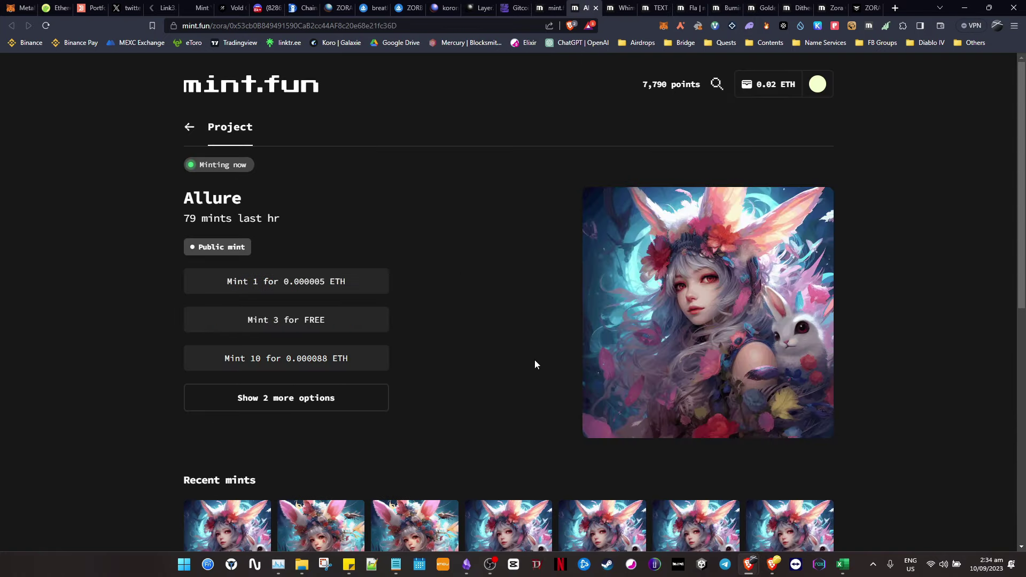
- Mint 3 Allure, Whimsical Euphoria and 5 TEXT NFTs free, approving each in MetaMask
click(286, 319)
click(981, 305)
click(619, 8)
click(508, 305)
click(969, 301)
click(658, 8)
click(286, 397)
click(968, 301)
- Mint the free Fla, BurningFla and GoldenFla NFTs, approving each in the wallet
click(692, 7)
click(286, 319)
click(969, 300)
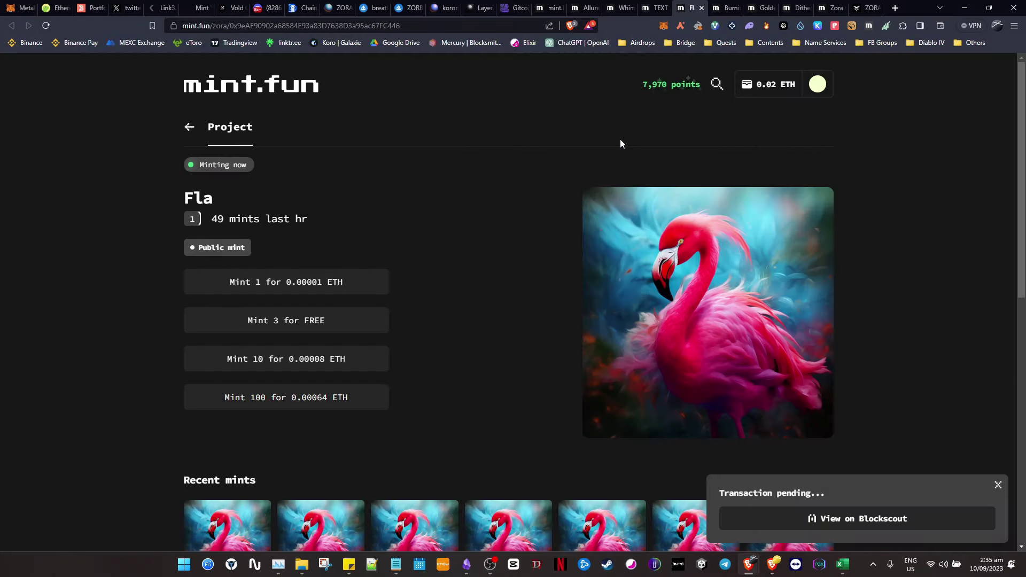
click(727, 8)
click(286, 320)
click(979, 305)
click(764, 8)
click(286, 320)
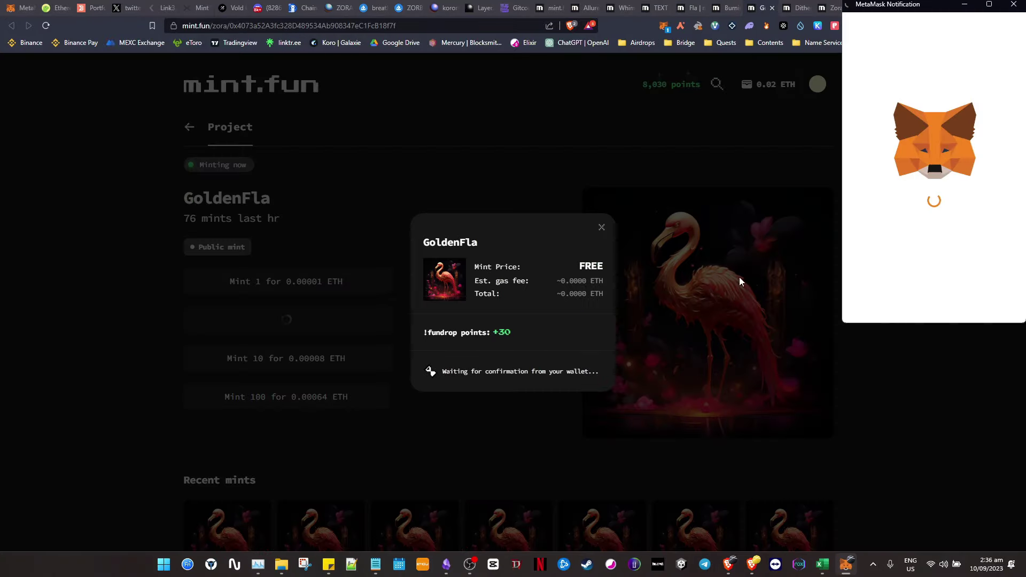
click(969, 300)
- Mint three free Dithered Zorb NFTs and bring up the Zora OG Pass mint dialog
click(799, 8)
click(521, 334)
click(969, 300)
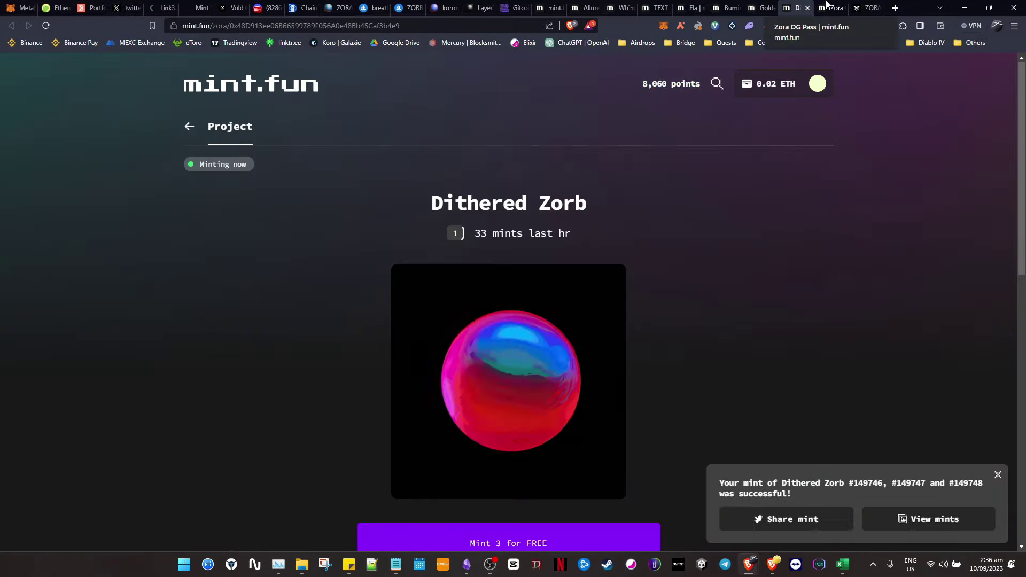
click(834, 7)
click(286, 320)
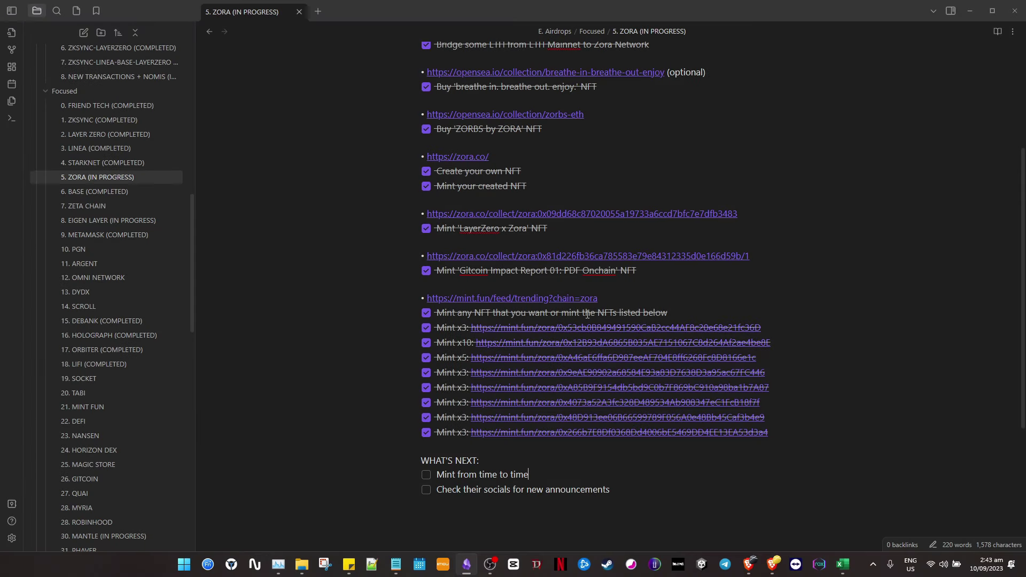
drag(792, 432, 420, 298)
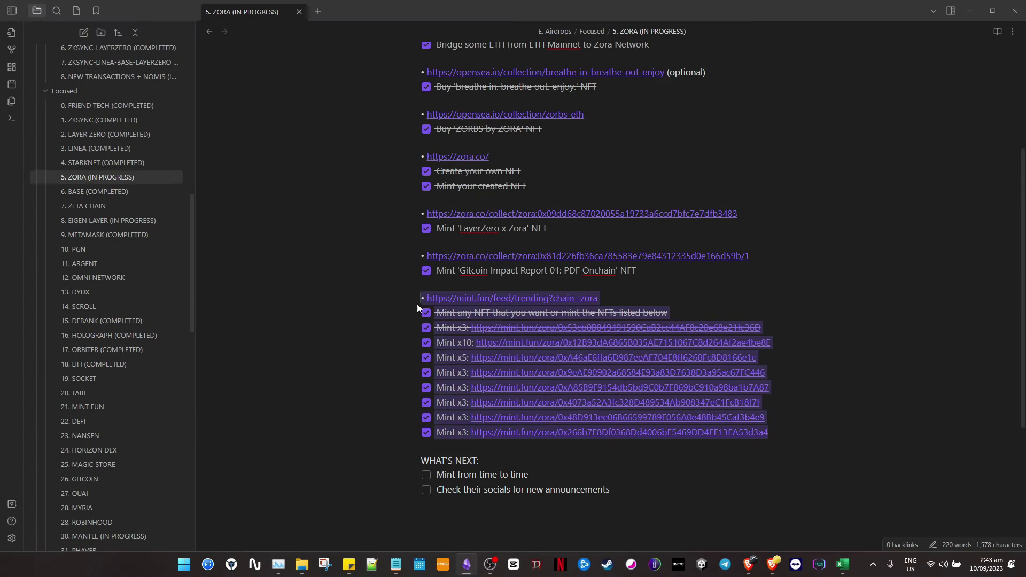
click(624, 474)
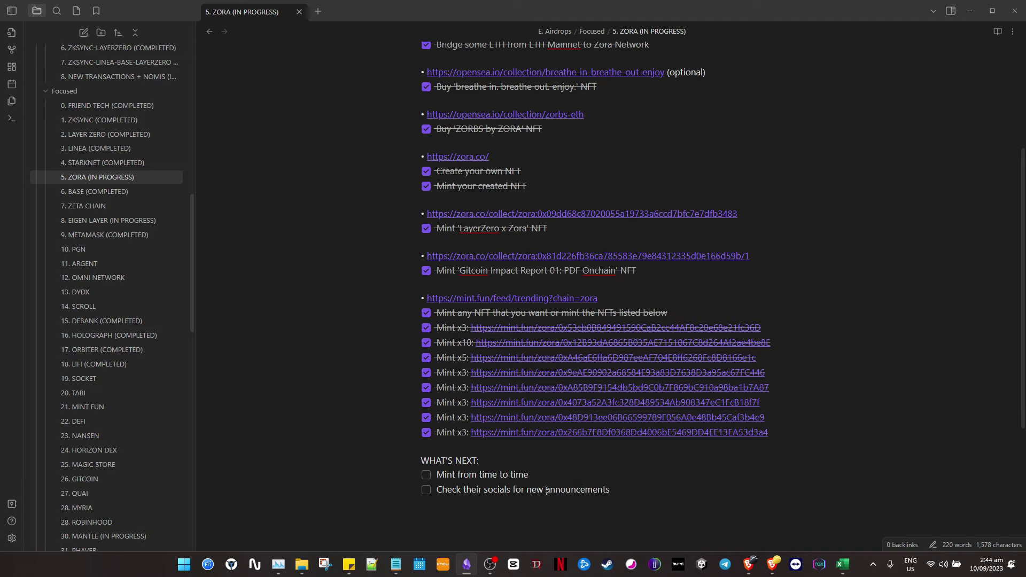
drag(436, 490, 627, 489)
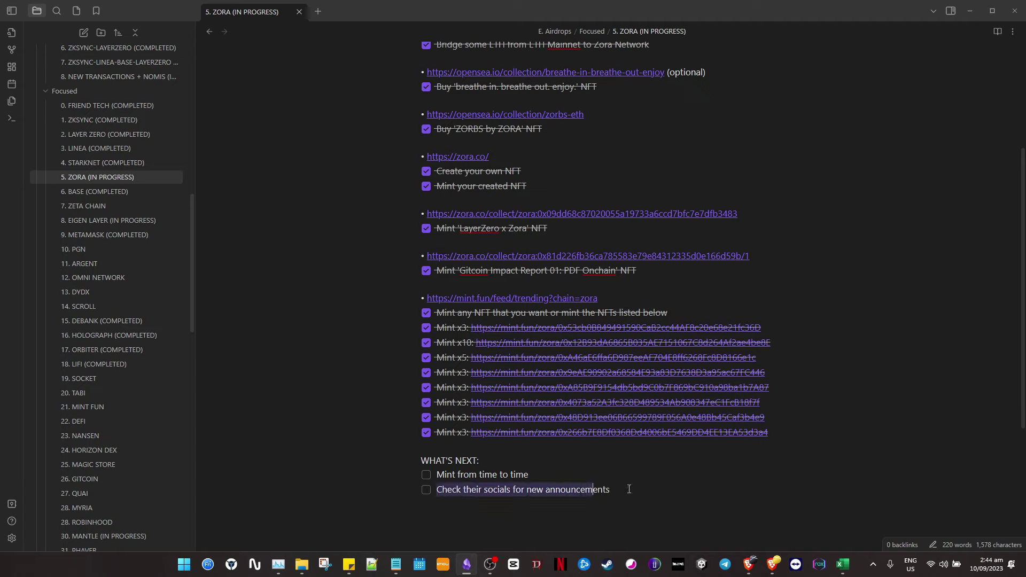
click(644, 490)
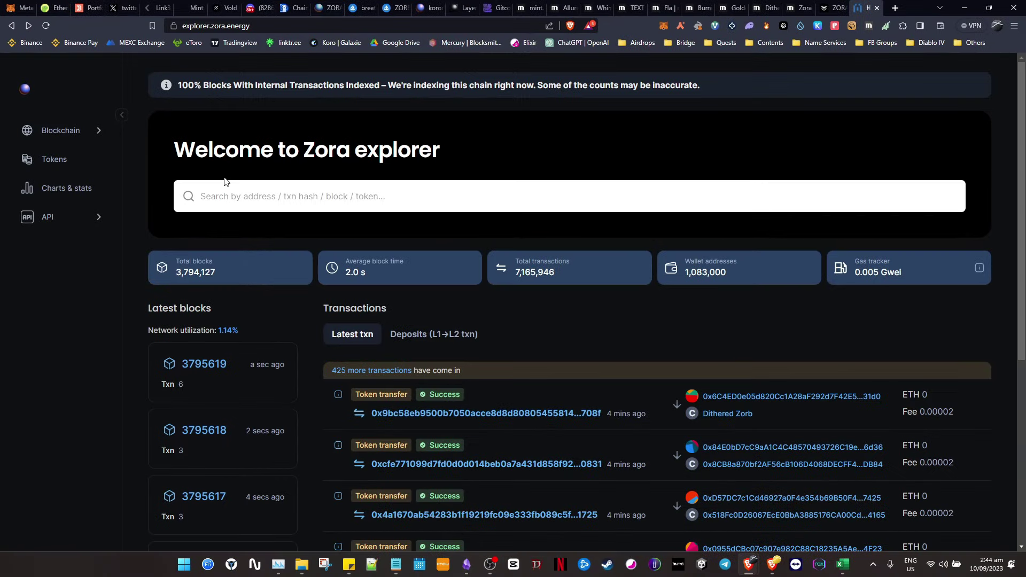
- Search the copied wallet address in Zora Explorer and open its address details page
click(423, 189)
text(0x1cbeb878745f62b3645a283d29cfe472c0202c61)
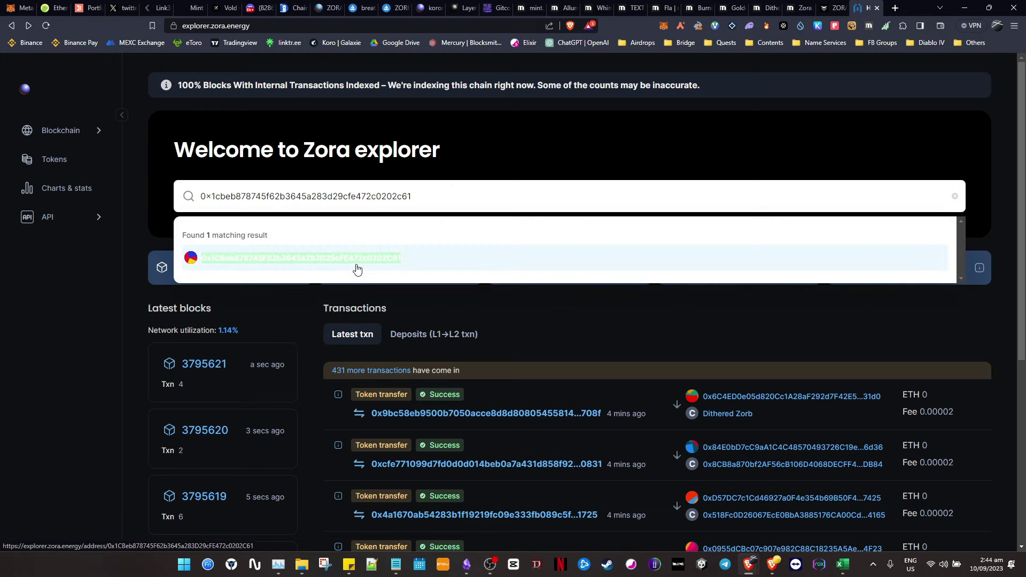
click(426, 259)
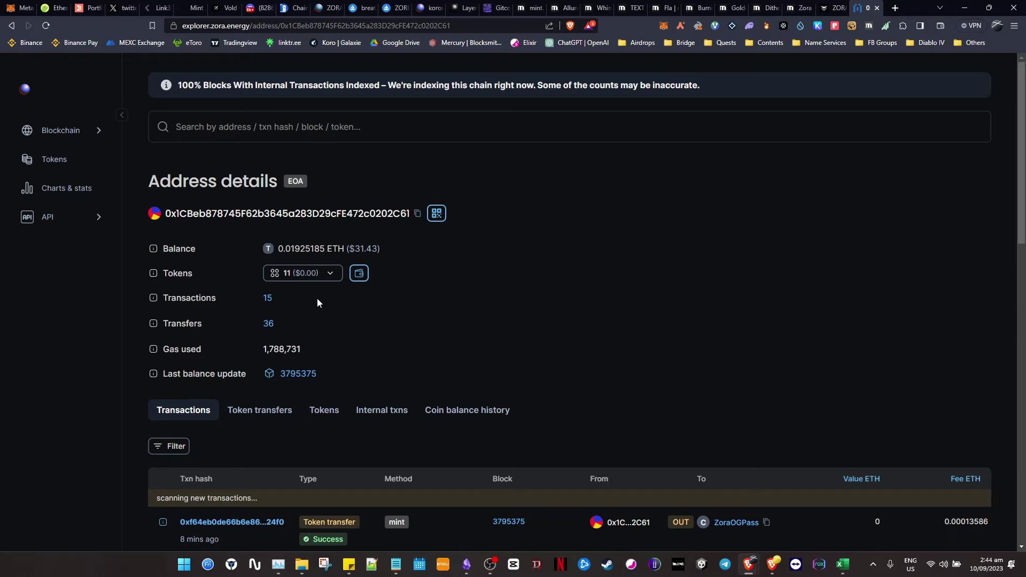
- Review the address page: 15 transactions, gas used 1,788,731, and the recent transaction list
drag(316, 298, 162, 298)
click(369, 314)
scroll(262, 271, down, 2)
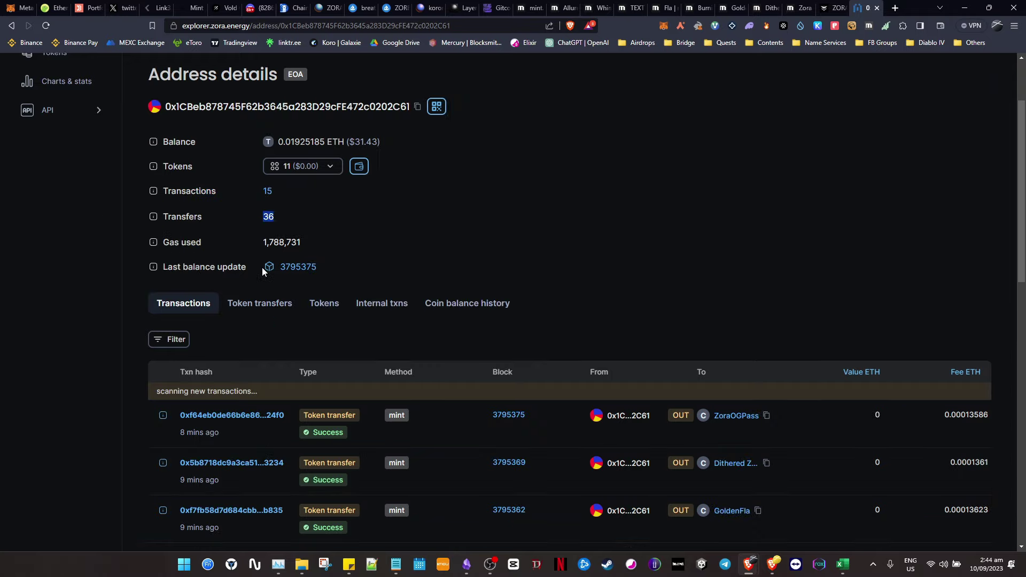
double_click(335, 242)
click(396, 248)
scroll(398, 249, down, 12)
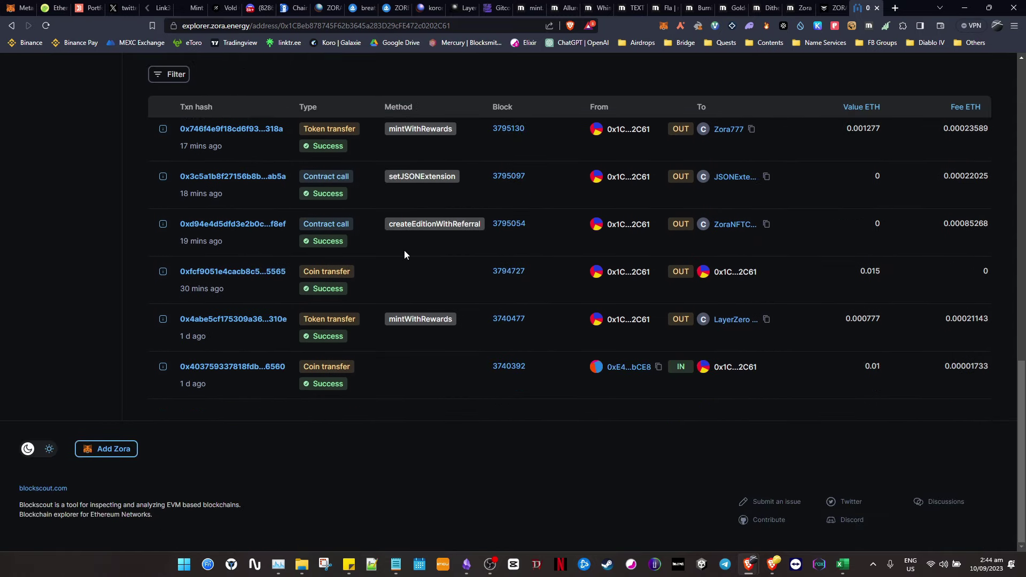
scroll(404, 250, up, 15)
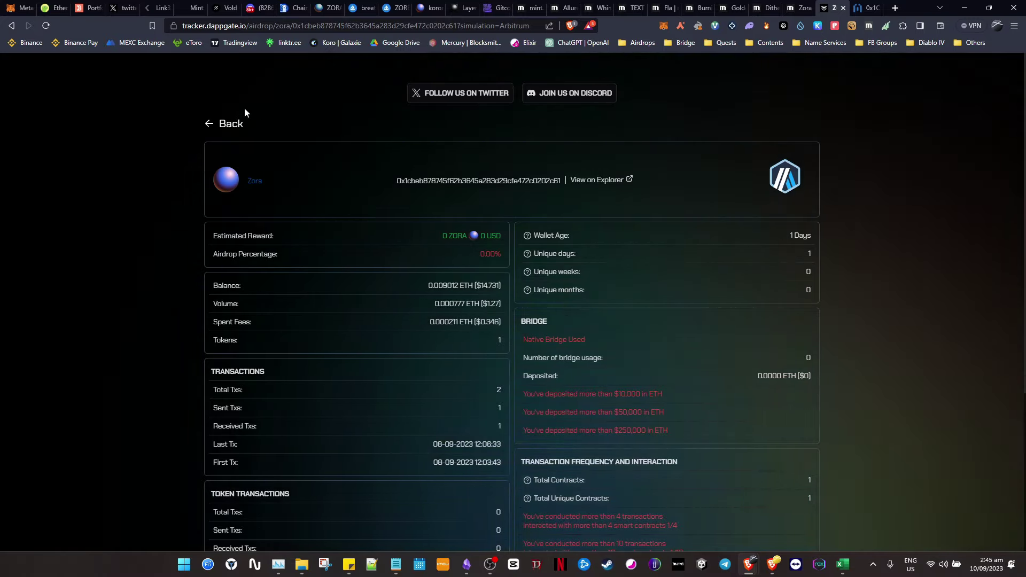
- Run a DappGate Zora airdrop check for the pasted wallet address
click(234, 128)
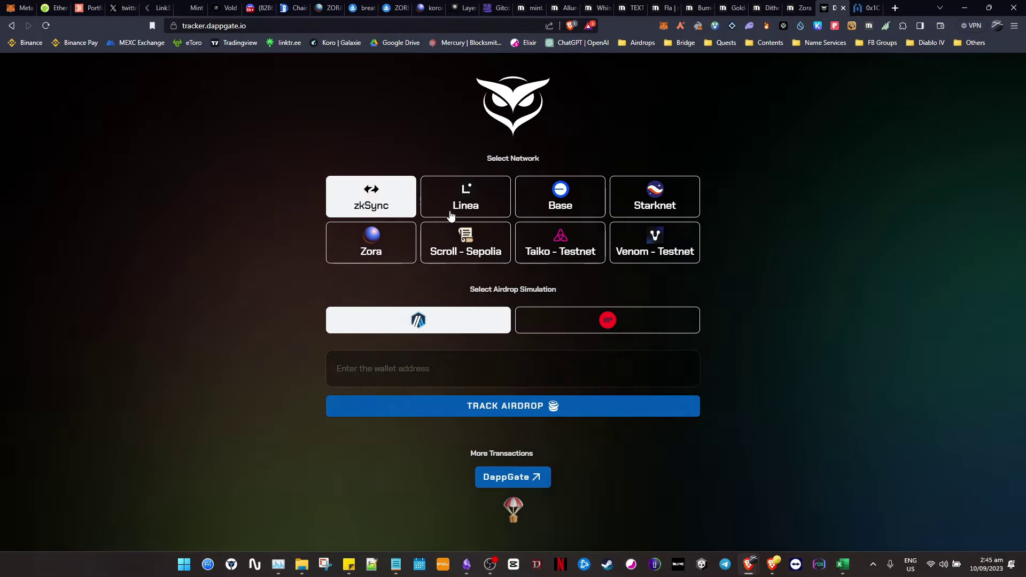
click(481, 368)
text(0x1cbeb878745f62b3645a283d29cfe472c0202c61)
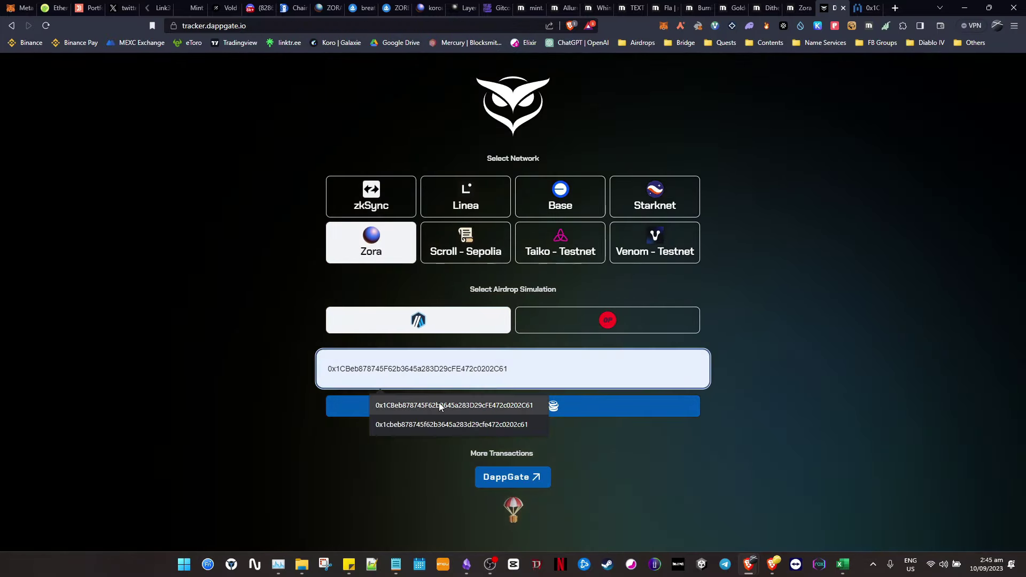
key(Return)
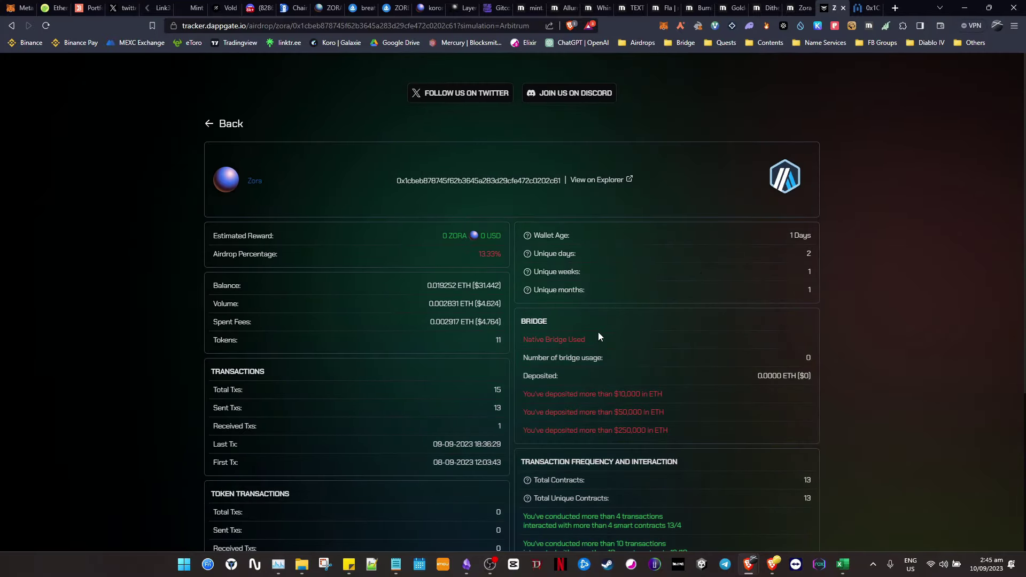
- Review the Zora criteria: Native Bridge used, 13/10 smart contracts, and the 10 and 25 transaction thresholds
drag(598, 333, 519, 346)
click(650, 345)
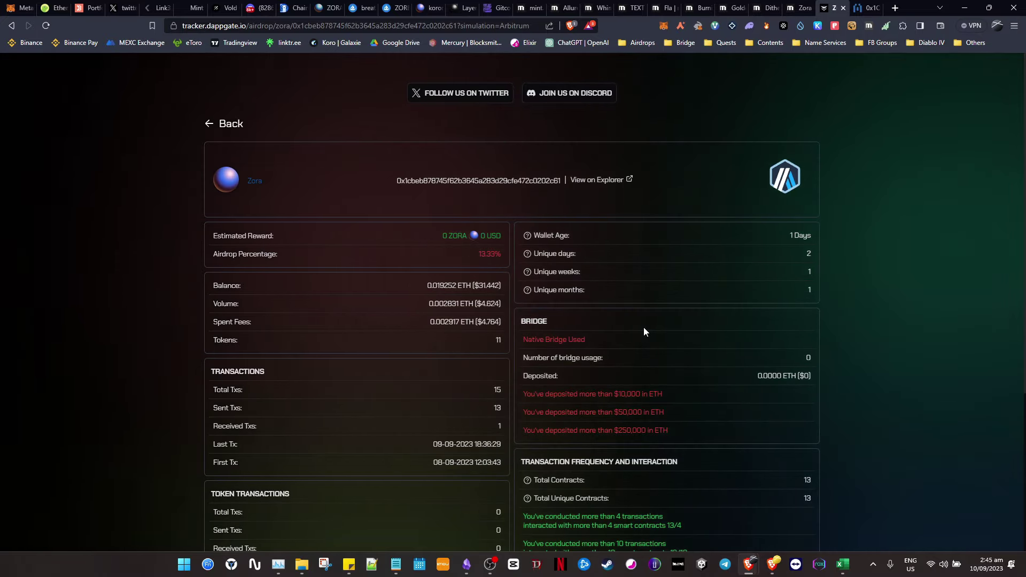
scroll(624, 277, down, 4)
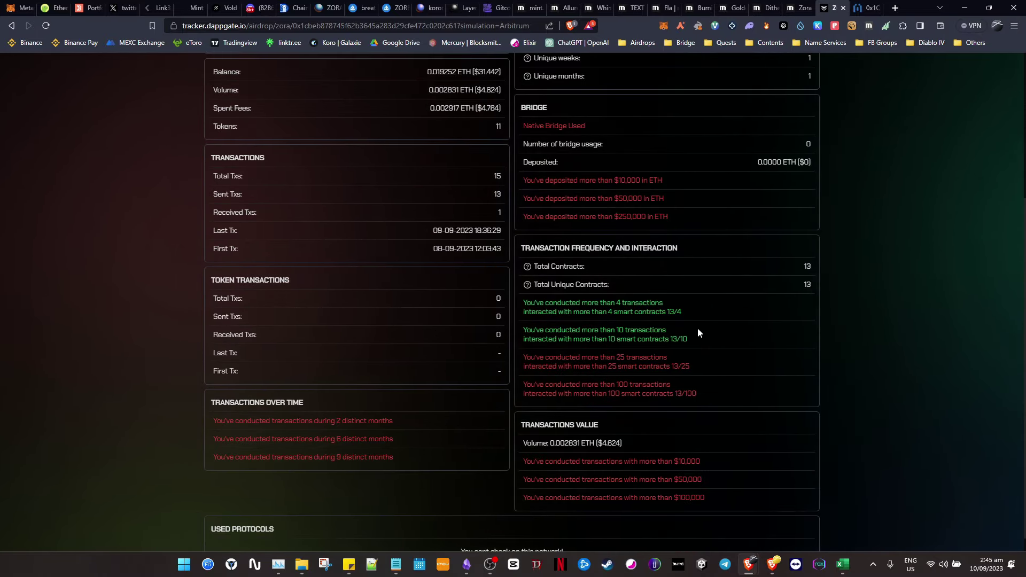
drag(695, 340, 525, 339)
click(650, 338)
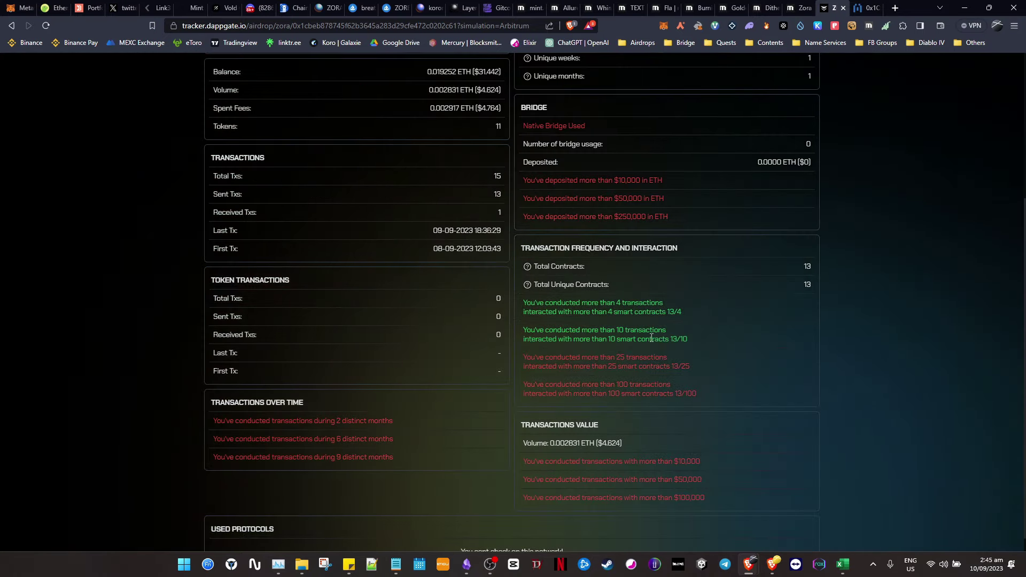
drag(713, 343, 524, 336)
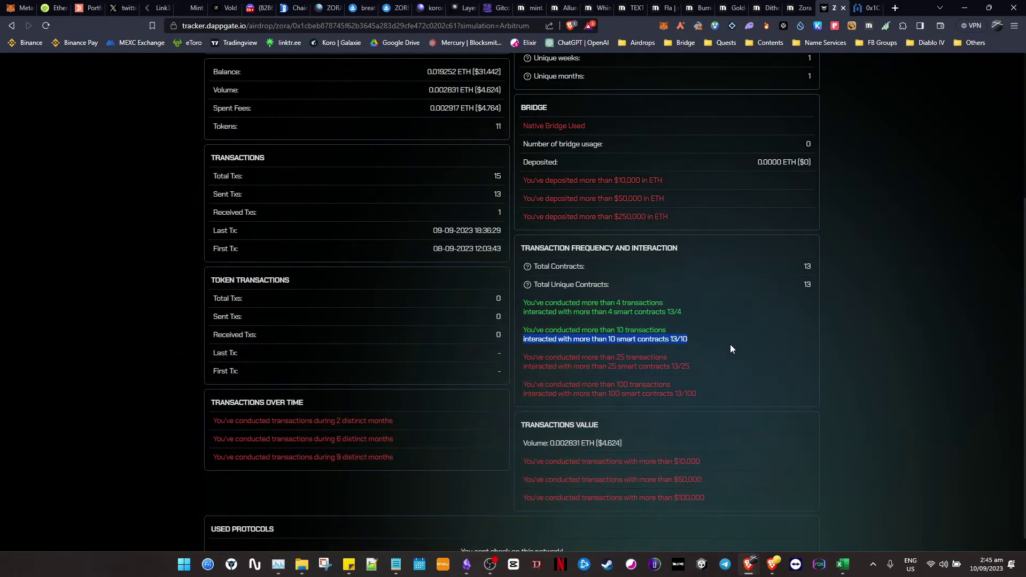
drag(666, 331, 545, 330)
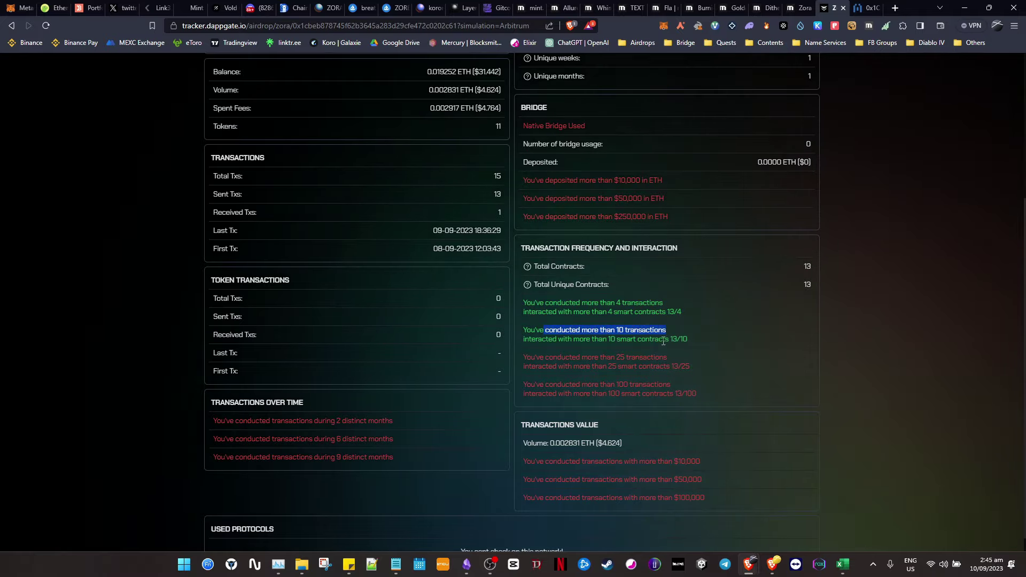
click(542, 330)
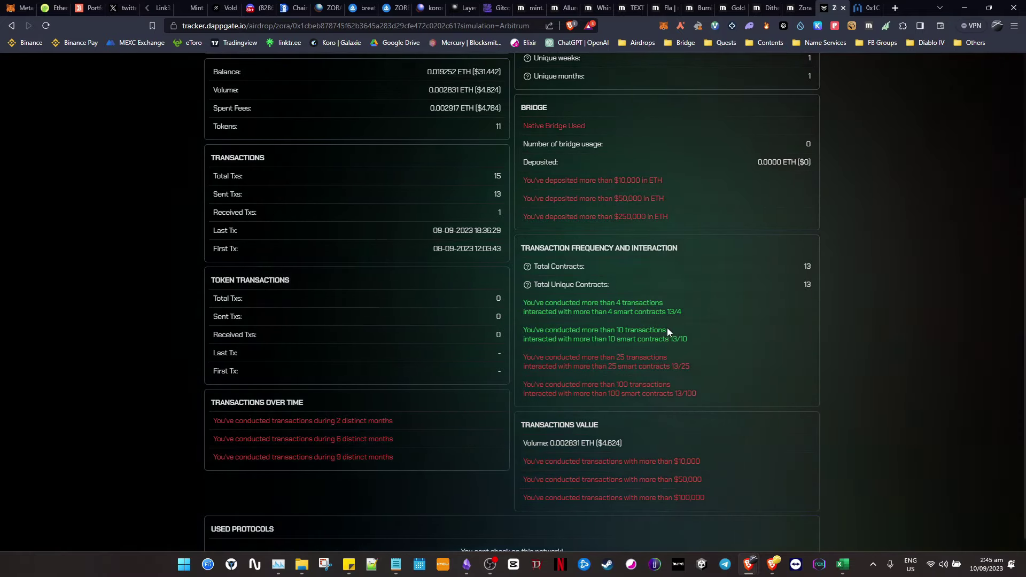
drag(623, 355, 664, 355)
click(689, 355)
- Scroll through the 13.33% Zora report and return to network selection
scroll(627, 349, down, 1)
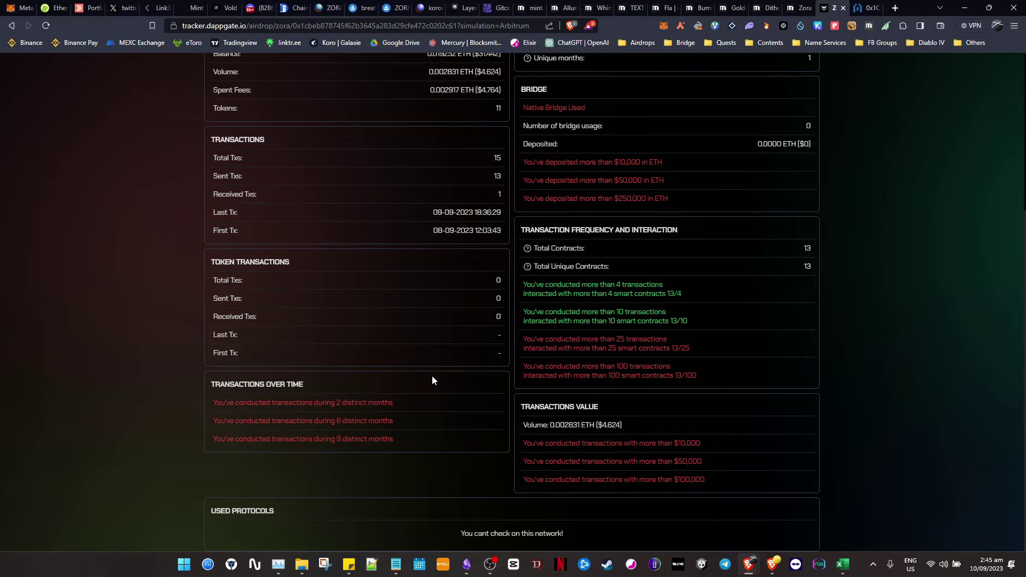
scroll(398, 384, up, 4)
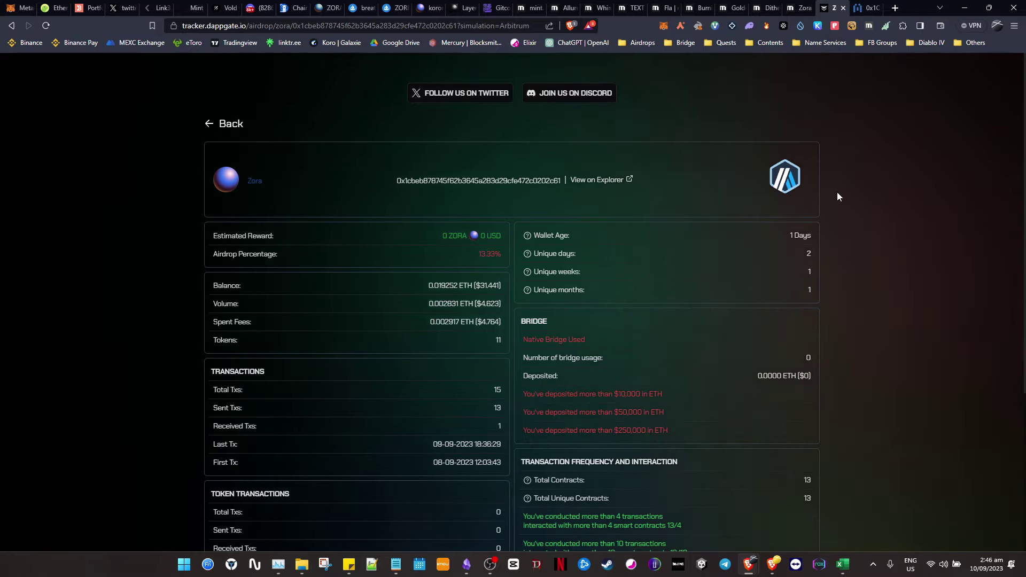
scroll(1007, 276, down, 3)
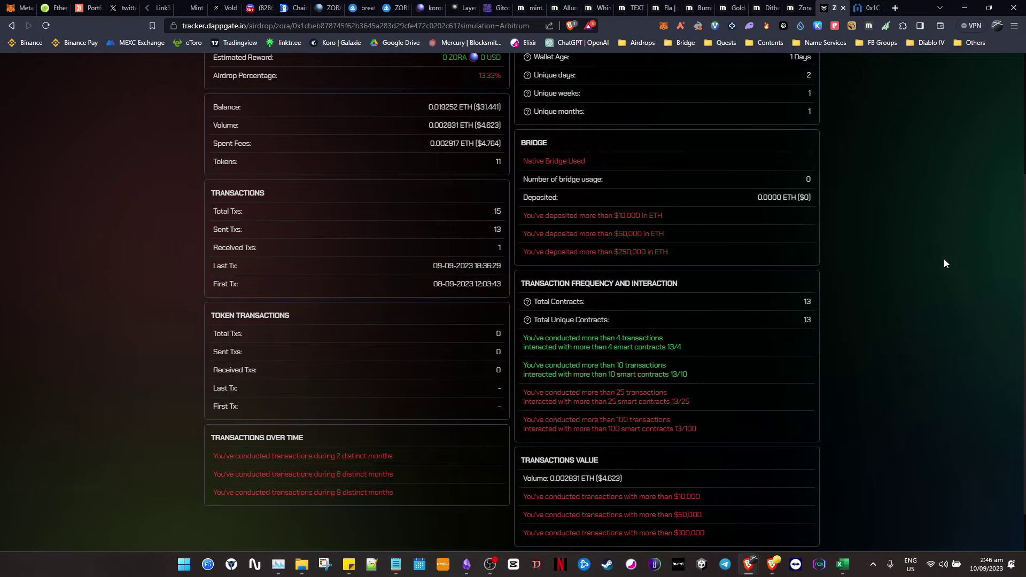
scroll(936, 266, up, 2)
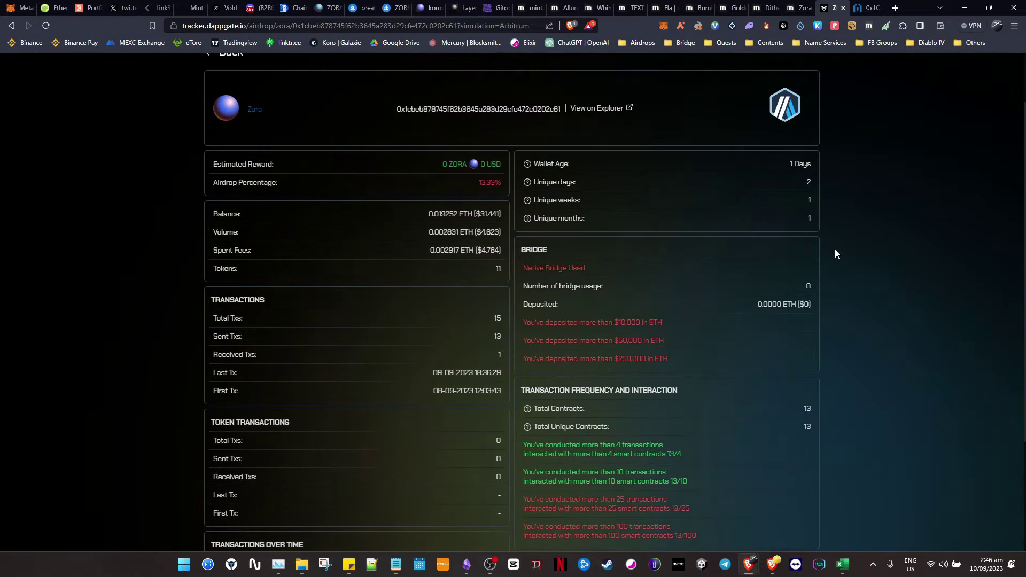
scroll(835, 249, up, 1)
click(225, 124)
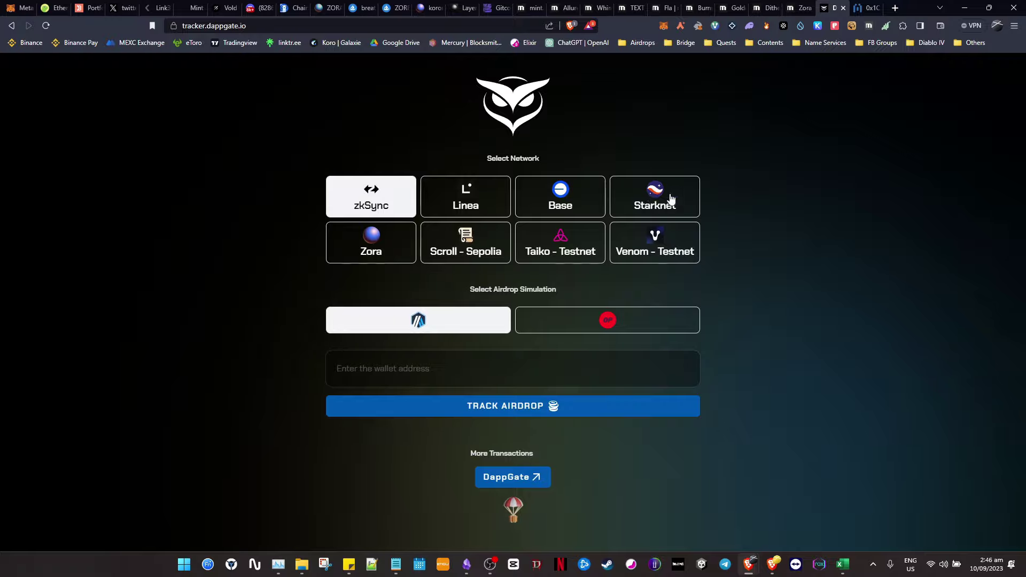
- Track the wallet's airdrop on zkSync using the suggested wallet address
click(485, 205)
click(560, 201)
click(649, 200)
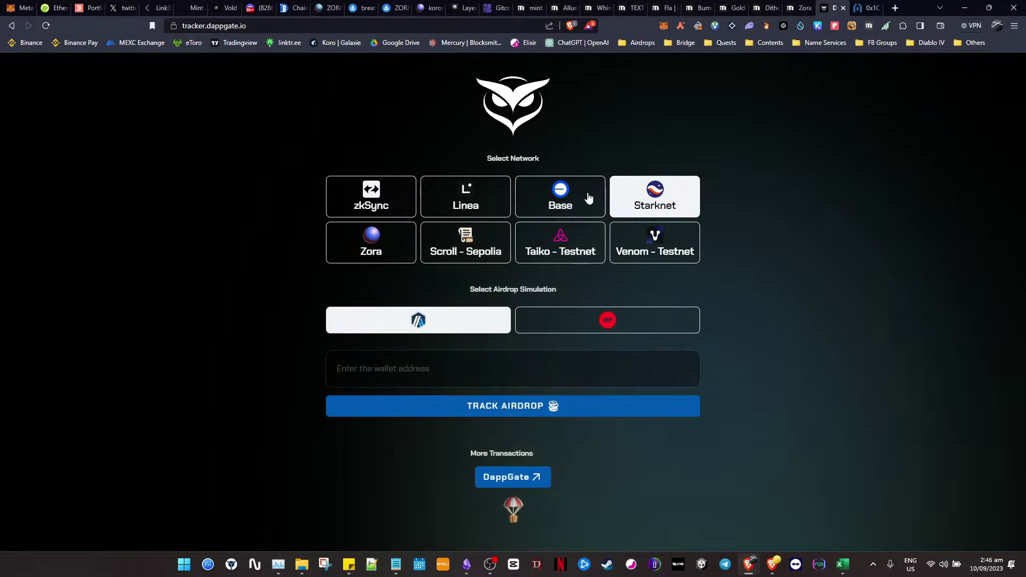
click(367, 201)
click(519, 362)
key(ctrl+v)
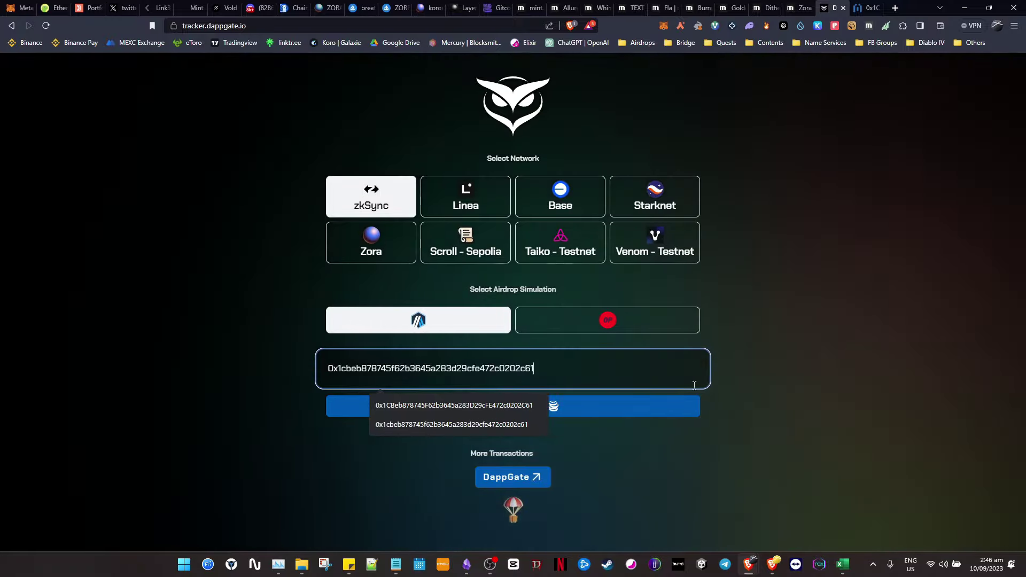
click(327, 196)
key(Return)
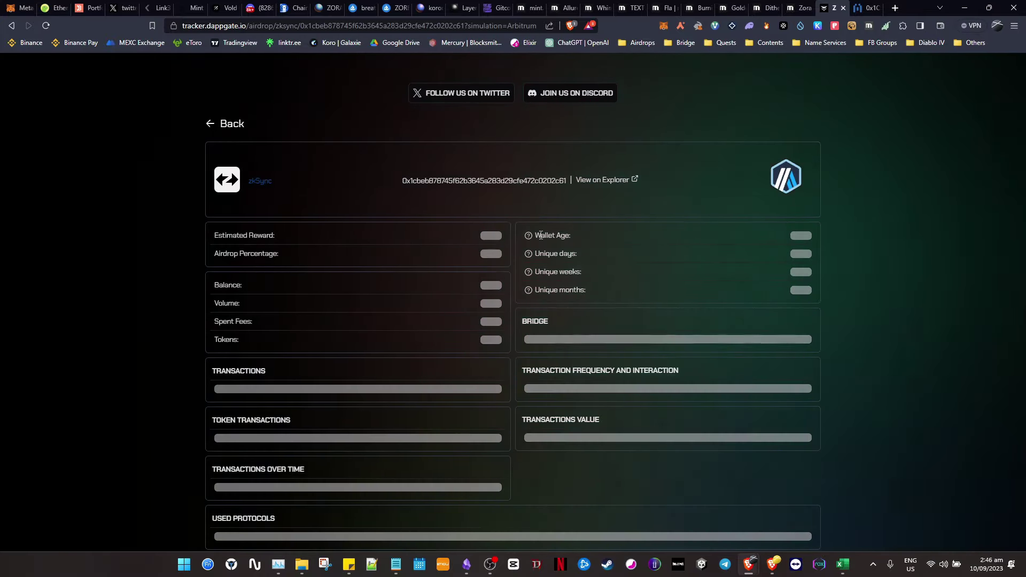
- Review the zkSync report: 2,250 ZKSYNC estimated reward, 33.33%, 42 transactions
scroll(535, 303, down, 3)
scroll(553, 305, up, 3)
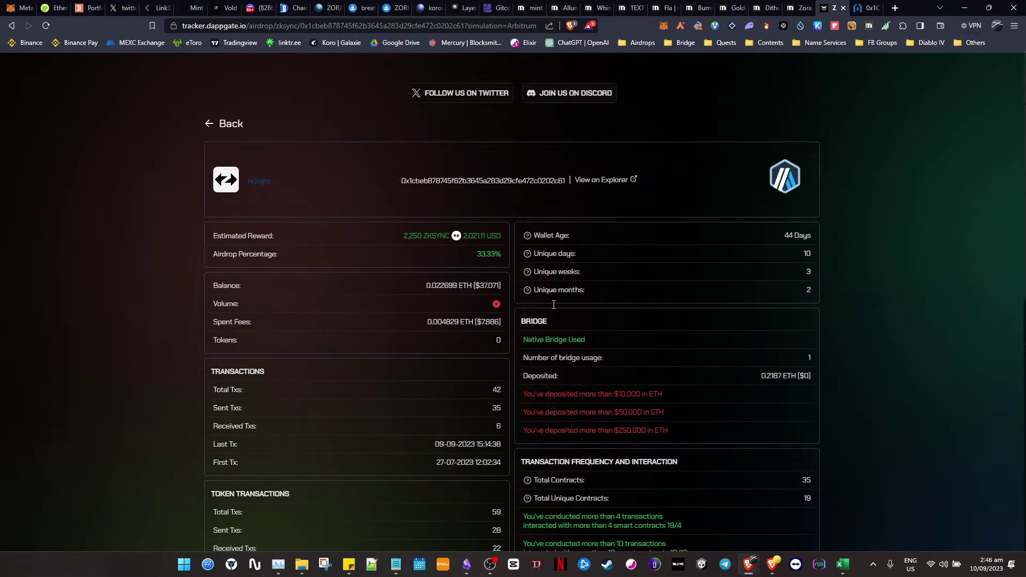
click(419, 241)
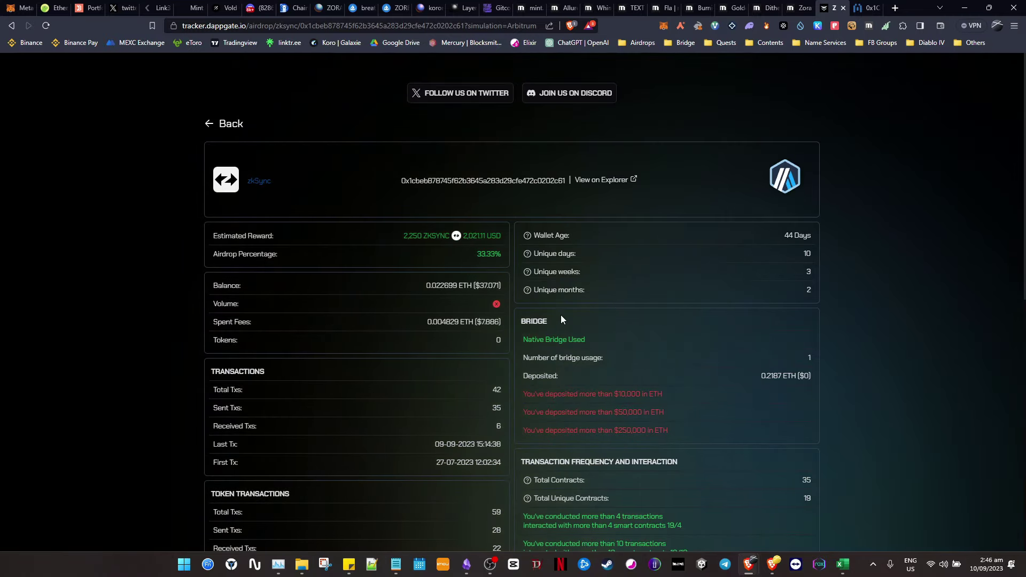
scroll(561, 319, down, 3)
scroll(686, 305, down, 2)
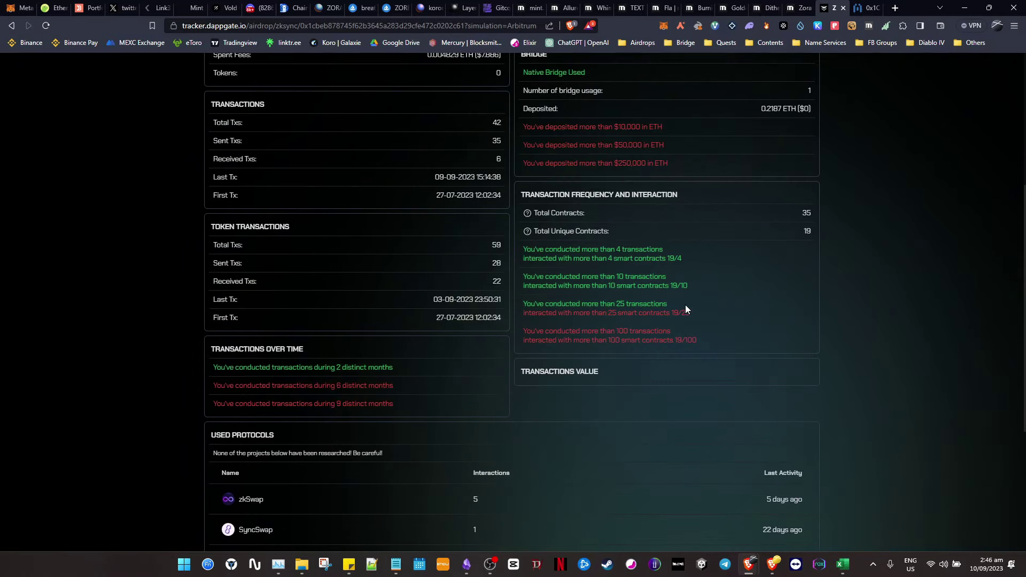
scroll(722, 333, down, 3)
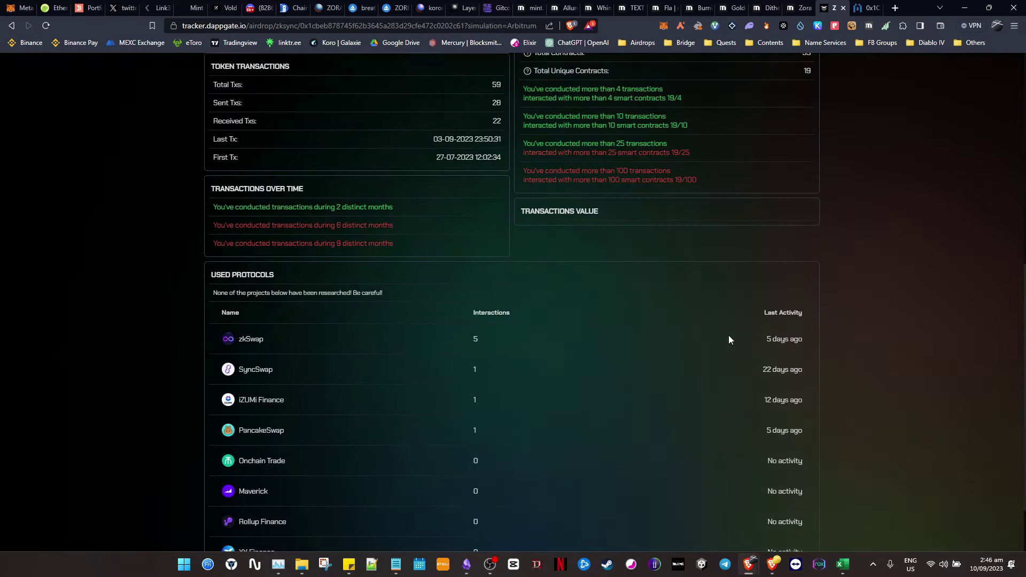
scroll(728, 339, up, 15)
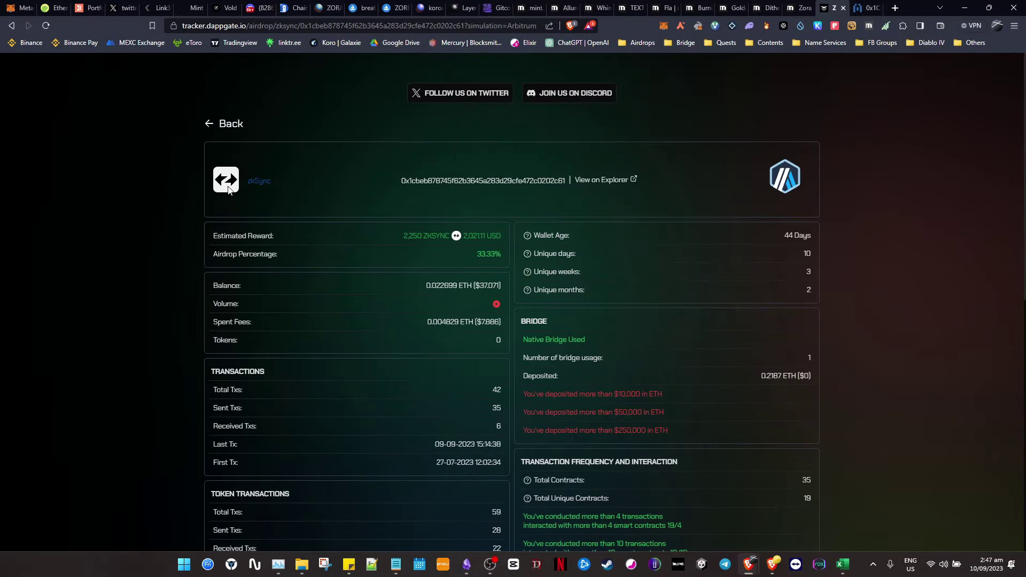
- Track the wallet on Linea, review 2,250 LINEA at 33.33% with 33 transactions, then go back
click(233, 124)
click(483, 197)
click(531, 353)
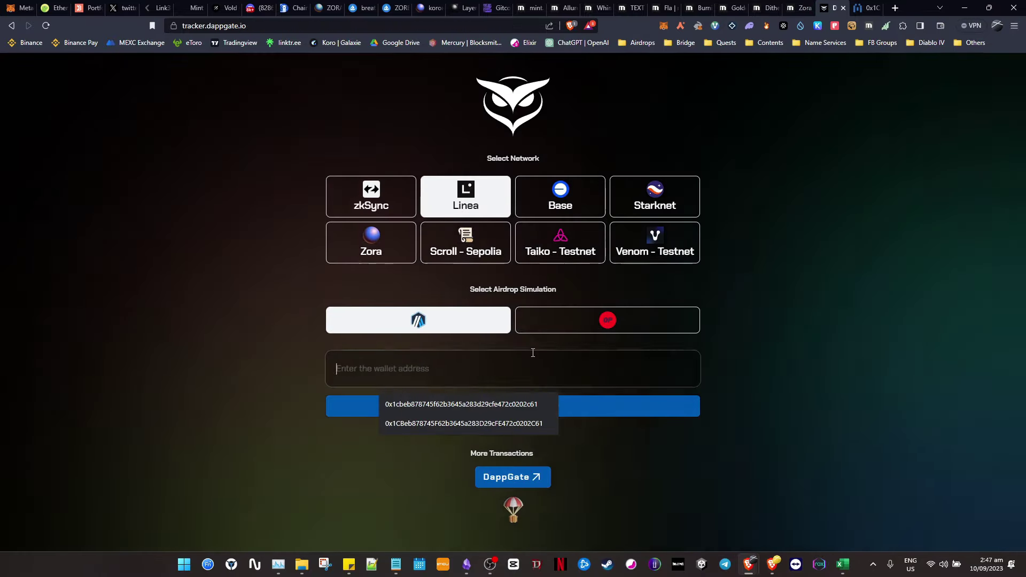
text(0x1cbeb878745f62b3645a283d29cfe472c0202c61)
click(630, 414)
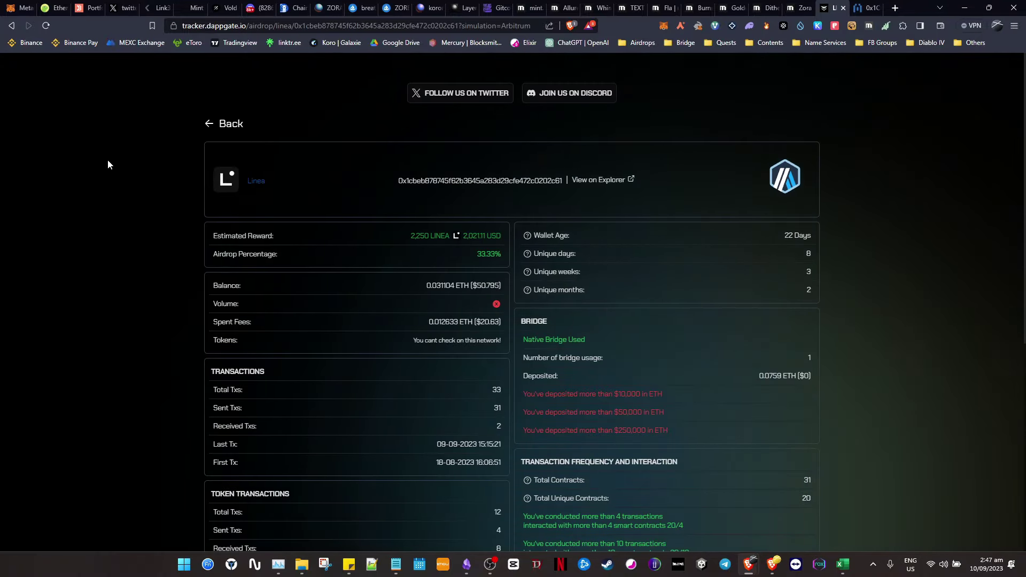
scroll(146, 197, down, 3)
scroll(107, 203, up, 3)
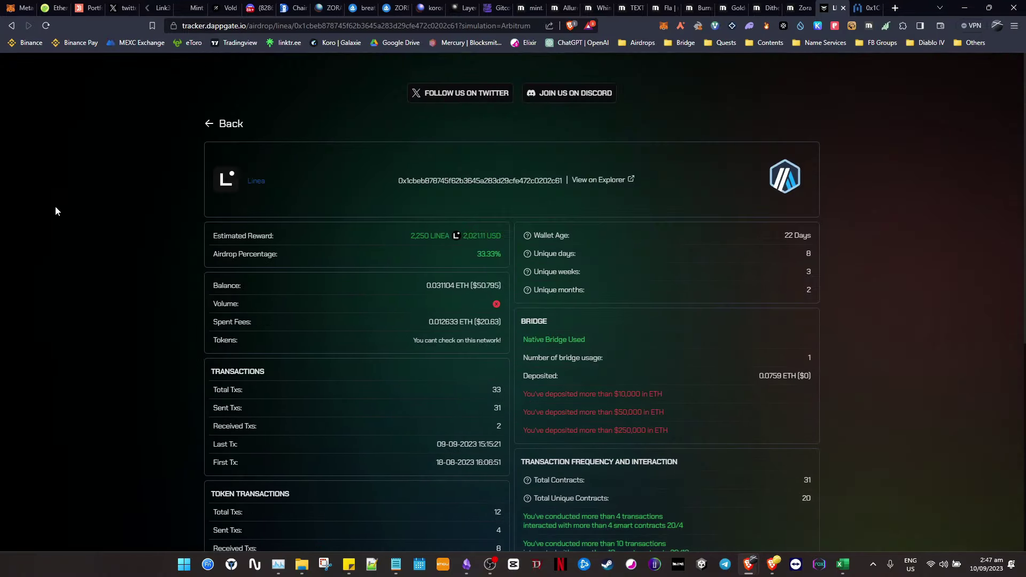
click(229, 124)
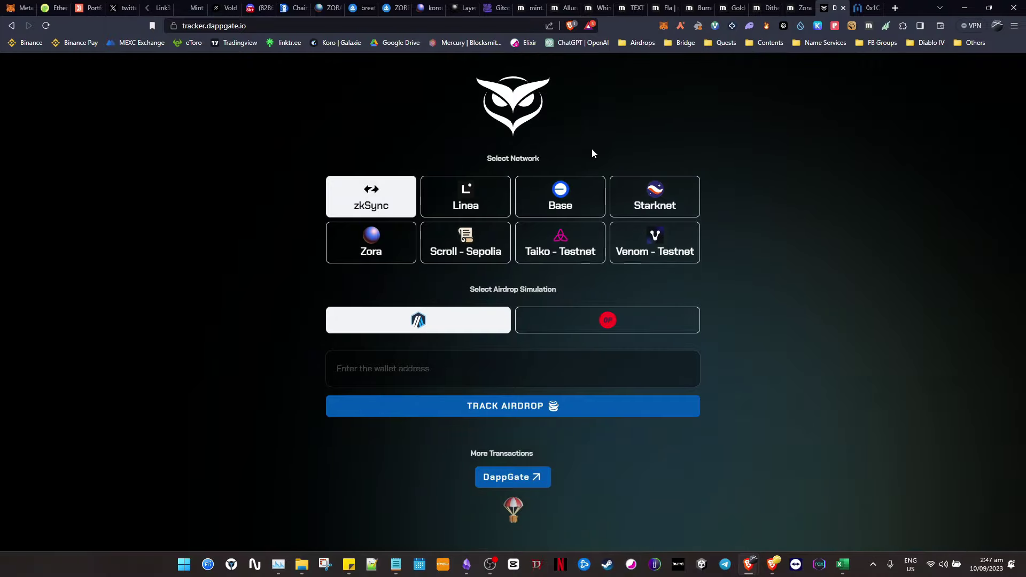
- Track the pasted wallet address's airdrop on the Base network
click(560, 198)
click(610, 369)
text(0x1cbeb878745f62b3645a283d29cfe472c0202c61)
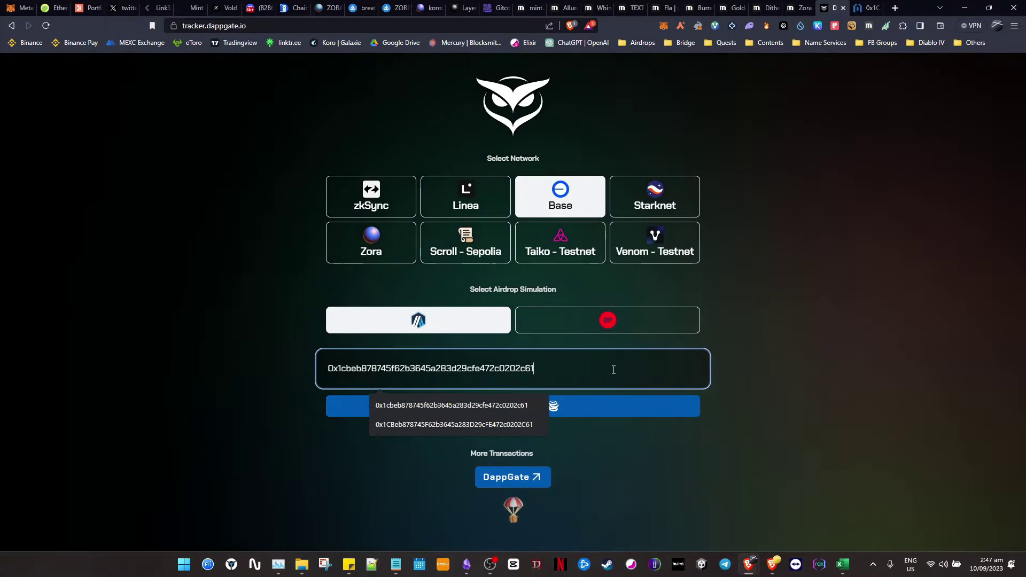
click(737, 400)
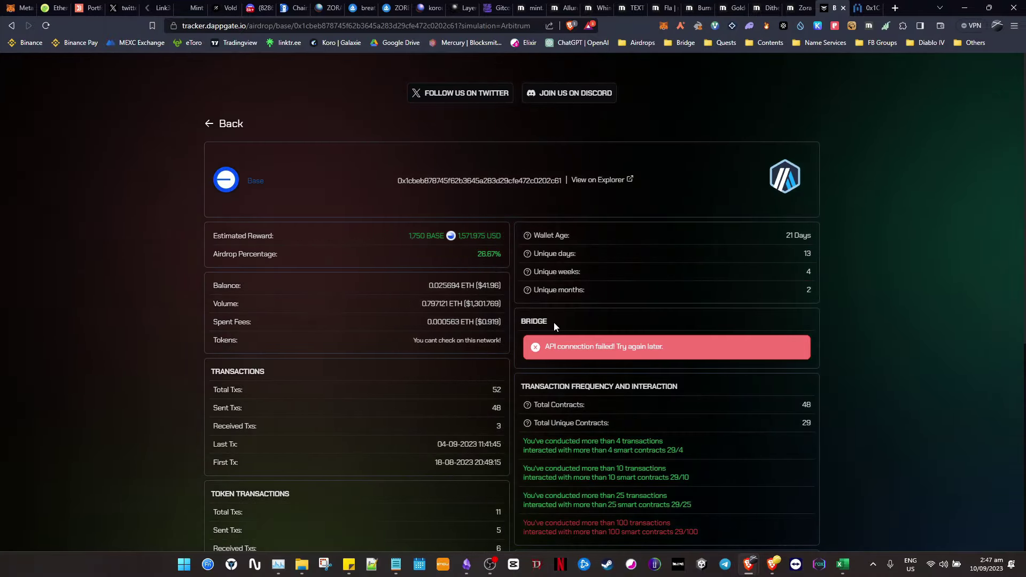
- Review the Base report (1,750 BASE, 26.67%, 52 transactions), go back, and pick Starknet
scroll(639, 321, down, 2)
drag(546, 239, 710, 246)
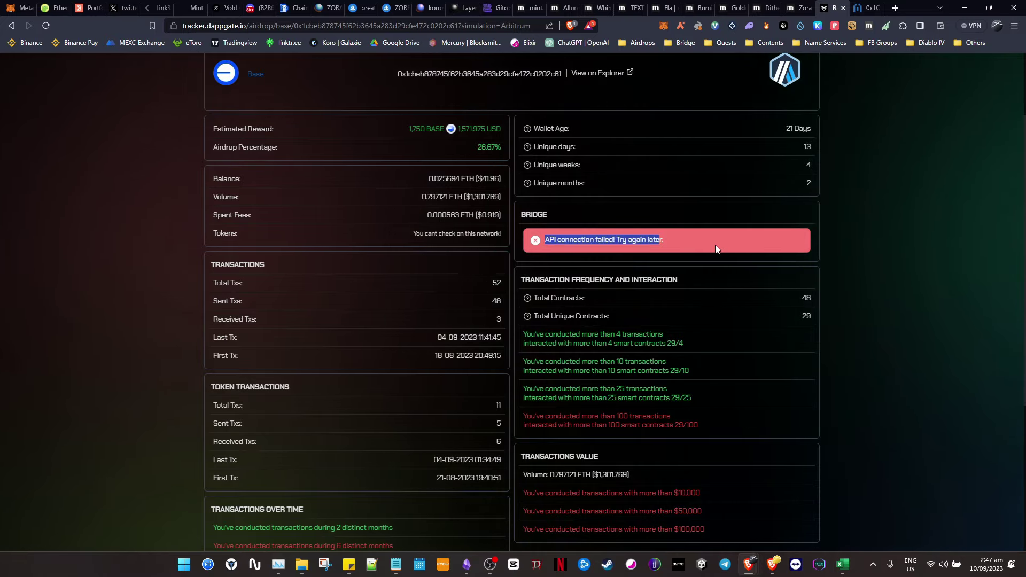
click(496, 170)
scroll(474, 163, up, 2)
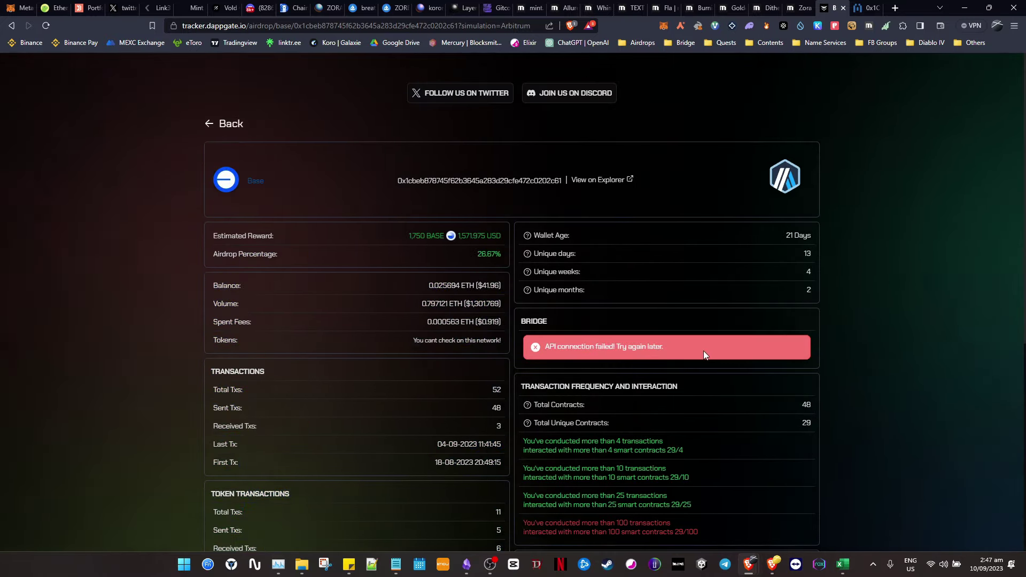
scroll(695, 348, down, 2)
key(alt+Left)
click(481, 381)
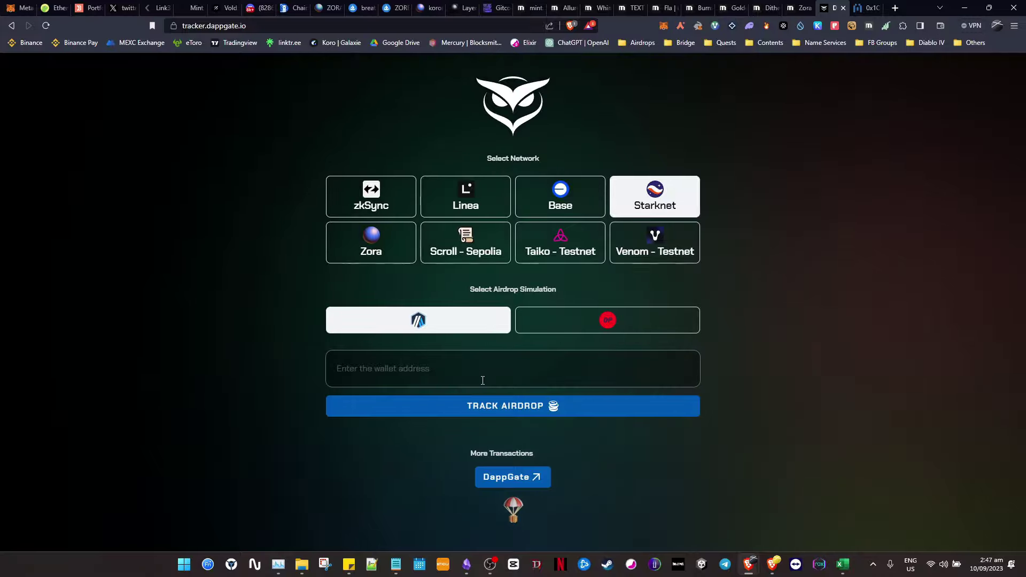
- Replace the wrong address with the Argent X Starknet wallet address and track its airdrop
text(0x1cbeb878745f62b3645a283d29cfe472c0202c61)
click(819, 335)
double_click(618, 355)
key(BackSpace)
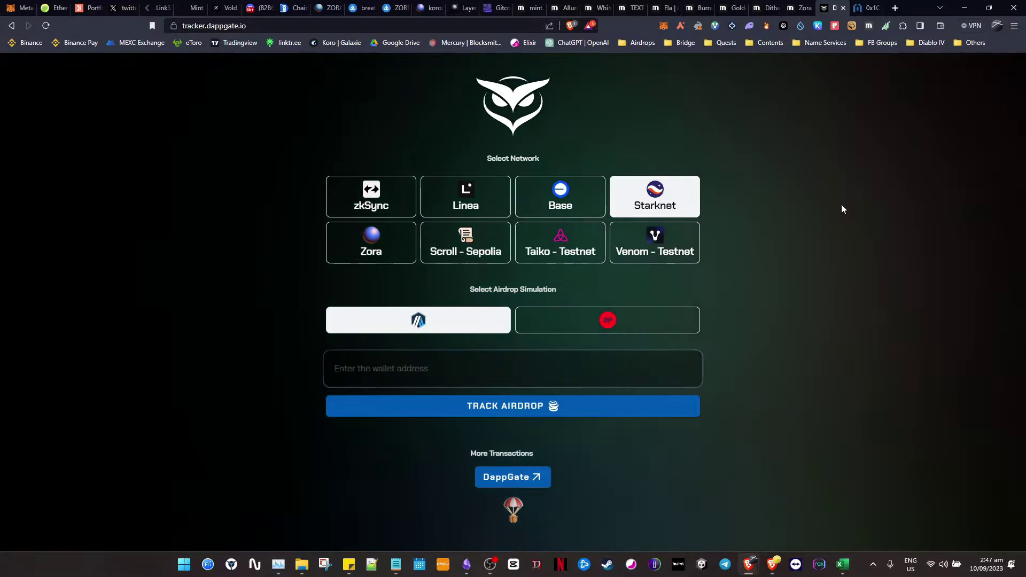
click(681, 26)
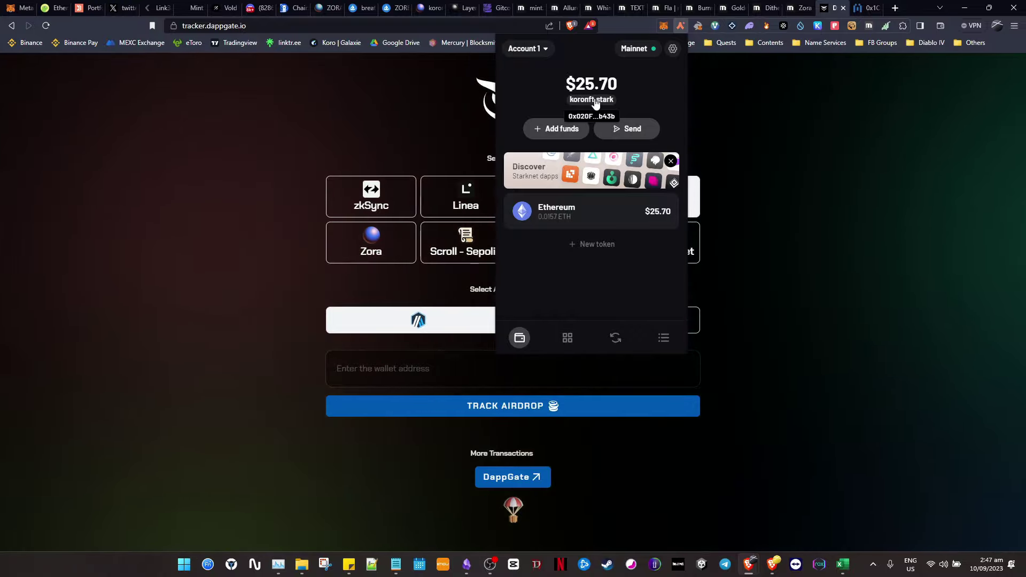
click(813, 108)
text(0x020F76890622B6c5Ab7D085eDCC2341878A7277713E3eA0cF41B73329835b43b)
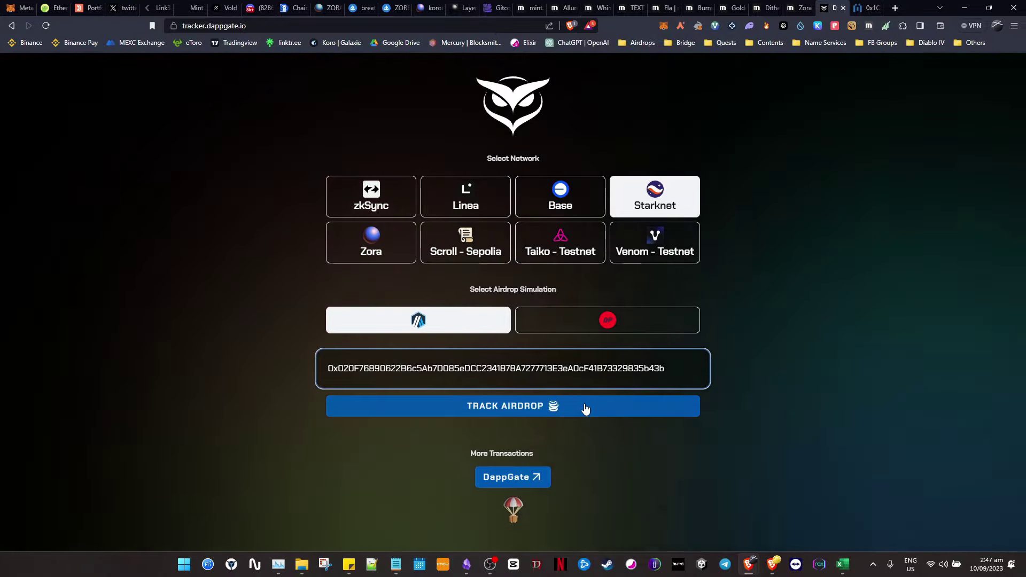
click(586, 408)
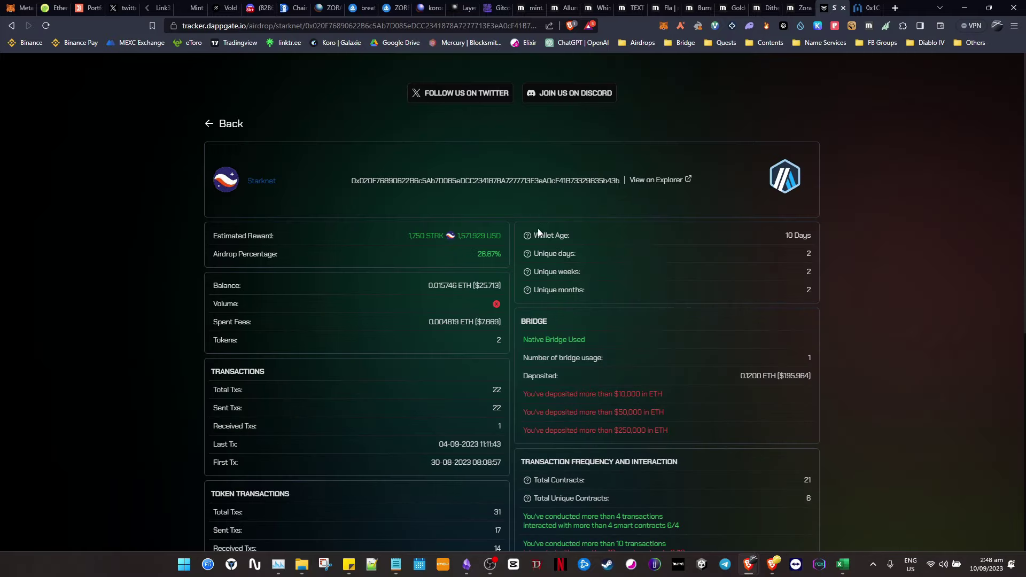
- Review the Starknet report (1,750 STRK, 26.67%, 22 total transactions) and return to network selection
scroll(645, 305, down, 3)
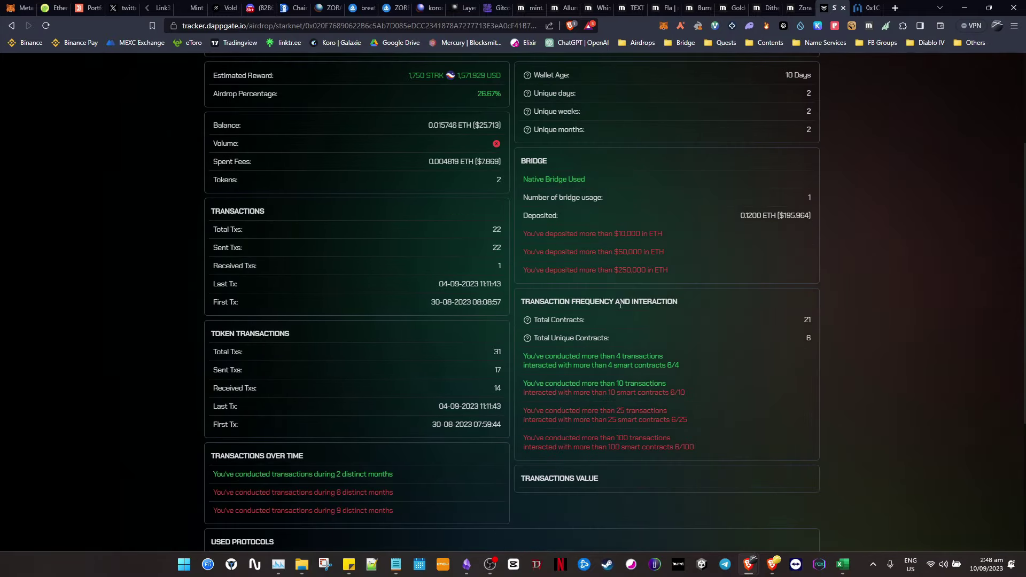
scroll(682, 333, down, 1)
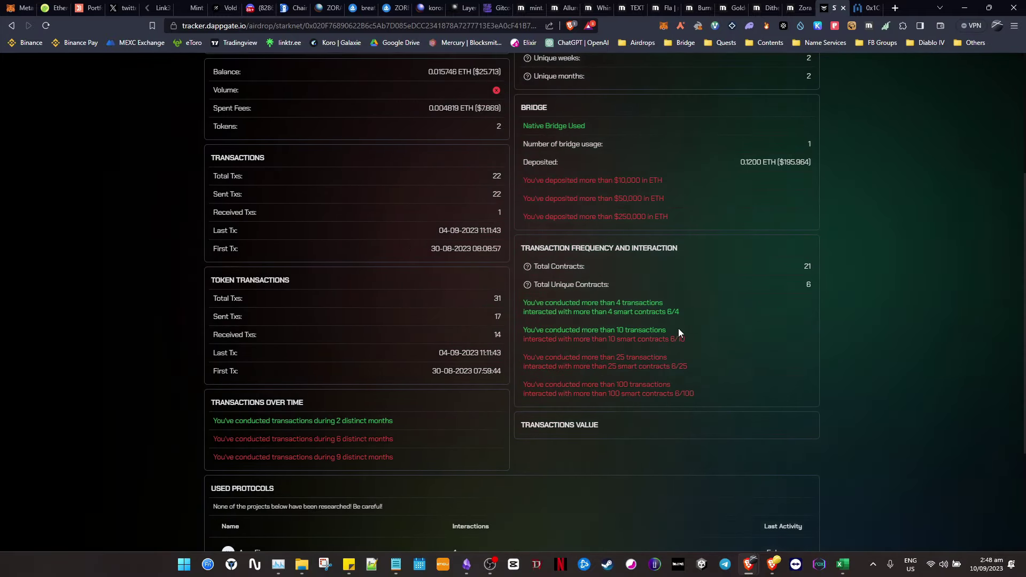
double_click(631, 305)
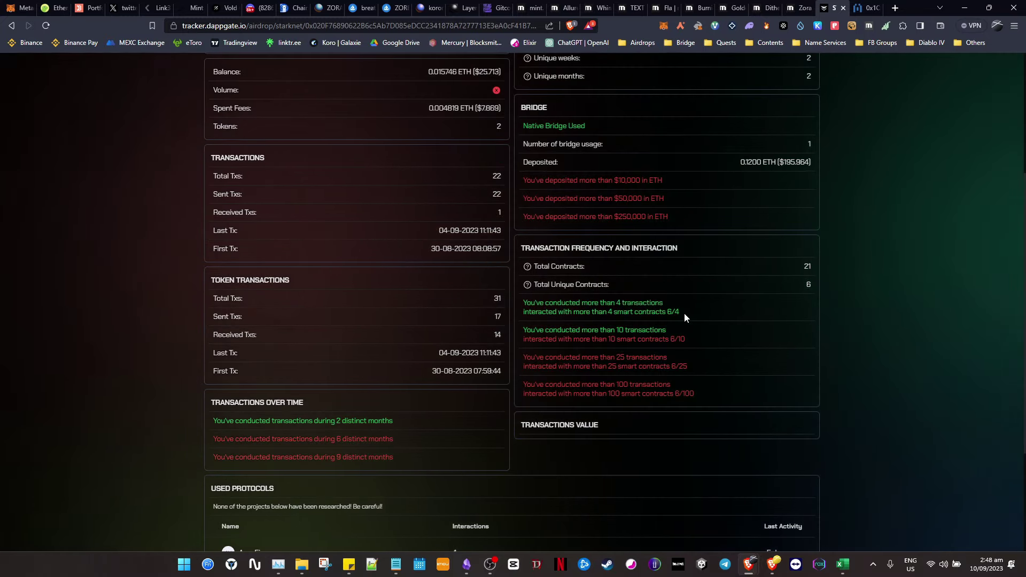
drag(685, 313, 663, 303)
click(678, 317)
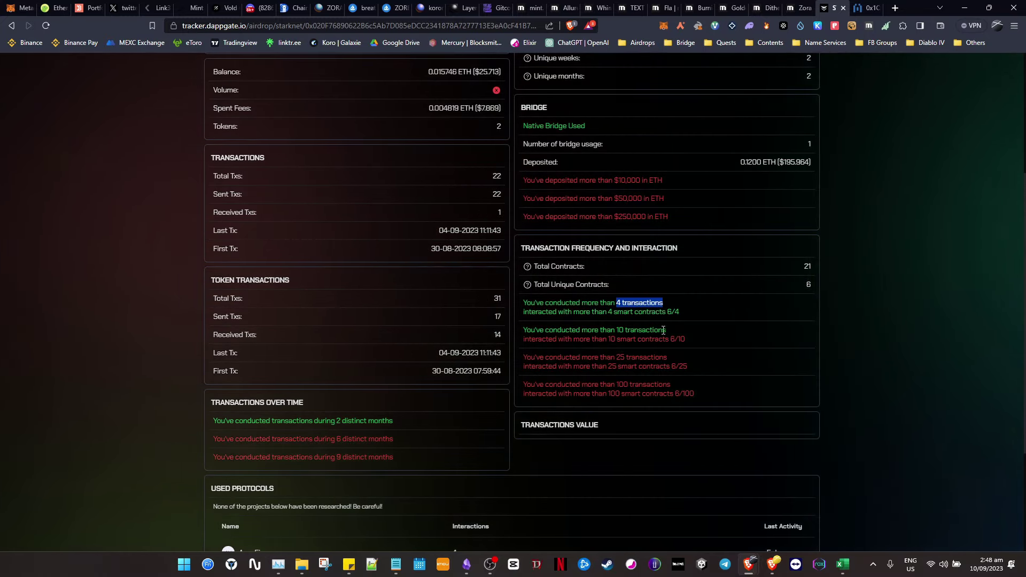
double_click(620, 357)
double_click(496, 177)
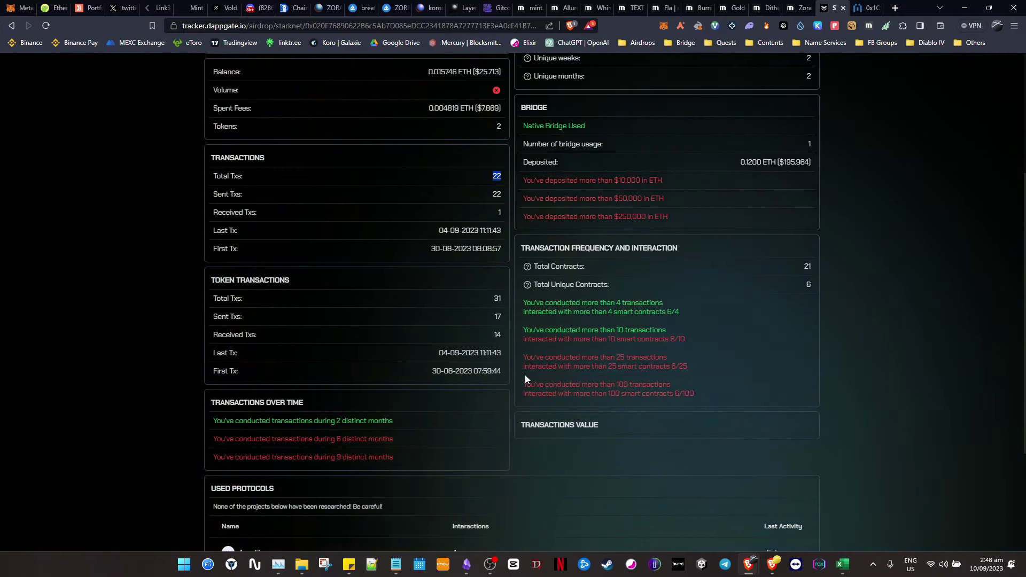
scroll(525, 374, up, 6)
click(230, 124)
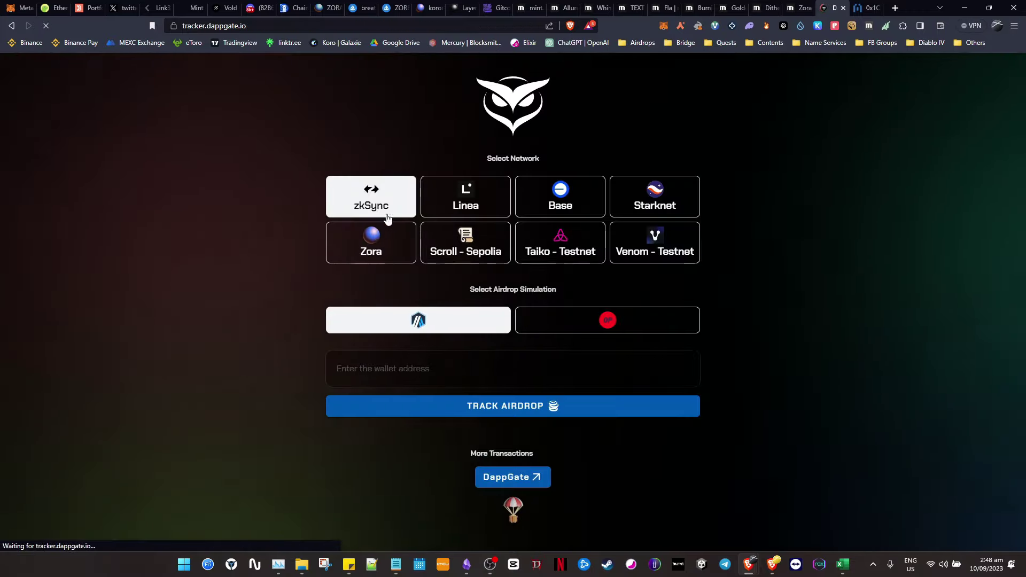
- Track the Venom wallet extension's address on the Venom - Testnet network
click(657, 245)
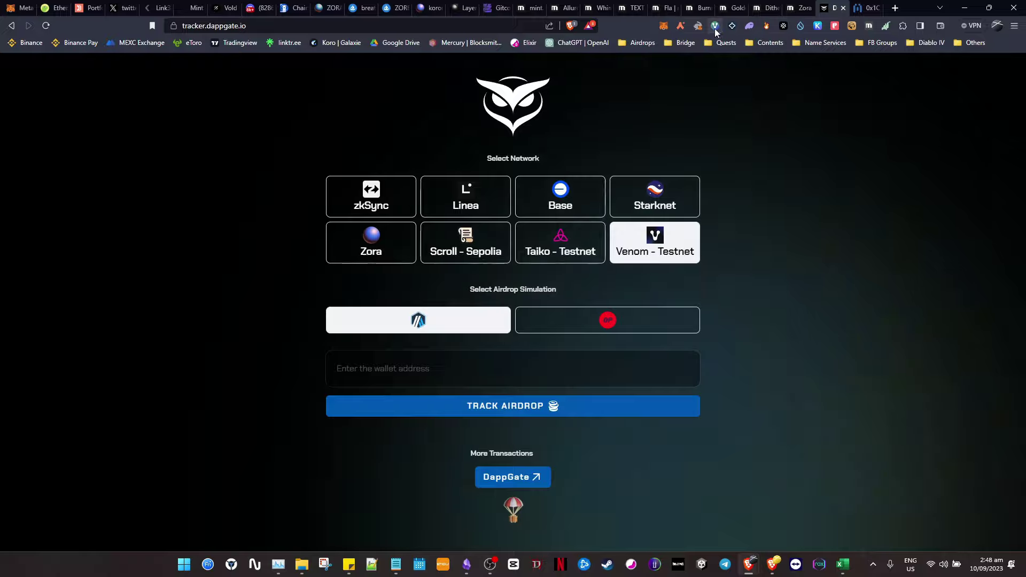
click(715, 25)
click(655, 112)
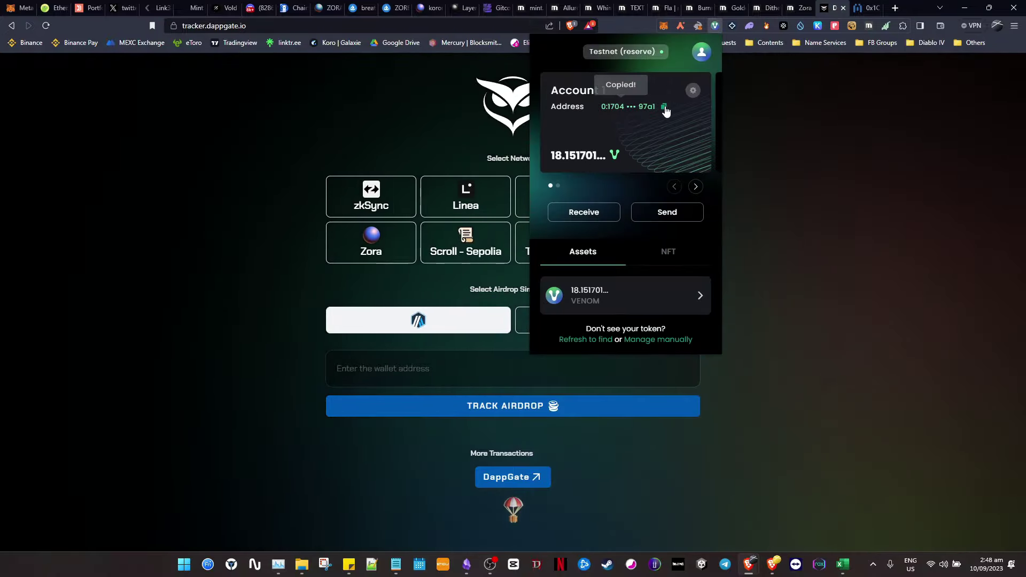
click(788, 215)
click(570, 369)
key(ctrl+v)
click(627, 408)
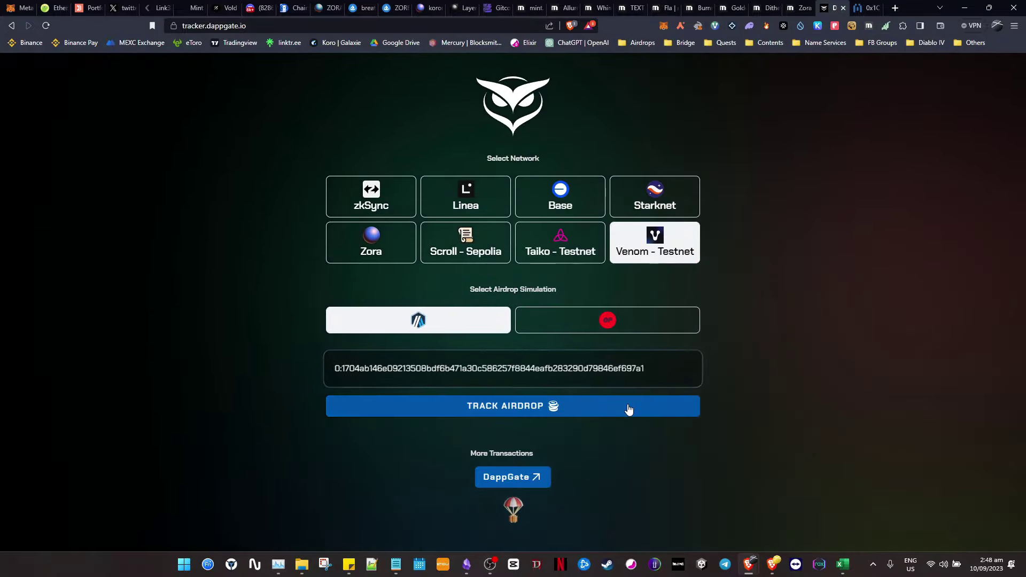
- Review the Venom Testnet report (1,750 VENOM, 26.67%, 116 transactions) and go back
scroll(683, 236, down, 3)
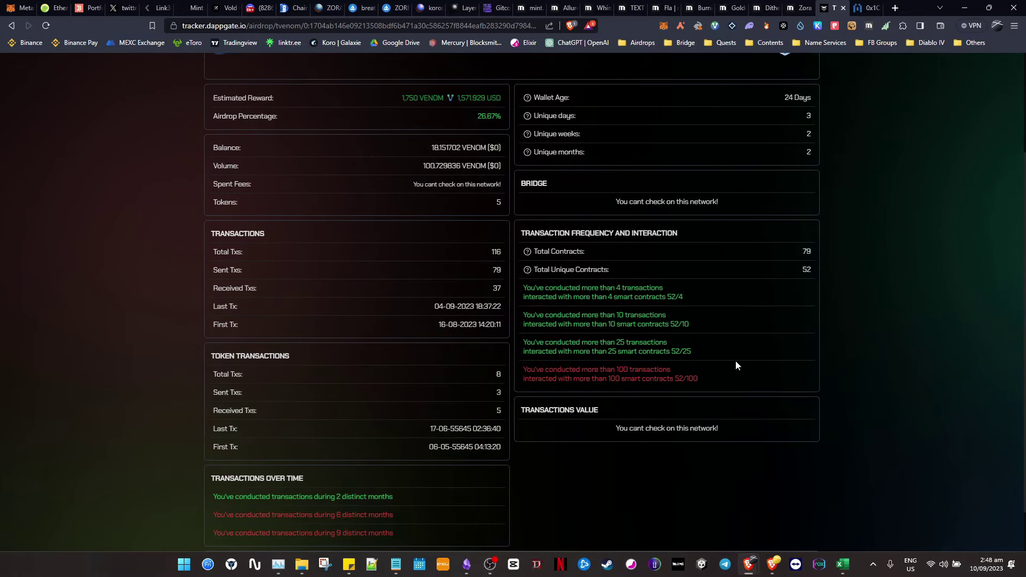
scroll(722, 375, up, 3)
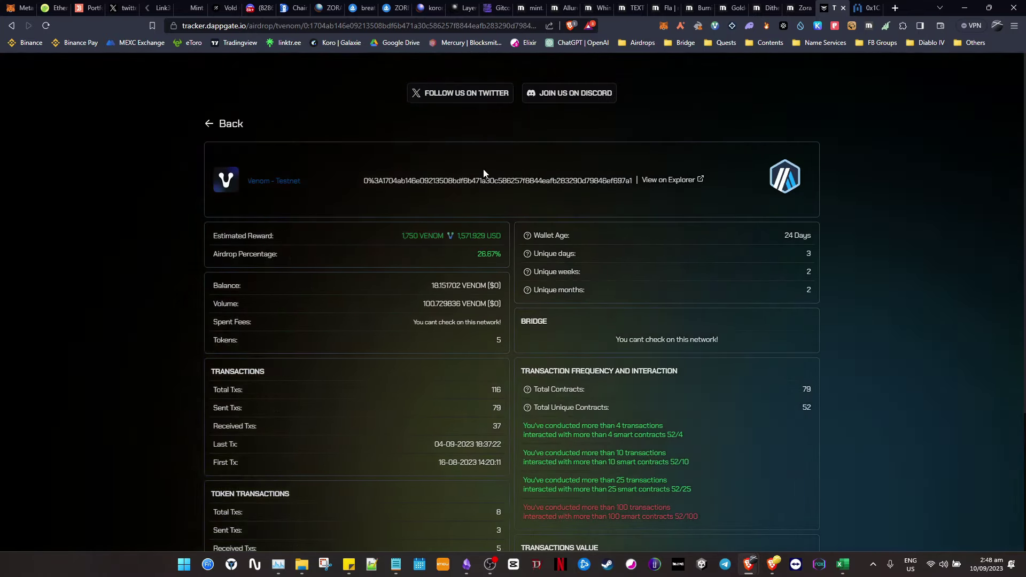
click(227, 125)
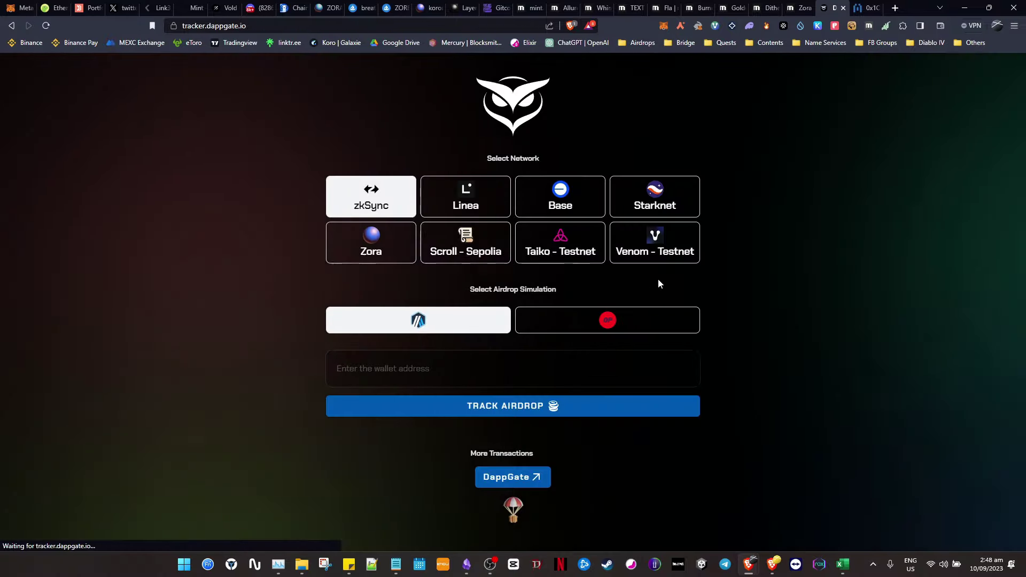
click(556, 247)
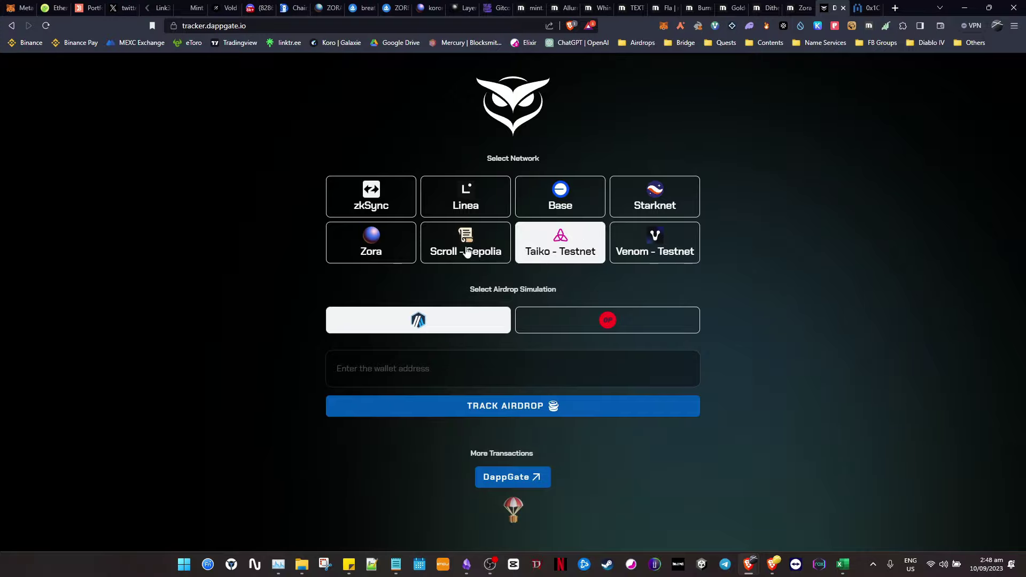
click(438, 250)
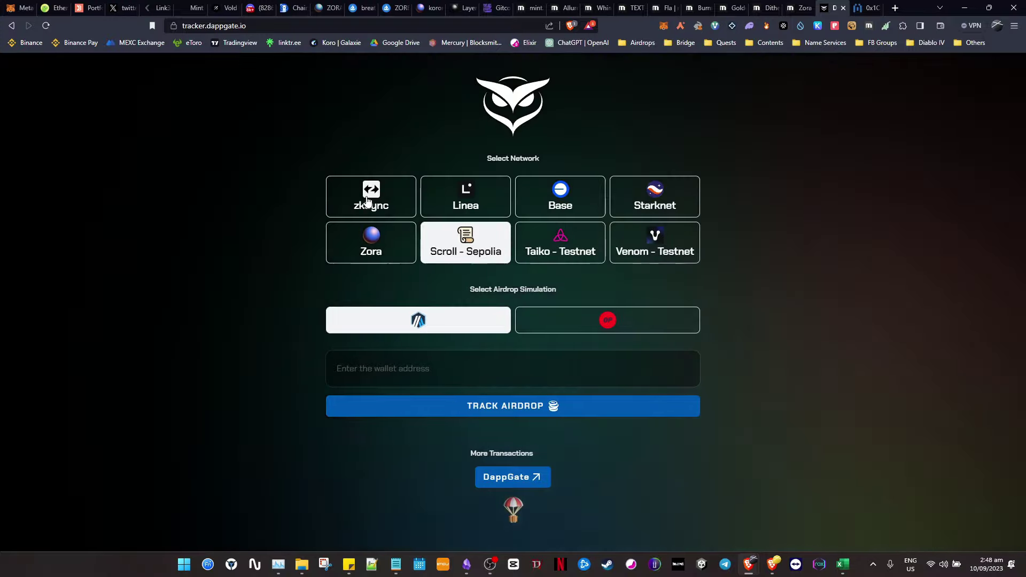
click(371, 250)
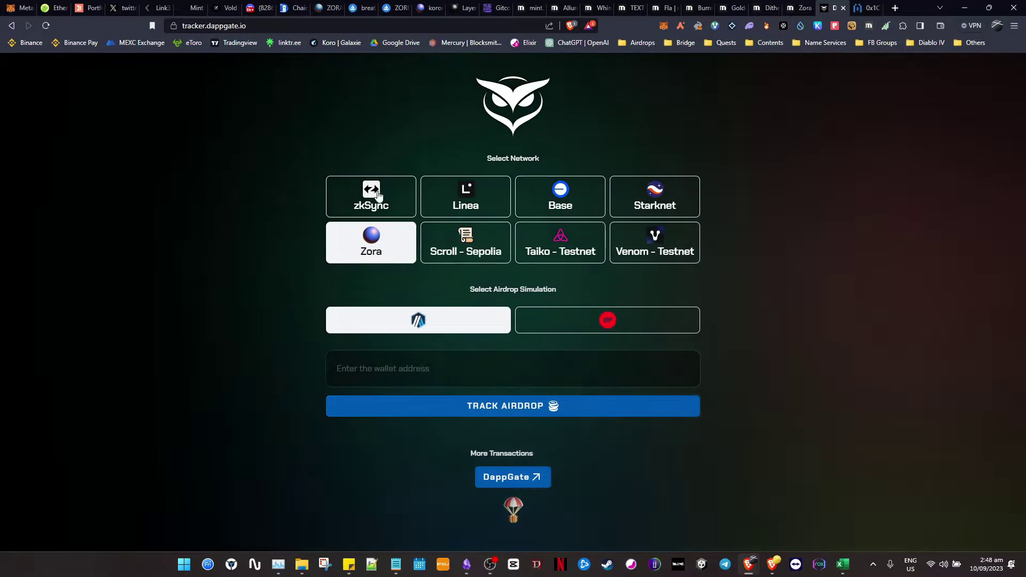
click(378, 195)
click(465, 201)
click(588, 198)
click(655, 199)
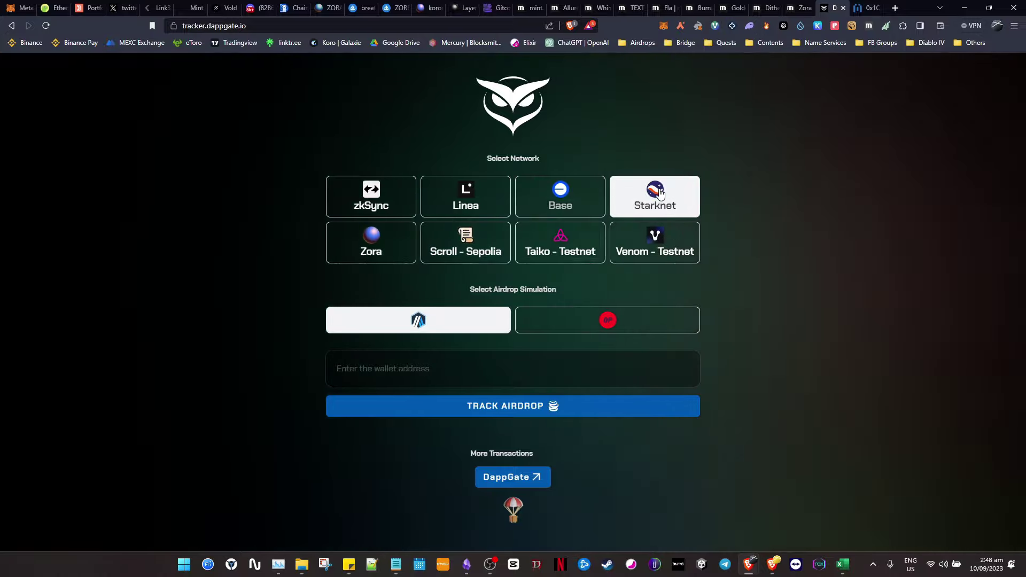
click(676, 252)
click(409, 250)
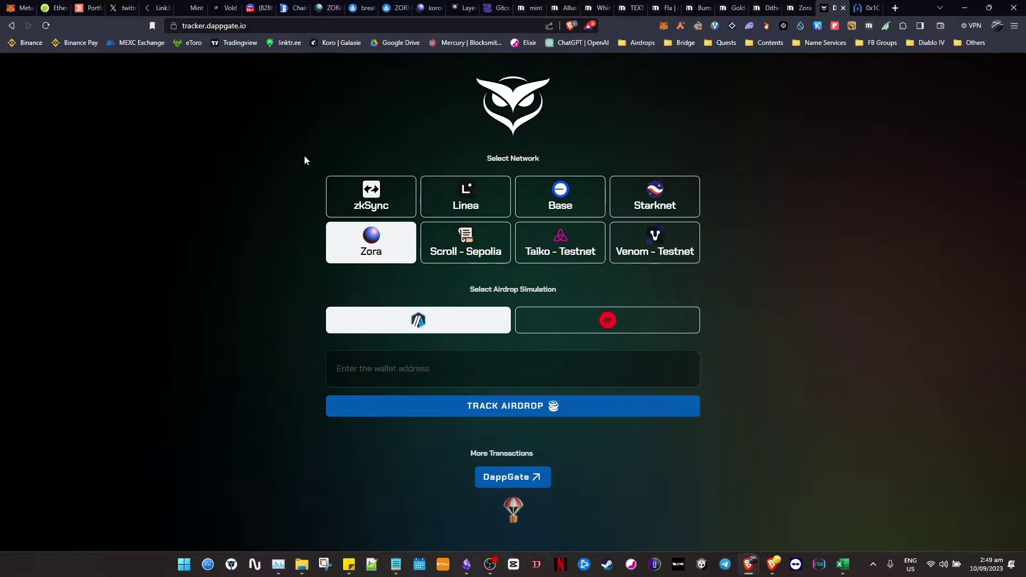
click(390, 195)
click(488, 199)
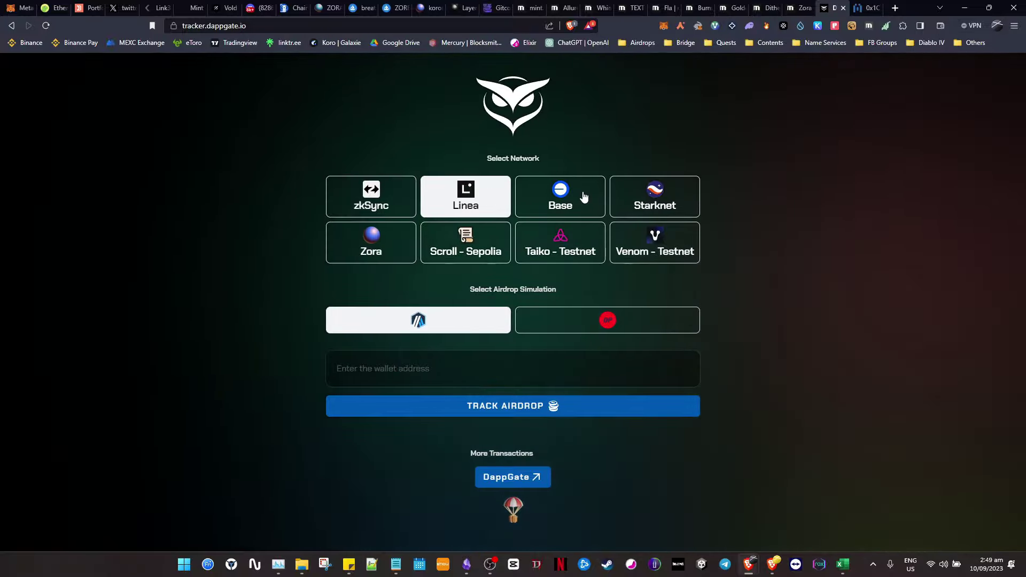